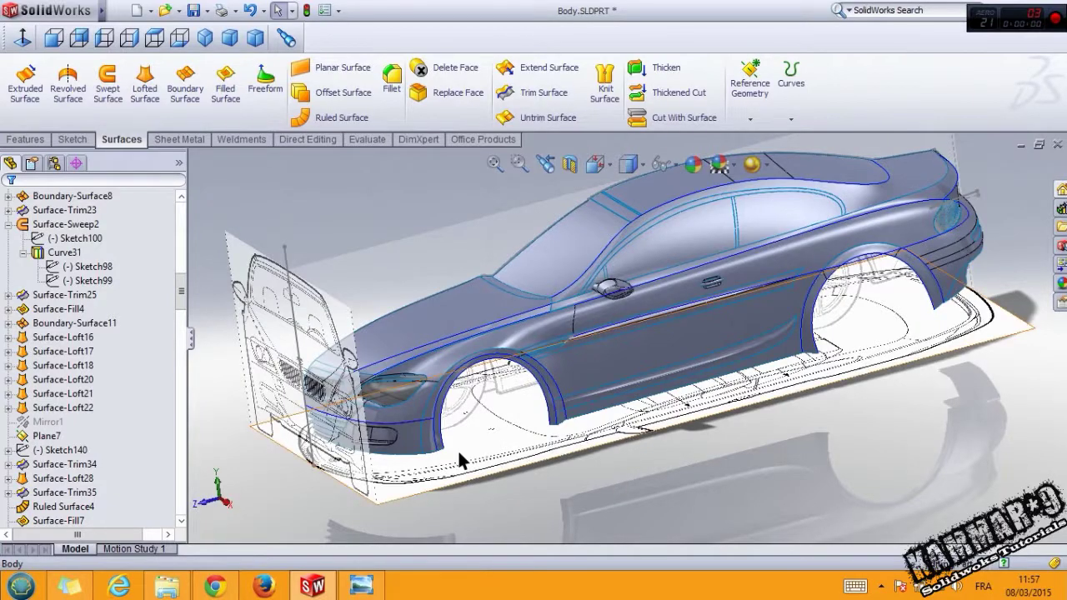
Step: Orbit the car model, then look at it straight from the front
{"action": "scroll", "coordinate": [491, 407], "scroll_direction": "down", "scroll_amount": 2}
{"action": "scroll", "coordinate": [533, 371], "scroll_direction": "down", "scroll_amount": 2}
{"action": "scroll", "coordinate": [540, 364], "scroll_direction": "down", "scroll_amount": 2}
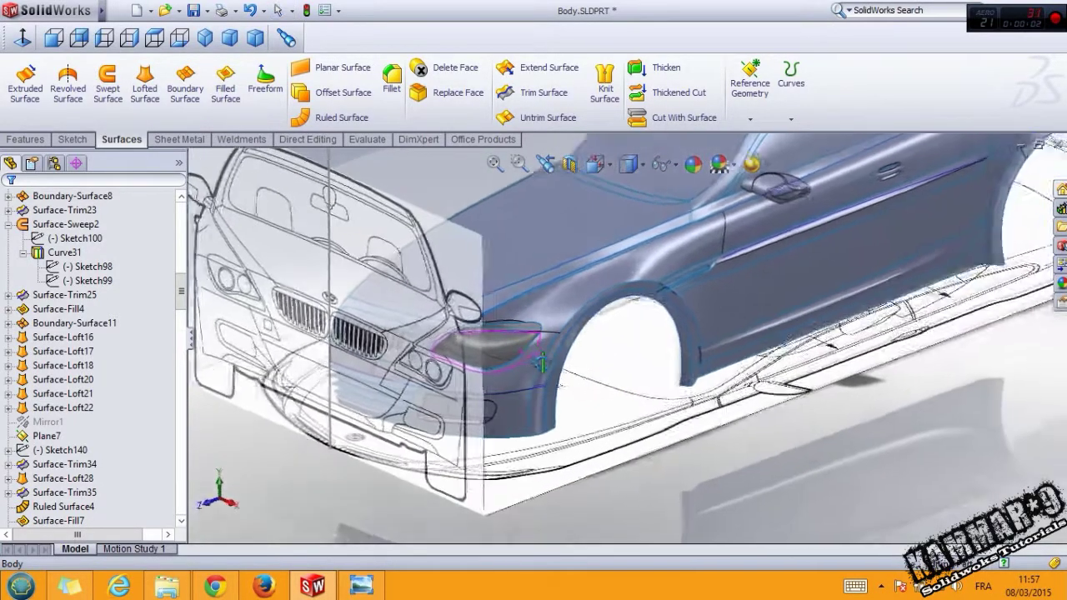
{"action": "middle_click_drag", "start_coordinate": [540, 362], "coordinate": [545, 333]}
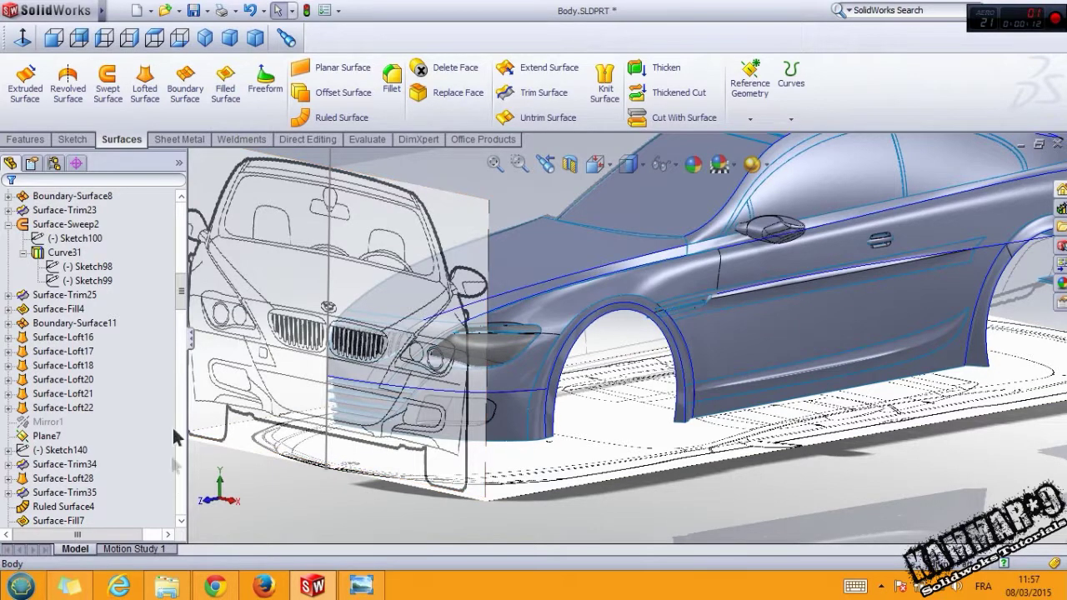
{"action": "scroll", "coordinate": [180, 271], "scroll_direction": "down", "scroll_amount": 5}
{"action": "scroll", "coordinate": [180, 270], "scroll_direction": "down", "scroll_amount": 3}
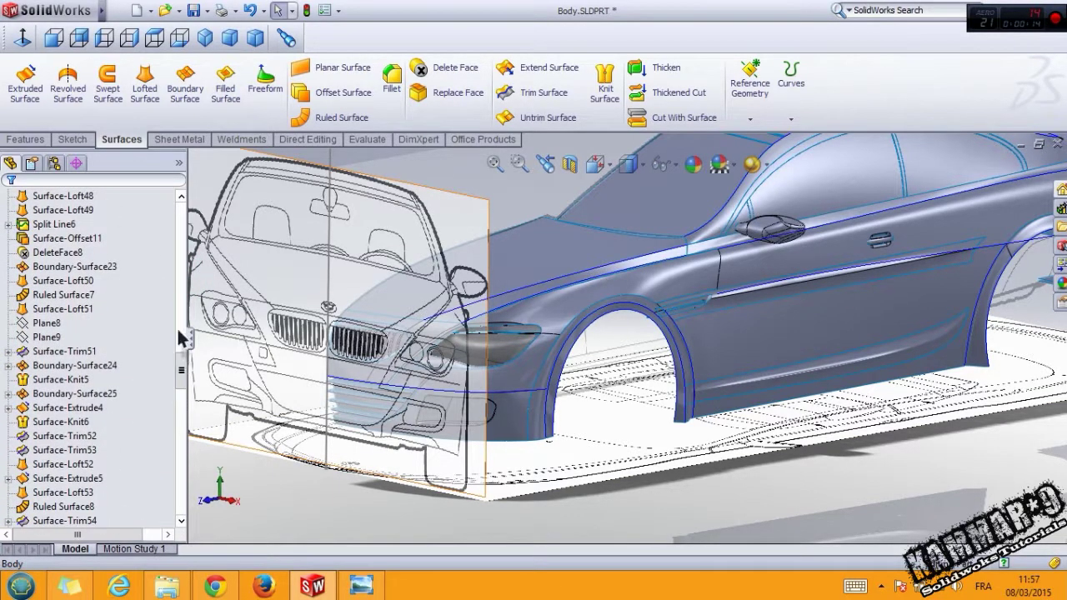
{"action": "left_click", "coordinate": [55, 39]}
Step: Step through the BMW reference renders to the front-on red-headlight image
{"action": "left_click", "coordinate": [371, 583]}
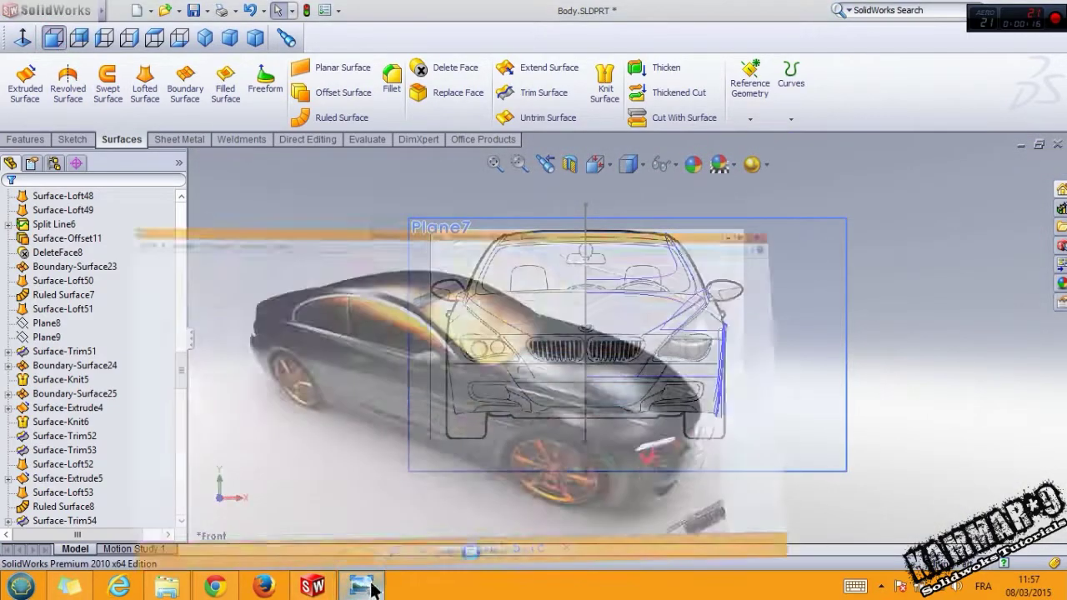
{"action": "left_click", "coordinate": [573, 546]}
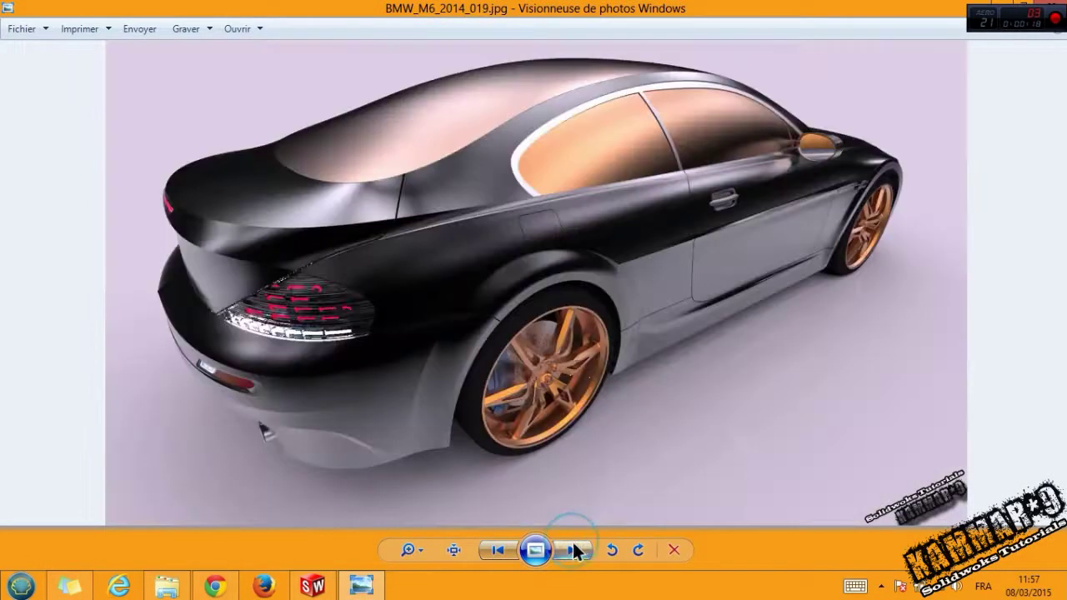
{"action": "left_click", "coordinate": [570, 552]}
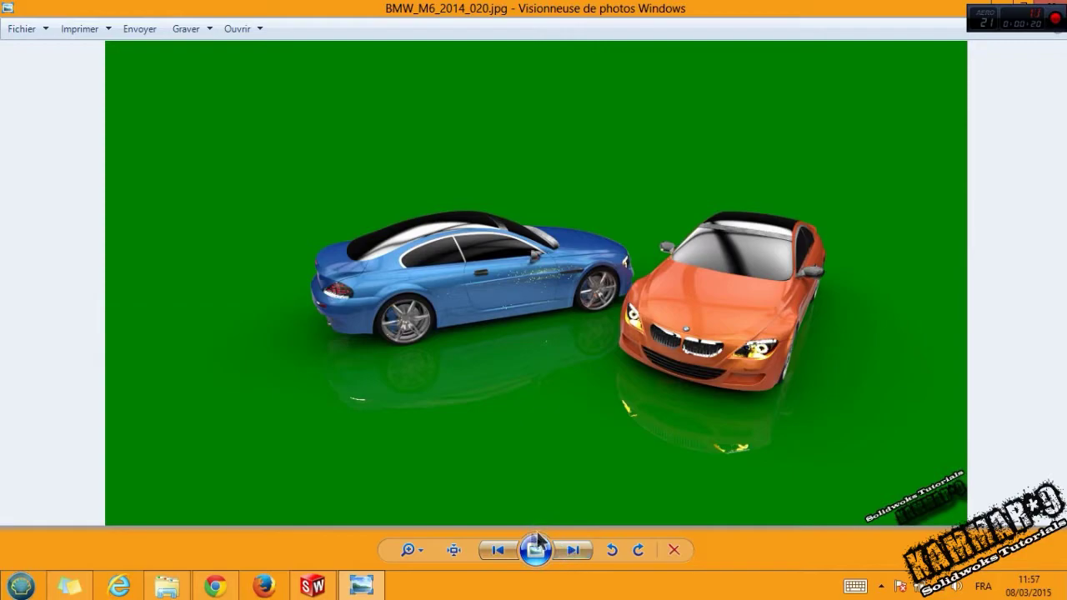
{"action": "left_click", "coordinate": [498, 548]}
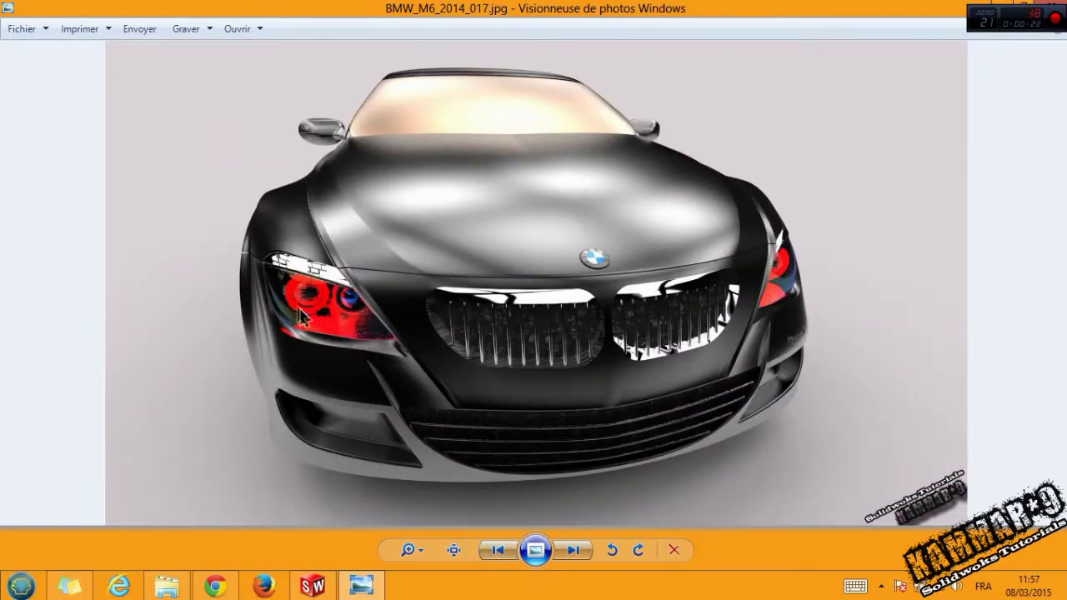
Step: Back in the model, zoom to the headlight and start a Front Plane sketch
{"action": "left_click", "coordinate": [313, 586]}
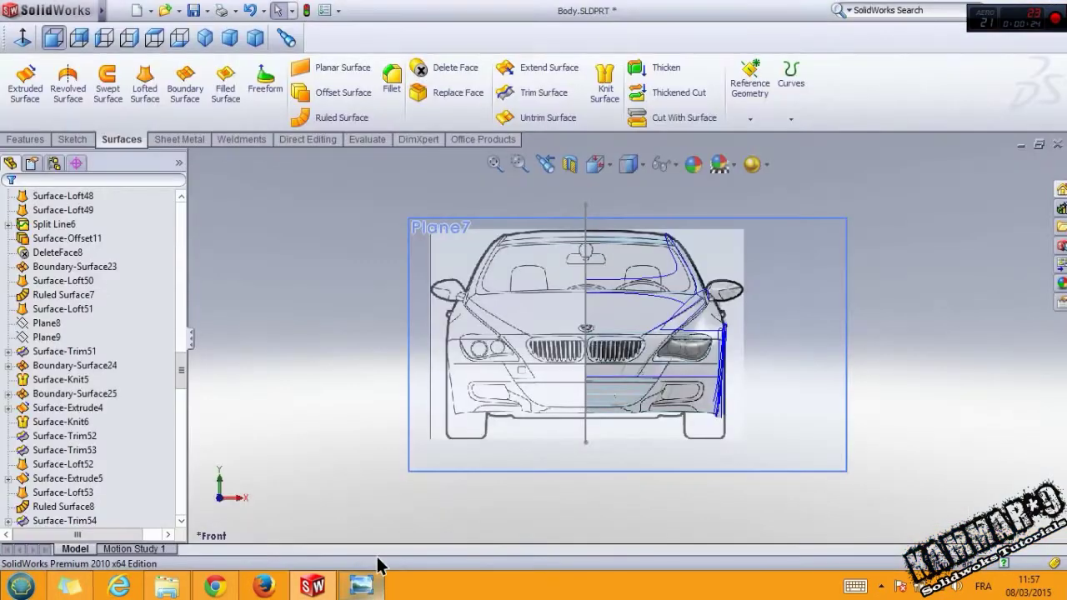
{"action": "scroll", "coordinate": [679, 369], "scroll_direction": "down", "scroll_amount": 3}
{"action": "scroll", "coordinate": [677, 328], "scroll_direction": "down", "scroll_amount": 4}
{"action": "scroll", "coordinate": [676, 327], "scroll_direction": "down", "scroll_amount": 2}
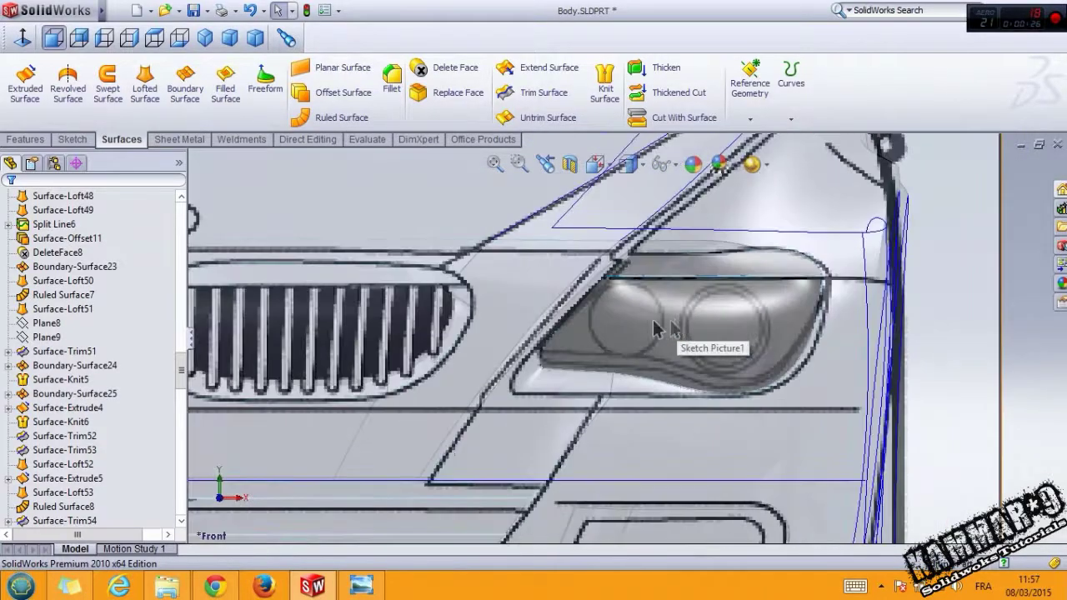
{"action": "left_click_drag", "start_coordinate": [179, 379], "coordinate": [182, 213]}
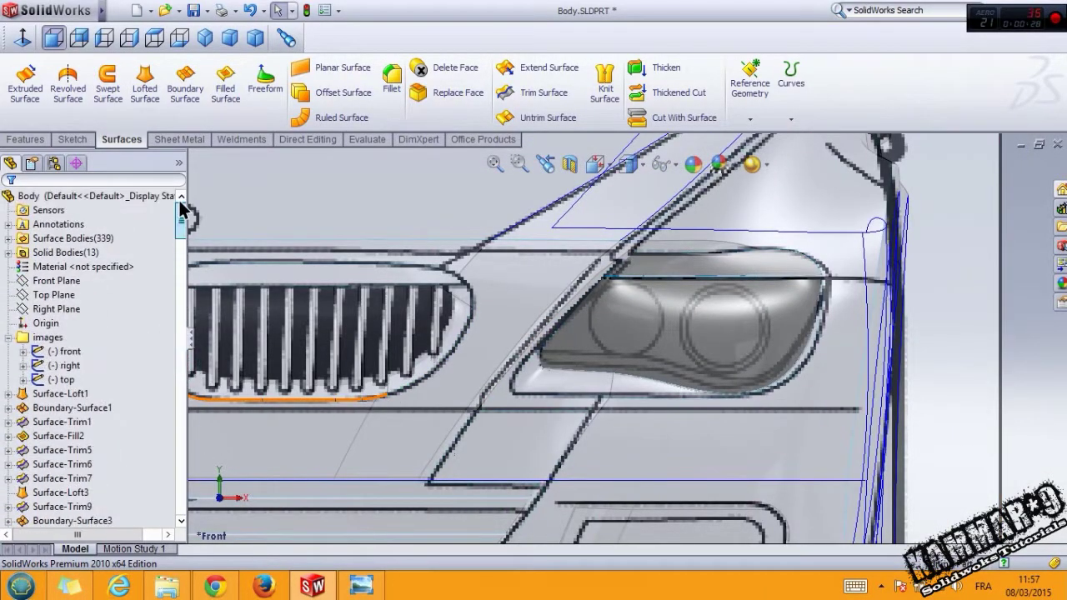
{"action": "left_click", "coordinate": [95, 281]}
{"action": "left_click", "coordinate": [84, 254]}
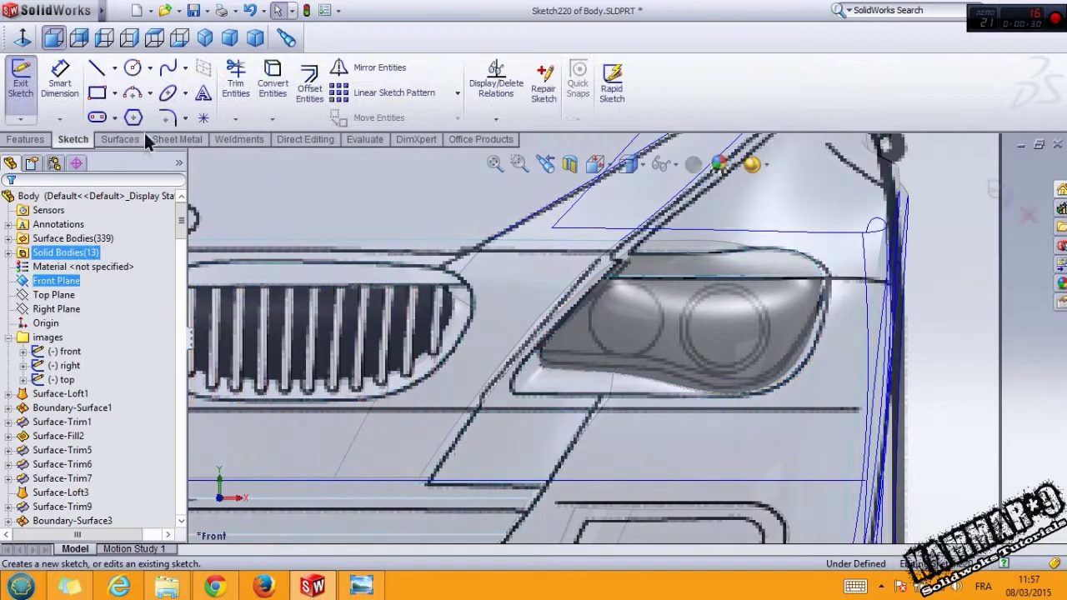
Step: Draw a horizontal line along the top of the headlight
{"action": "left_click", "coordinate": [98, 73]}
{"action": "scroll", "coordinate": [760, 300], "scroll_direction": "down", "scroll_amount": 3}
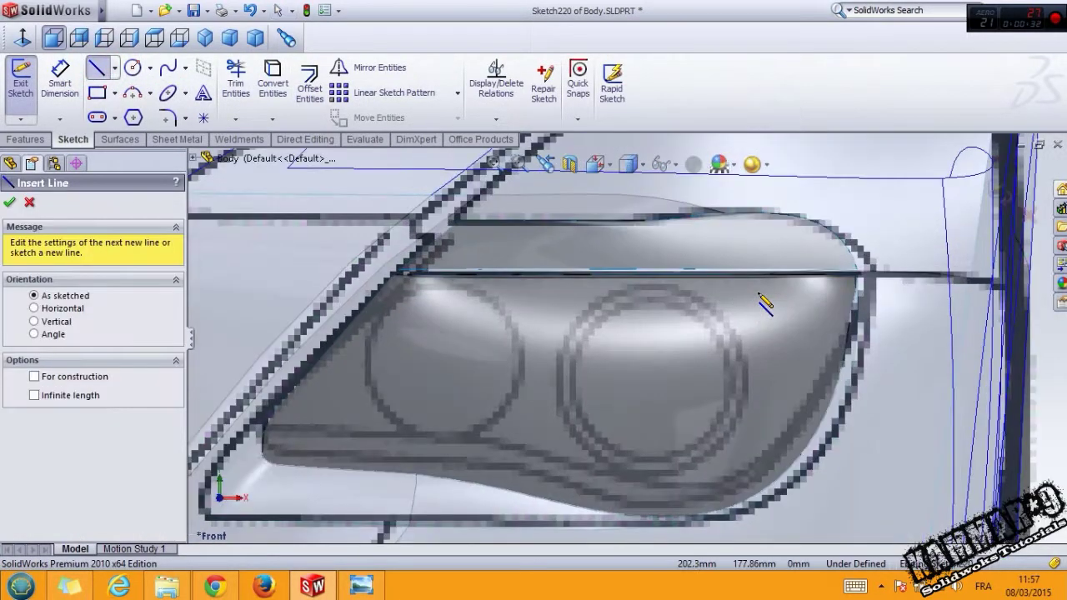
{"action": "left_click", "coordinate": [733, 285]}
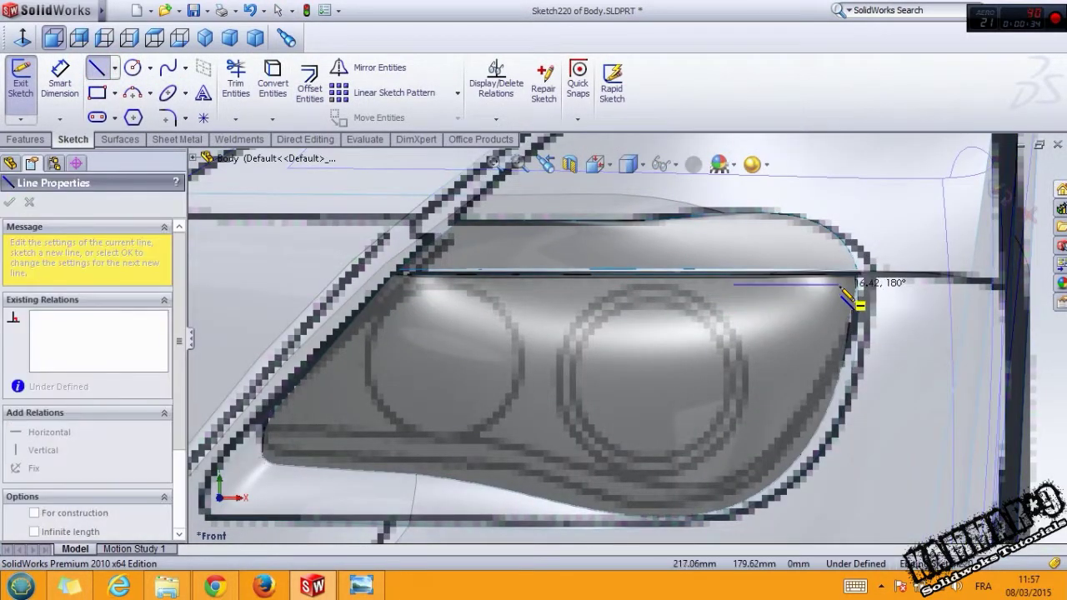
{"action": "left_click", "coordinate": [842, 284]}
{"action": "key", "text": "Escape"}
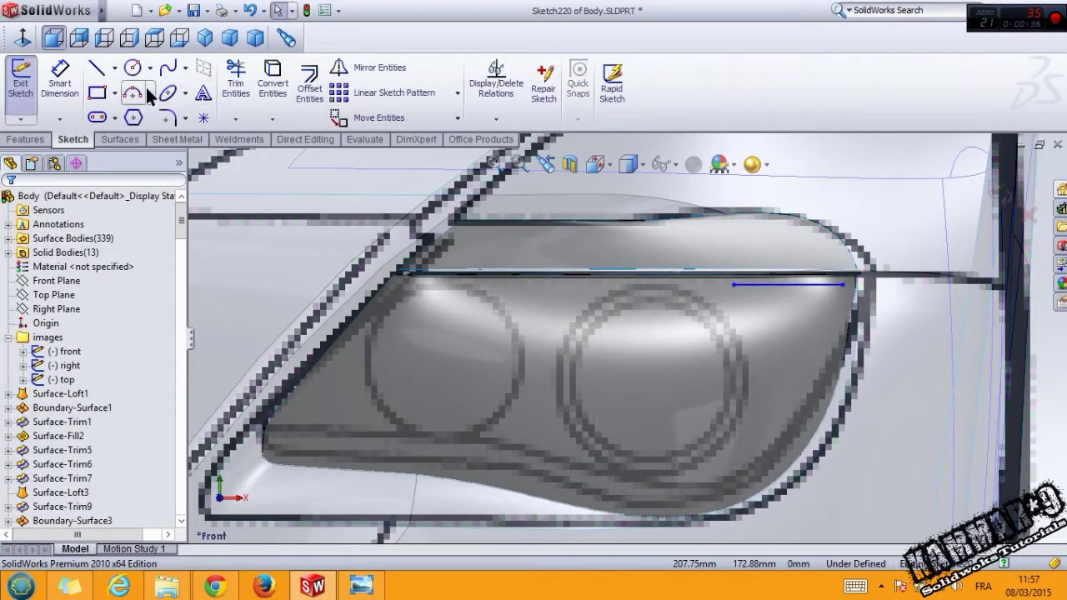
Step: Close the profile with two three-point arcs from the line ends to a shared bottom point
{"action": "left_click", "coordinate": [132, 92]}
{"action": "left_click", "coordinate": [842, 284]}
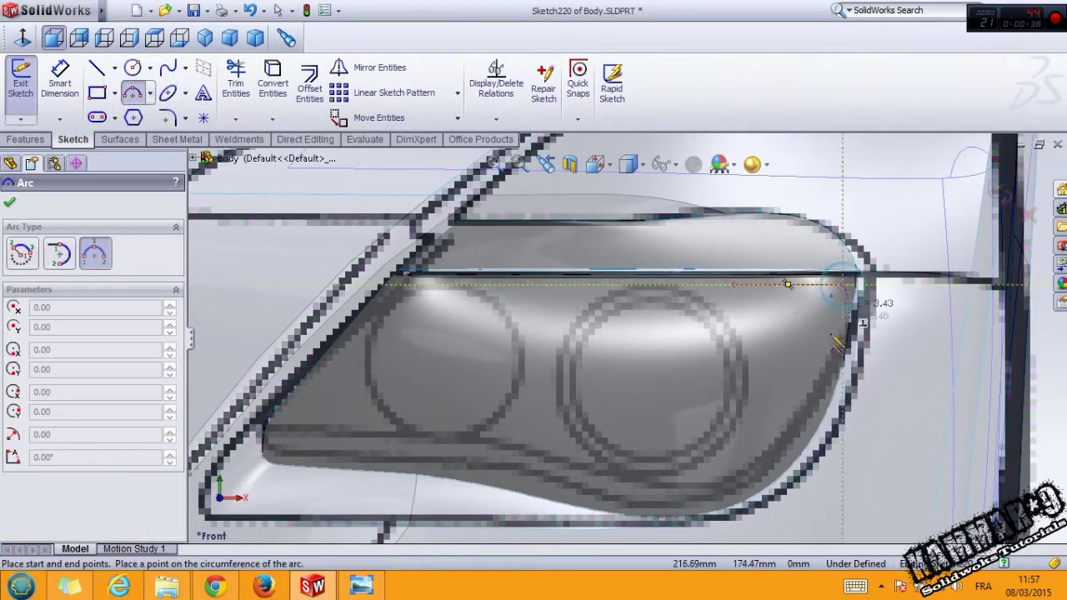
{"action": "left_click", "coordinate": [733, 470]}
{"action": "left_click", "coordinate": [806, 388]}
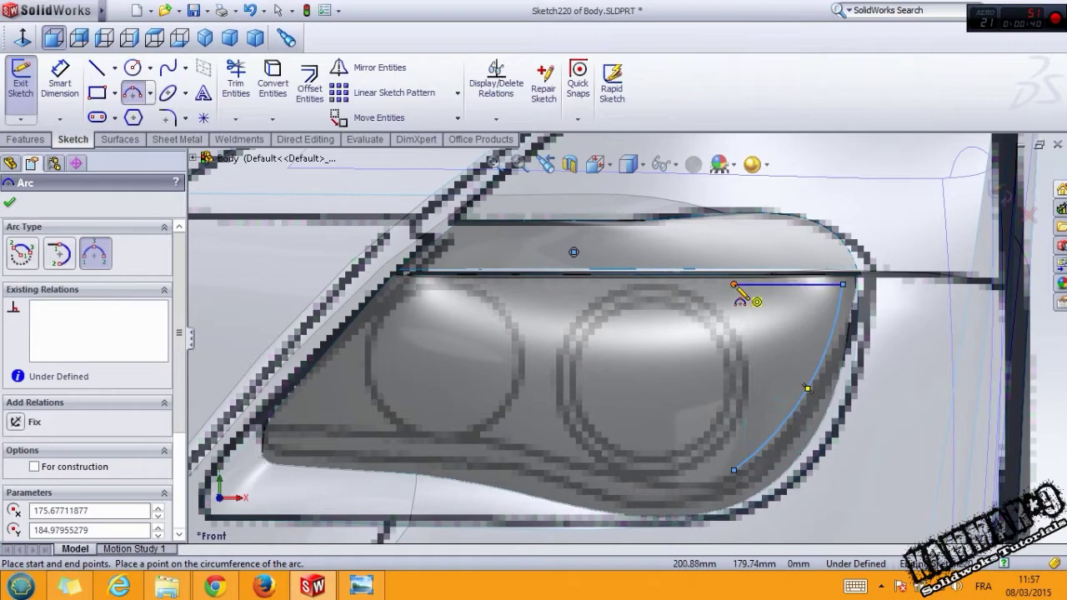
{"action": "left_click", "coordinate": [733, 284]}
{"action": "left_click", "coordinate": [733, 470]}
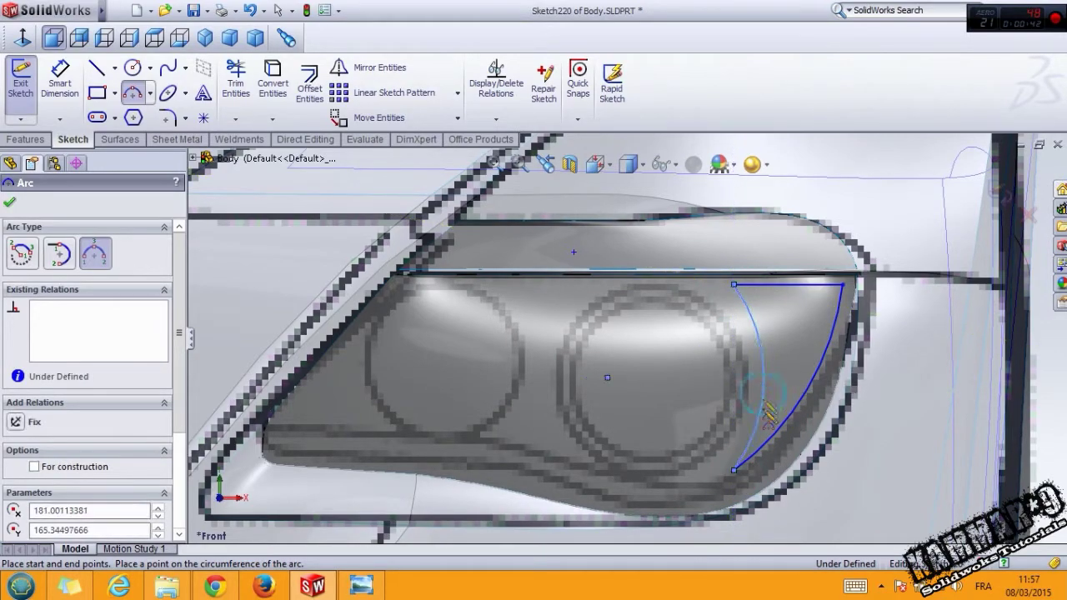
{"action": "left_click", "coordinate": [121, 139]}
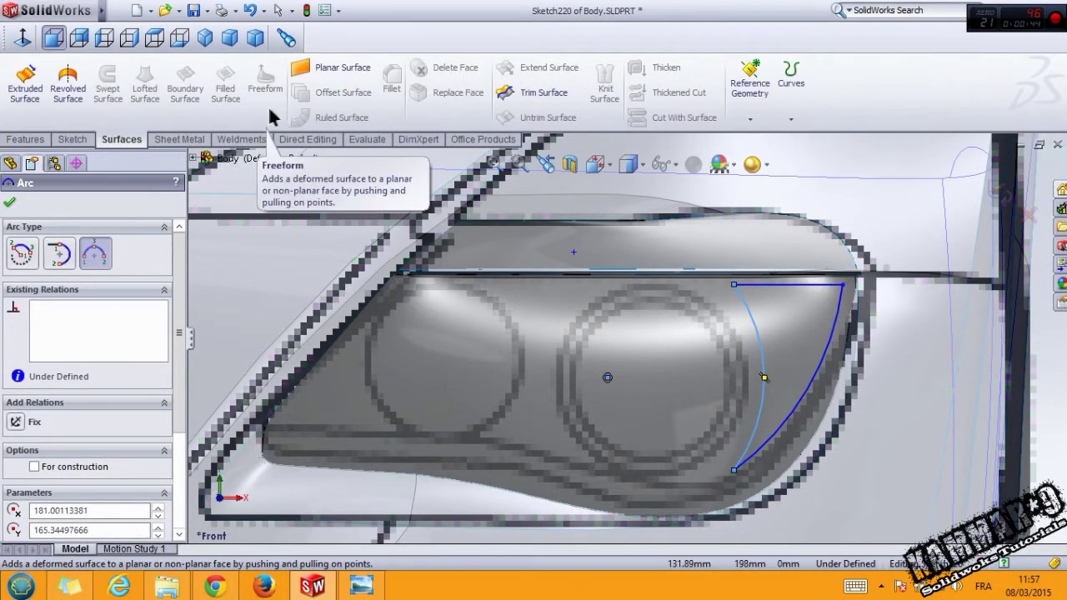
Step: Start an Extruded Boss on the profile, then cancel it
{"action": "scroll", "coordinate": [269, 117], "scroll_direction": "up", "scroll_amount": 2}
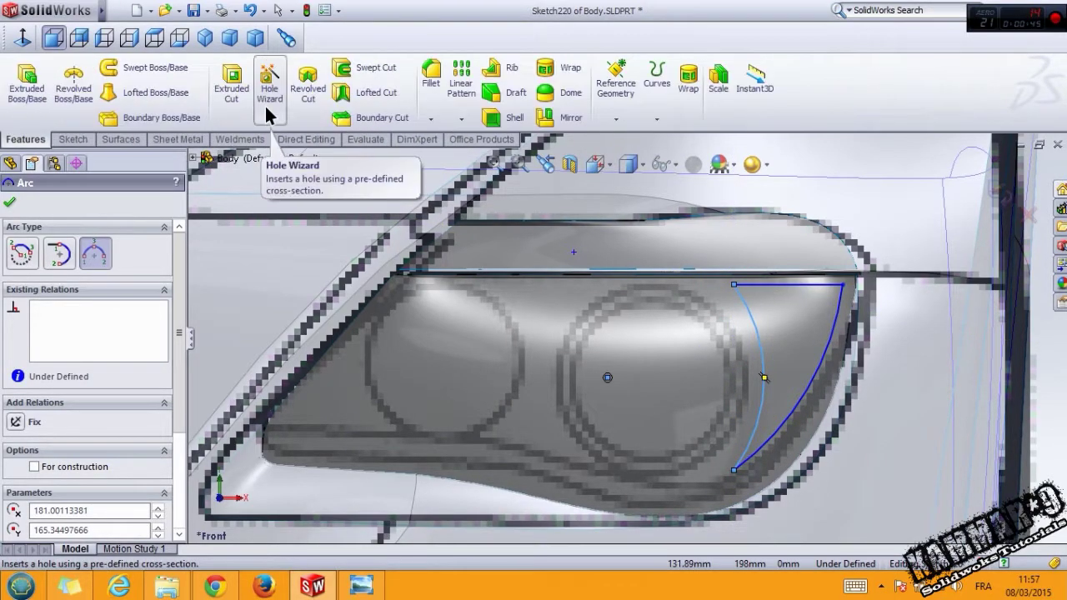
{"action": "left_click", "coordinate": [27, 83]}
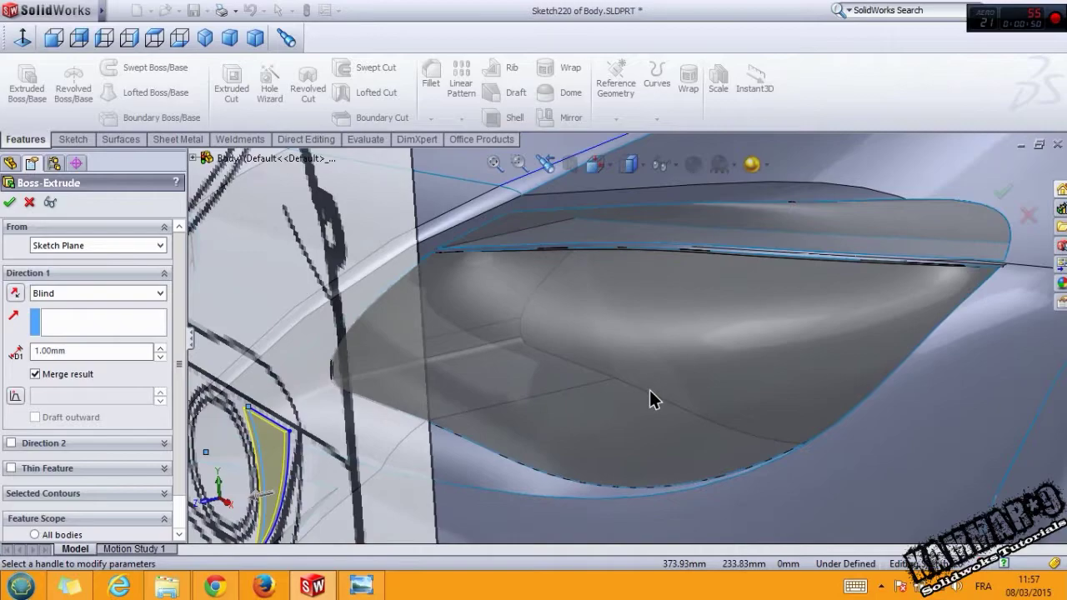
{"action": "right_click", "coordinate": [658, 374]}
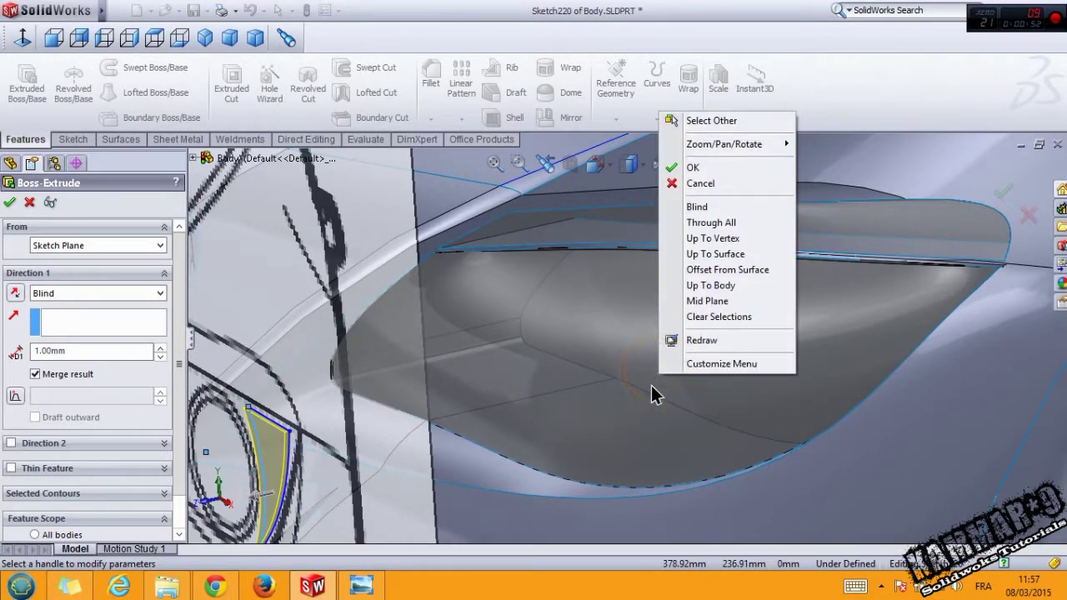
{"action": "right_click", "coordinate": [631, 408]}
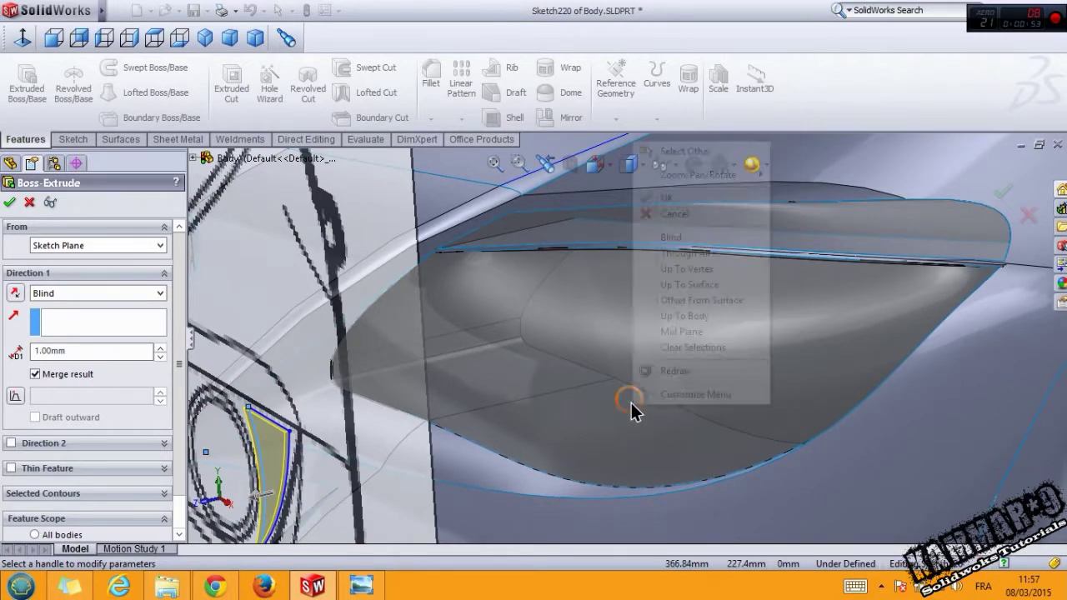
{"action": "left_click", "coordinate": [31, 210]}
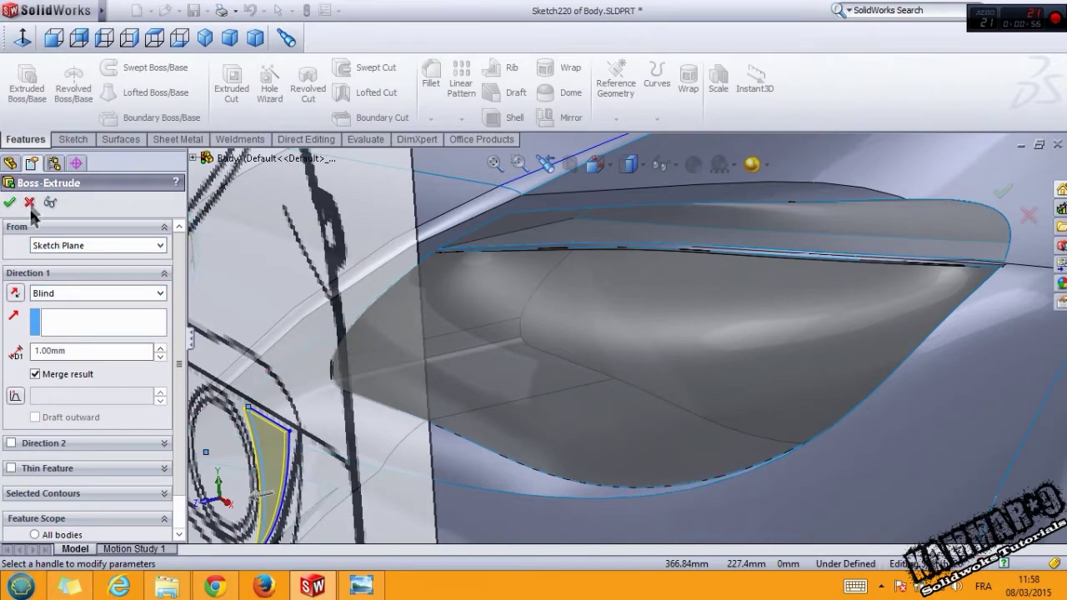
{"action": "left_click", "coordinate": [29, 203]}
Step: Hide the Thicken4 and Boss-Extrude6 headlight lens bodies
{"action": "left_click", "coordinate": [572, 383]}
{"action": "right_click", "coordinate": [572, 371]}
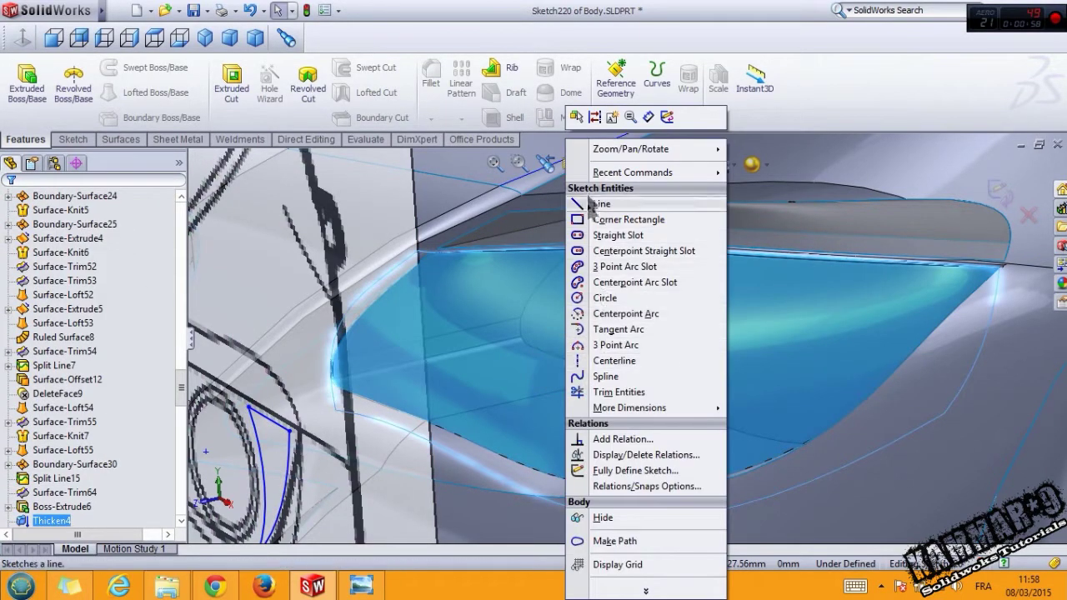
{"action": "left_click", "coordinate": [529, 330]}
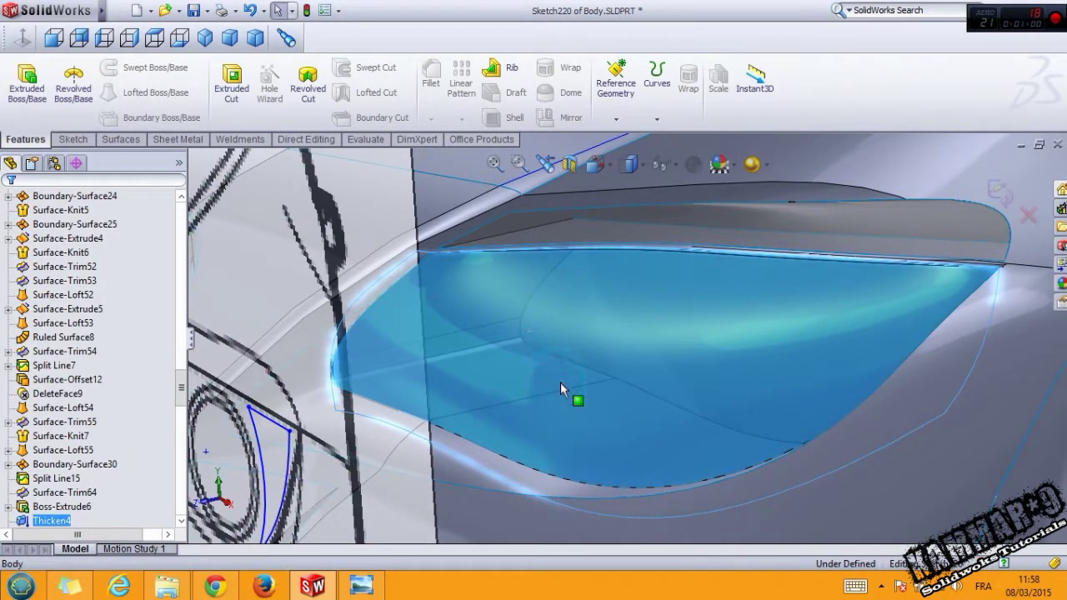
{"action": "left_click", "coordinate": [52, 506], "text": "ctrl"}
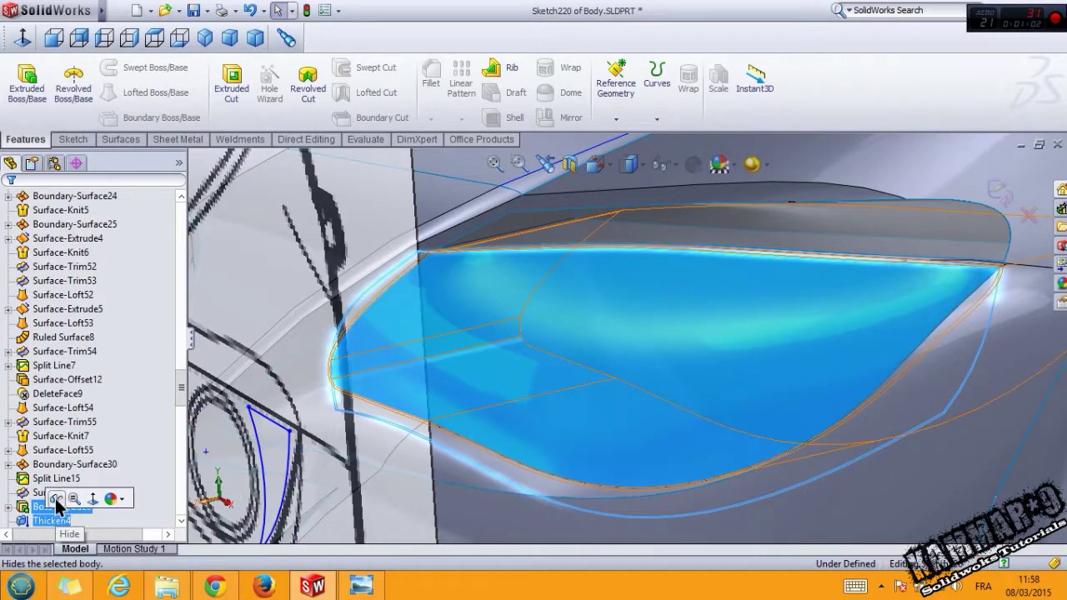
{"action": "left_click", "coordinate": [56, 499]}
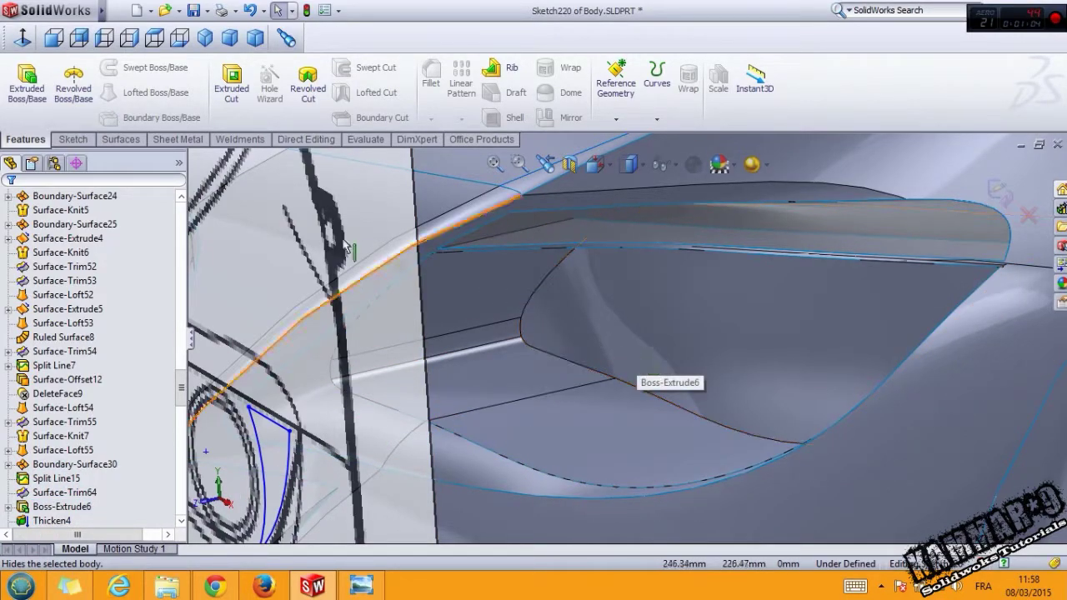
Step: Extrude the arc profile 25 mm, starting from the headlight's inner face
{"action": "left_click", "coordinate": [26, 84]}
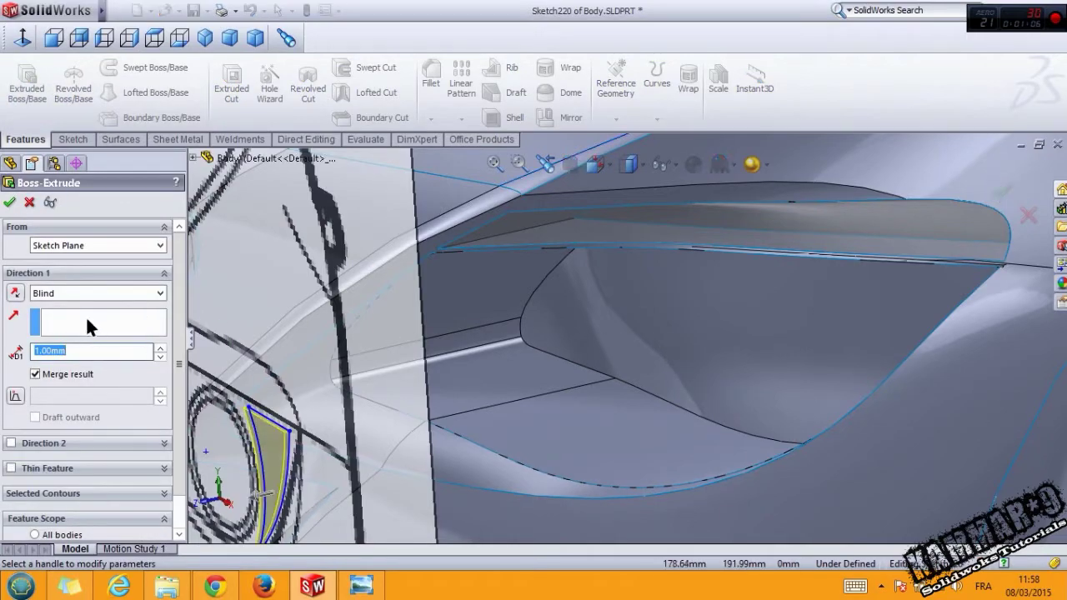
{"action": "left_click", "coordinate": [89, 245]}
{"action": "left_click", "coordinate": [75, 267]}
{"action": "left_click", "coordinate": [769, 365]}
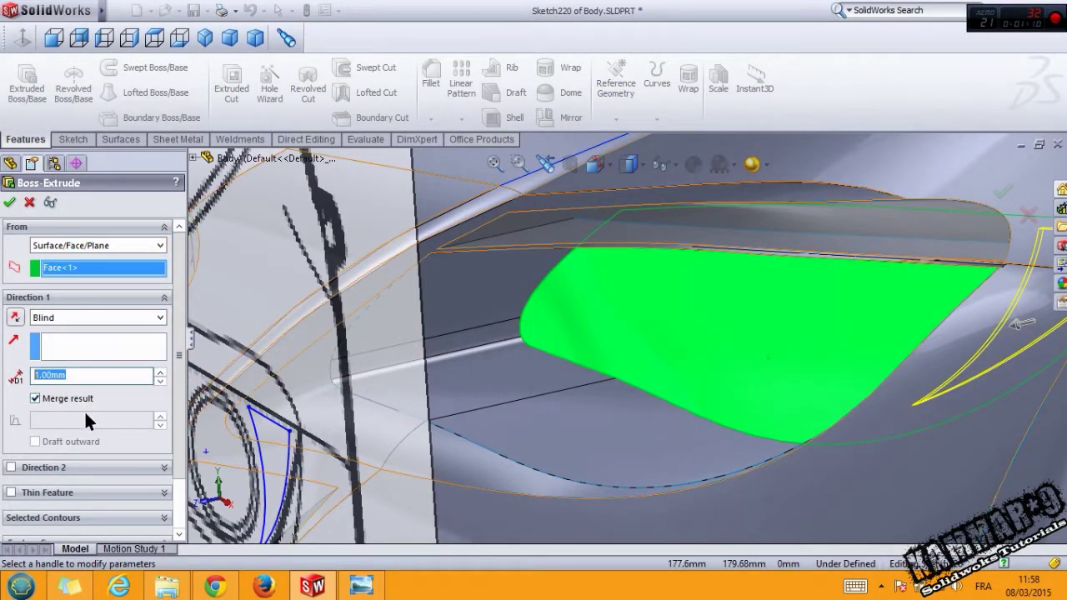
{"action": "type", "text": "25"}
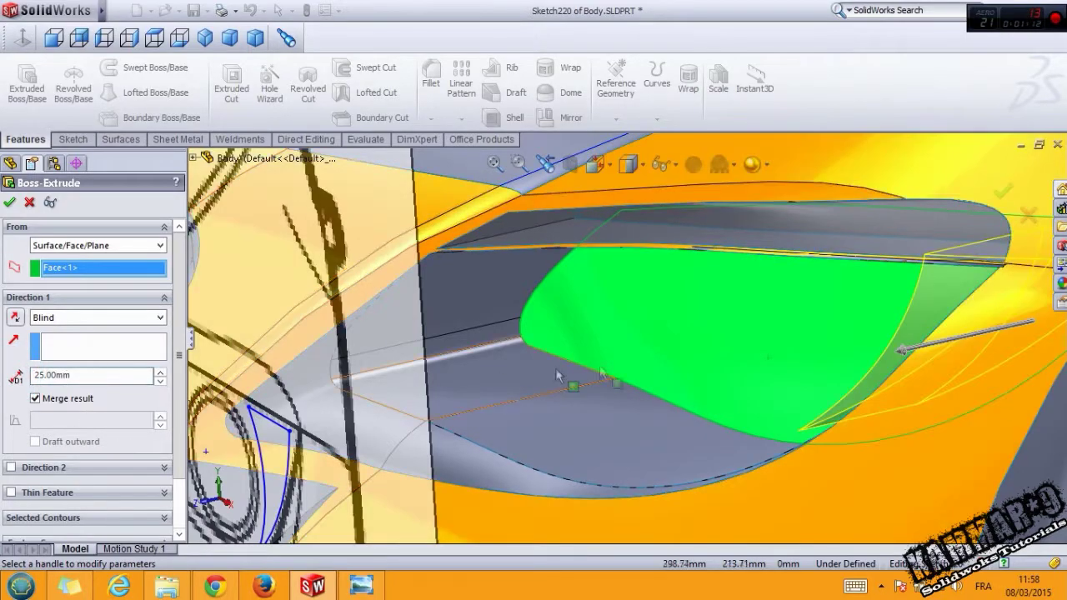
{"action": "mouse_move", "coordinate": [566, 374]}
{"action": "middle_mouse_down"}
{"action": "mouse_move", "coordinate": [805, 353]}
{"action": "mouse_move", "coordinate": [788, 406]}
{"action": "middle_mouse_up"}
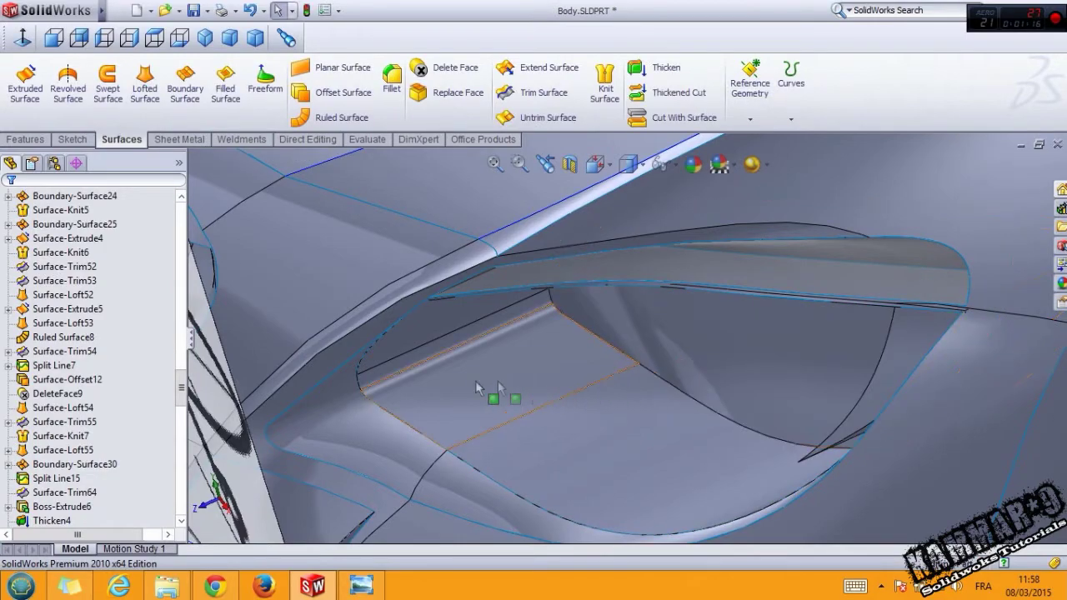
Step: Start a new sketch on the Front Plane
{"action": "left_click_drag", "start_coordinate": [177, 386], "coordinate": [178, 216]}
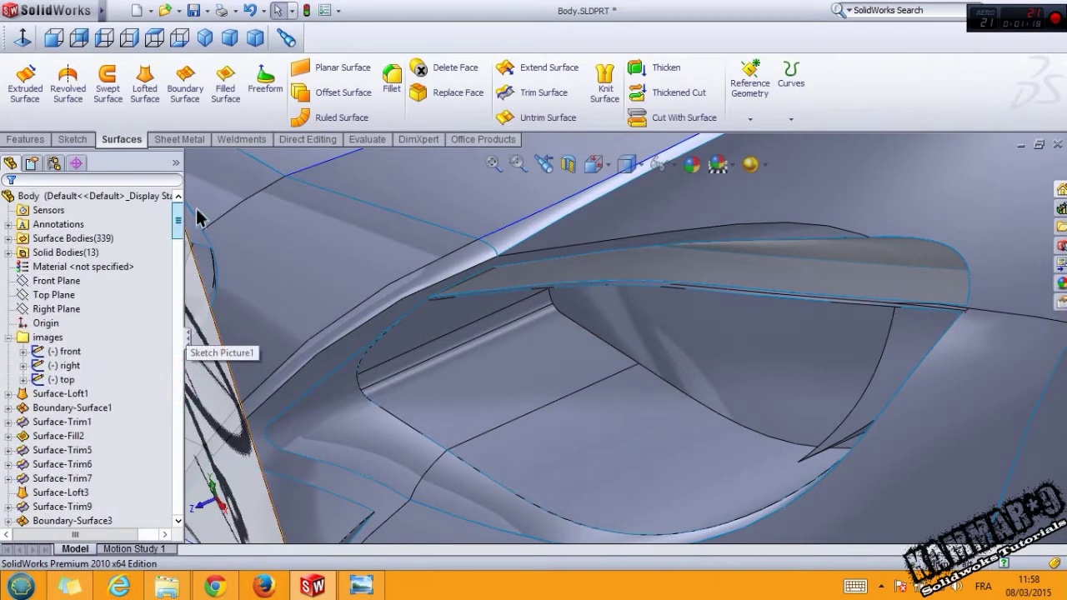
{"action": "left_click", "coordinate": [57, 282]}
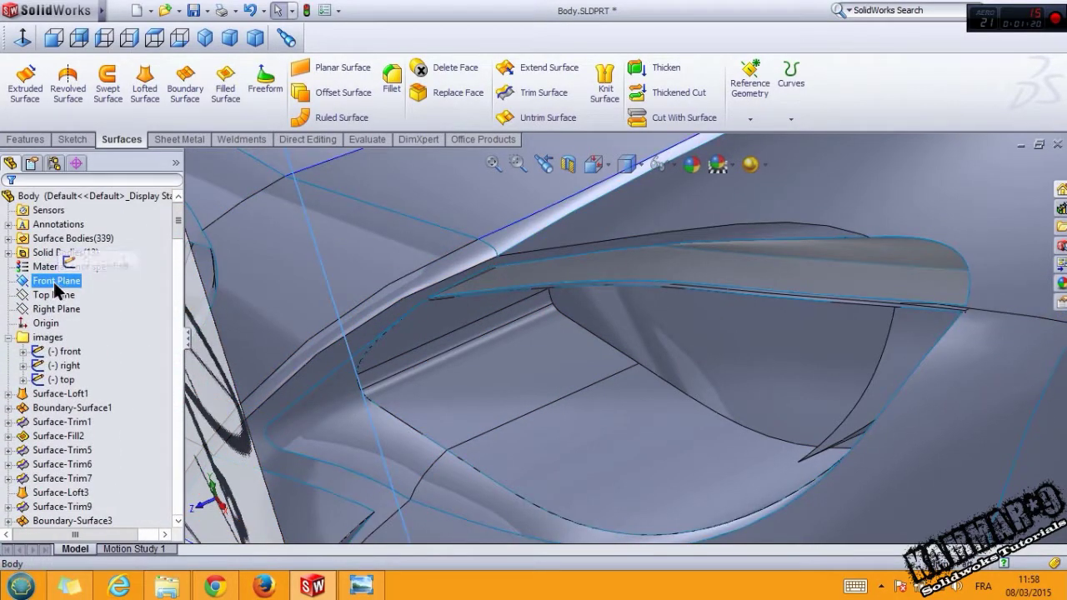
{"action": "left_click", "coordinate": [70, 261]}
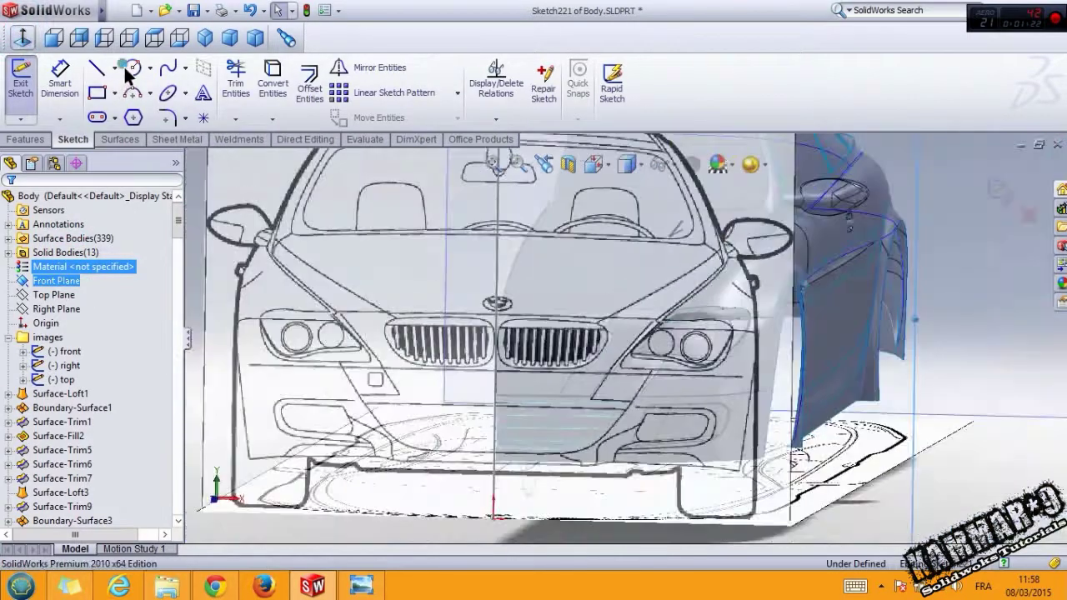
Step: Draw a large and a small concentric circle on the right headlight's outer ring
{"action": "left_click", "coordinate": [133, 68]}
{"action": "scroll", "coordinate": [692, 367], "scroll_direction": "down", "scroll_amount": 2}
{"action": "scroll", "coordinate": [692, 367], "scroll_direction": "down", "scroll_amount": 3}
{"action": "scroll", "coordinate": [660, 333], "scroll_direction": "down", "scroll_amount": 3}
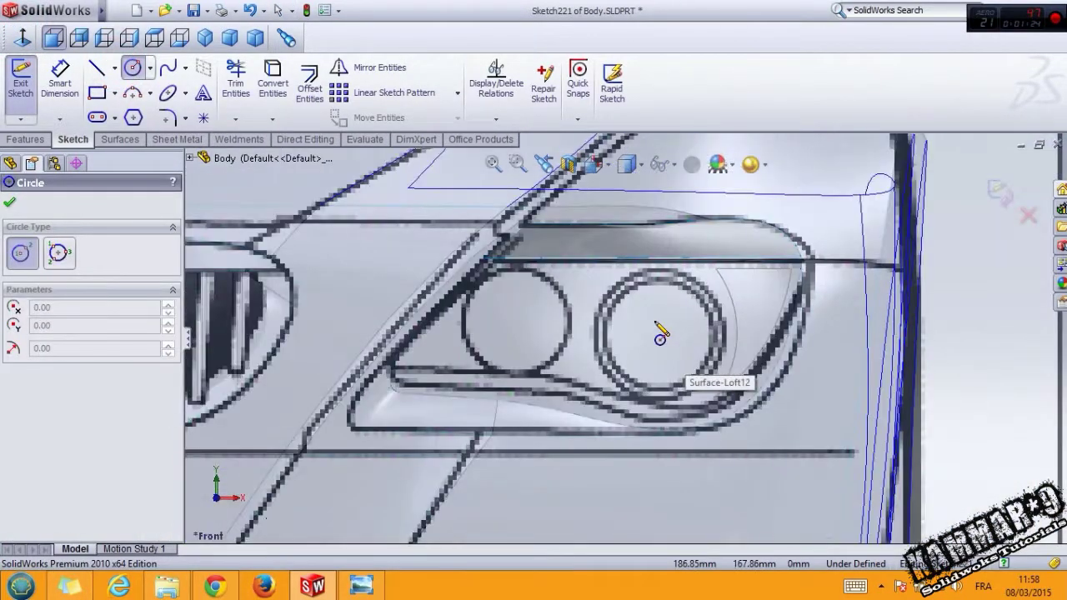
{"action": "left_click", "coordinate": [659, 335]}
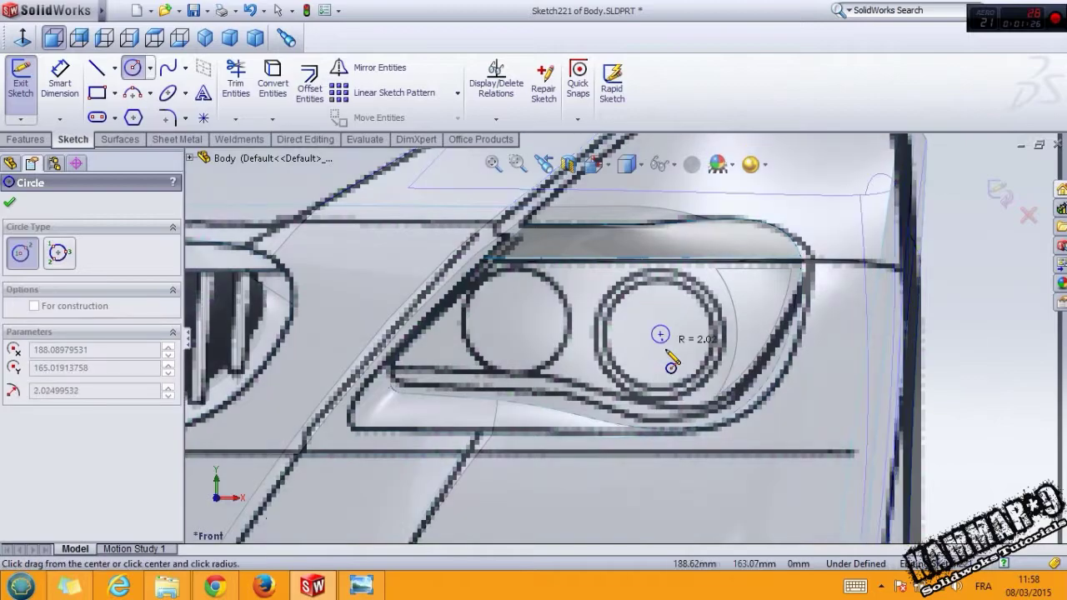
{"action": "left_click", "coordinate": [696, 435]}
{"action": "left_click", "coordinate": [660, 334]}
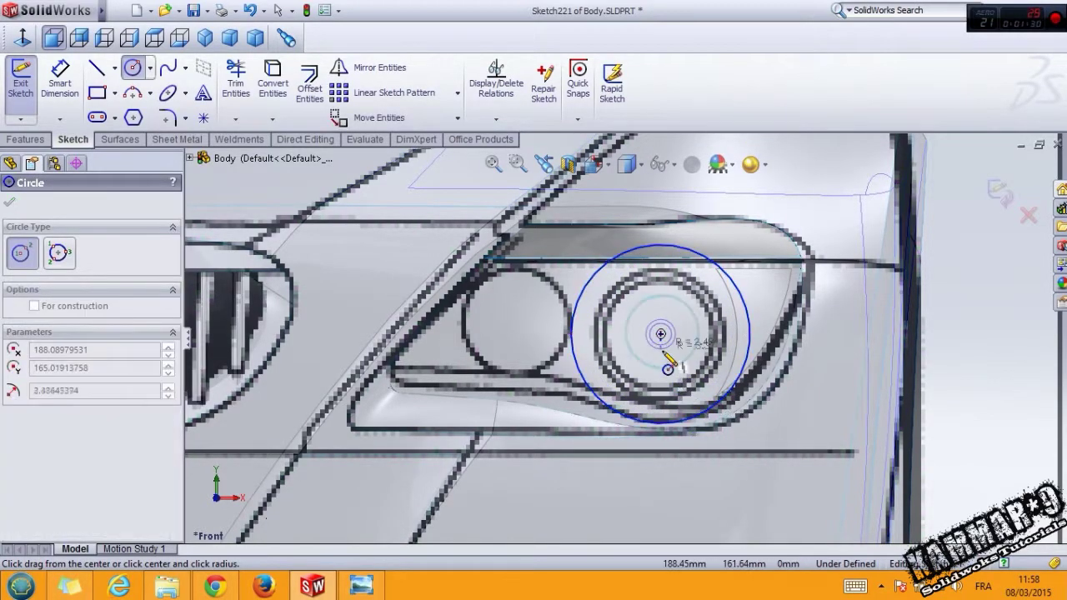
{"action": "left_click", "coordinate": [671, 367]}
{"action": "middle_click_drag", "start_coordinate": [688, 375], "coordinate": [442, 371]}
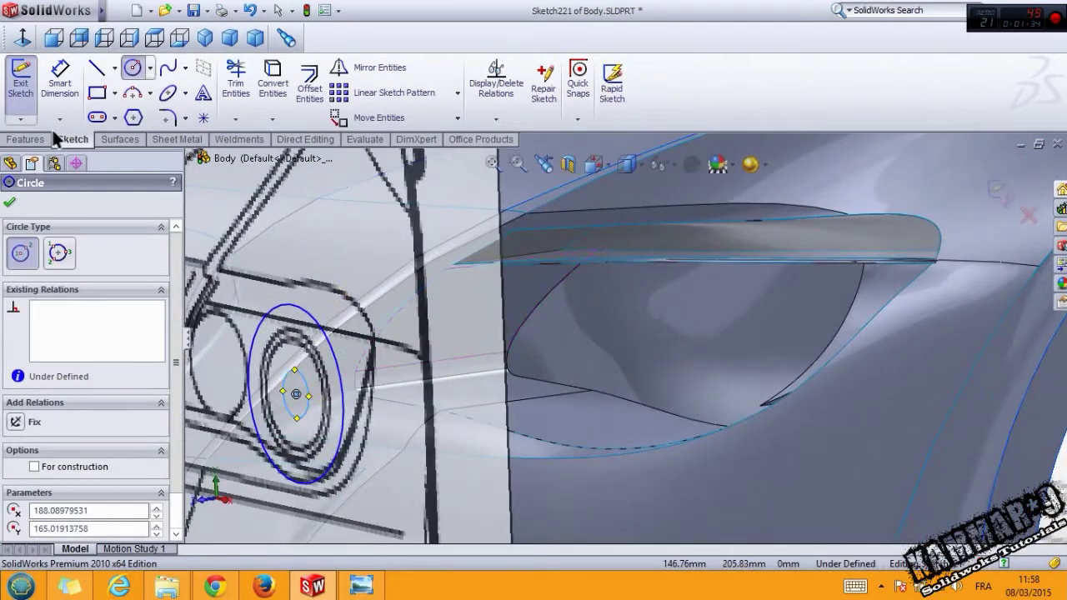
{"action": "left_click", "coordinate": [33, 142]}
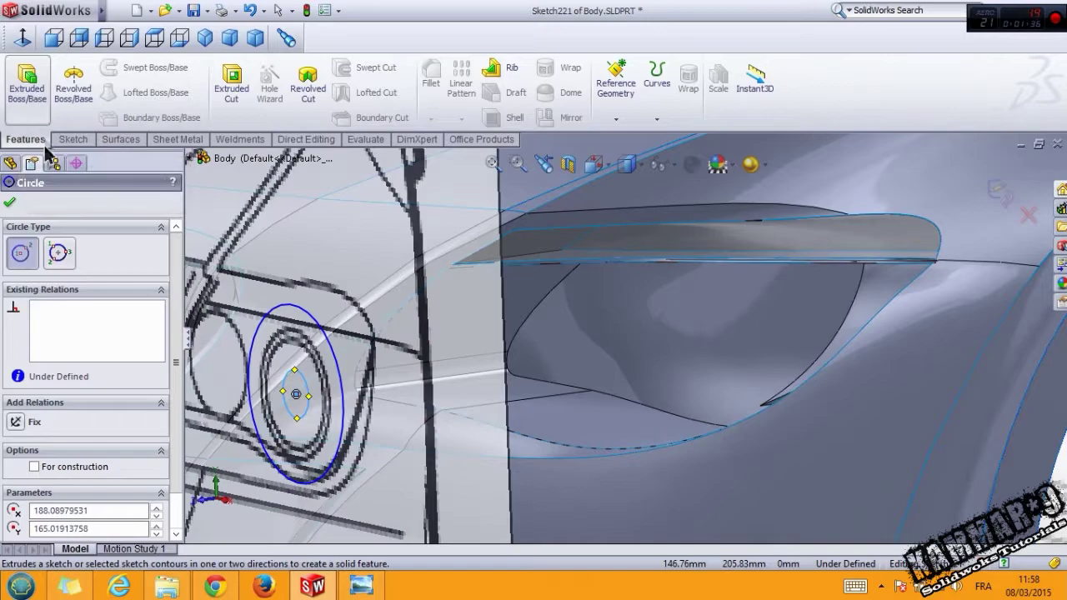
Step: Begin an Extruded Boss from a reversed 130 mm start offset
{"action": "left_click", "coordinate": [27, 84]}
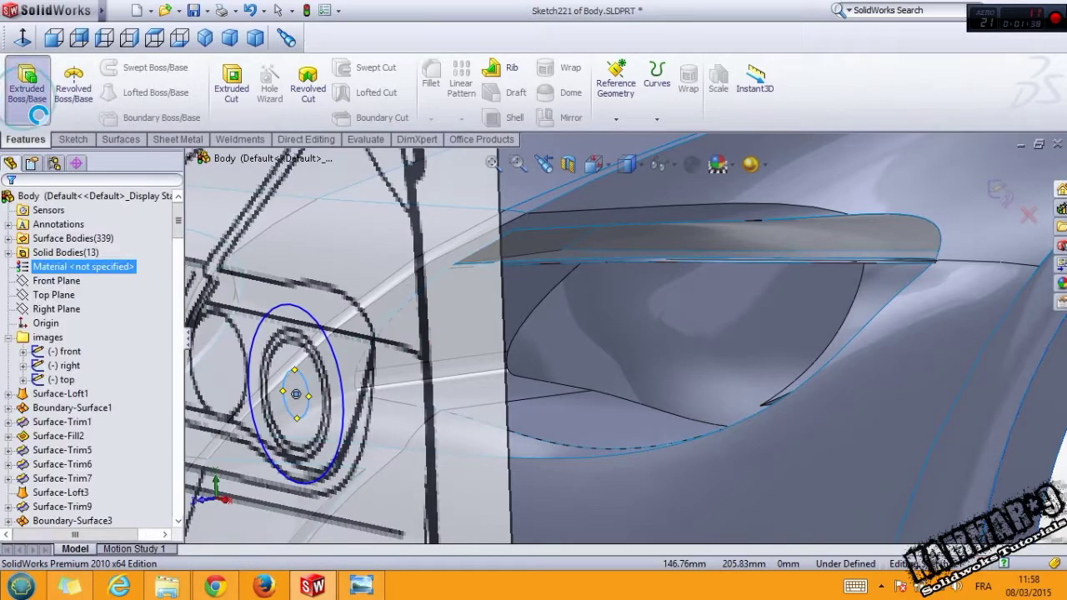
{"action": "left_click", "coordinate": [96, 246]}
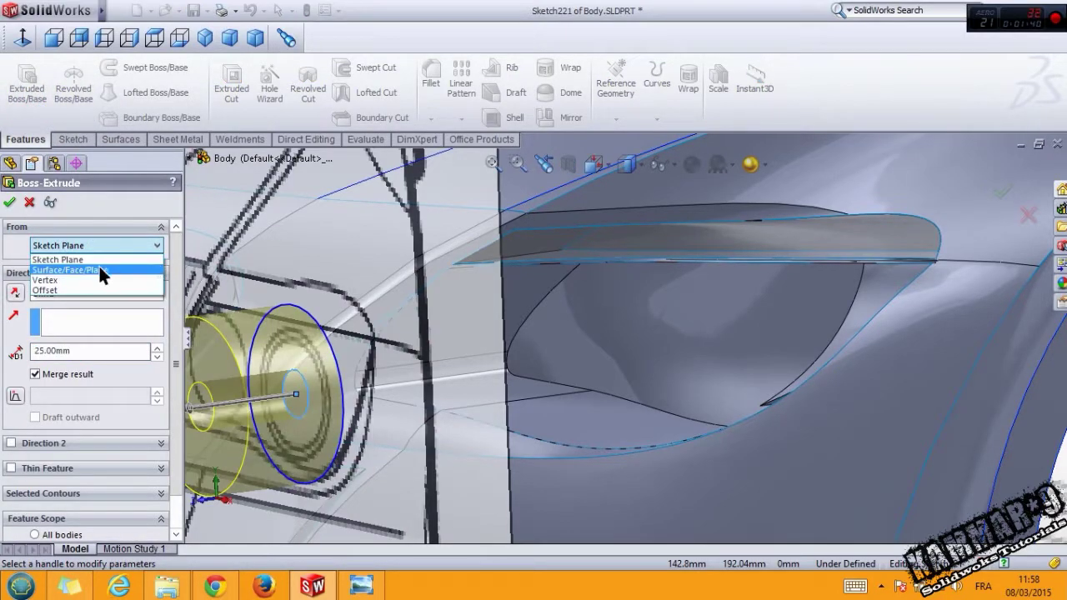
{"action": "left_click", "coordinate": [64, 289]}
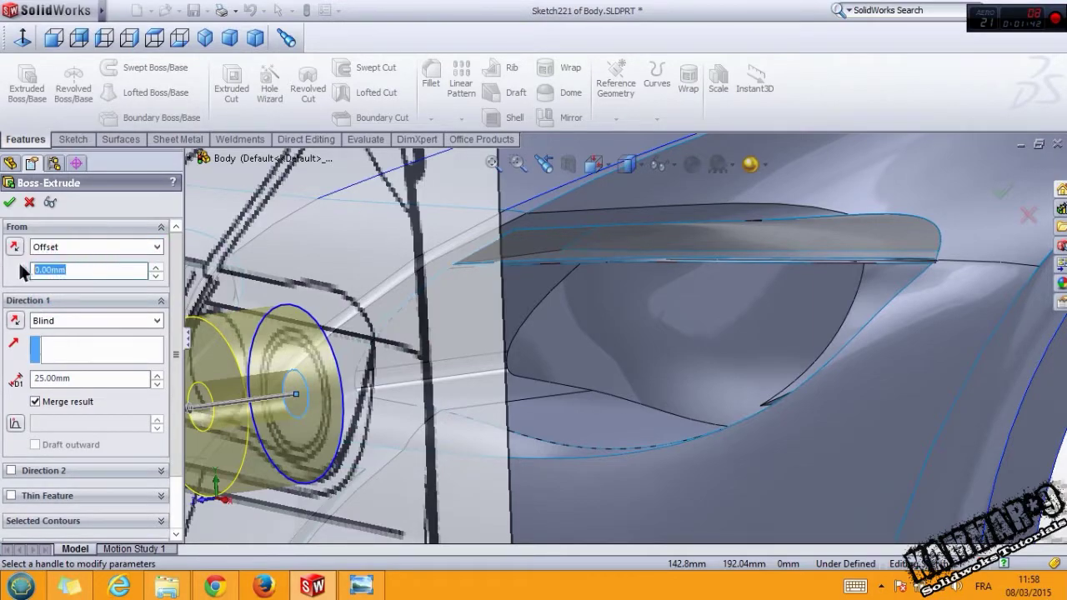
{"action": "type", "text": "130"}
{"action": "key", "text": "Return"}
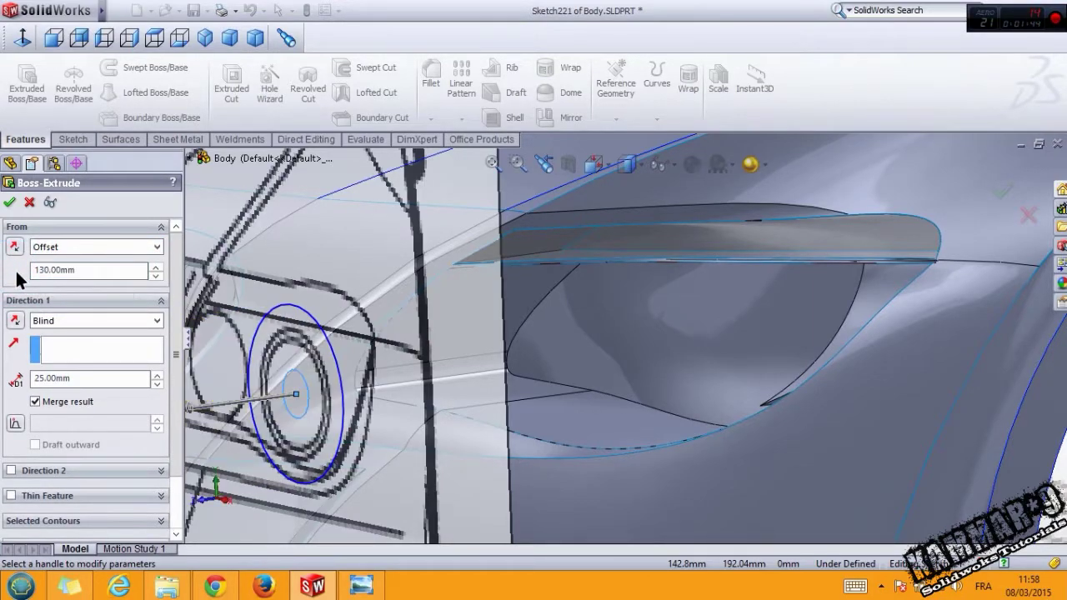
{"action": "left_click", "coordinate": [20, 250]}
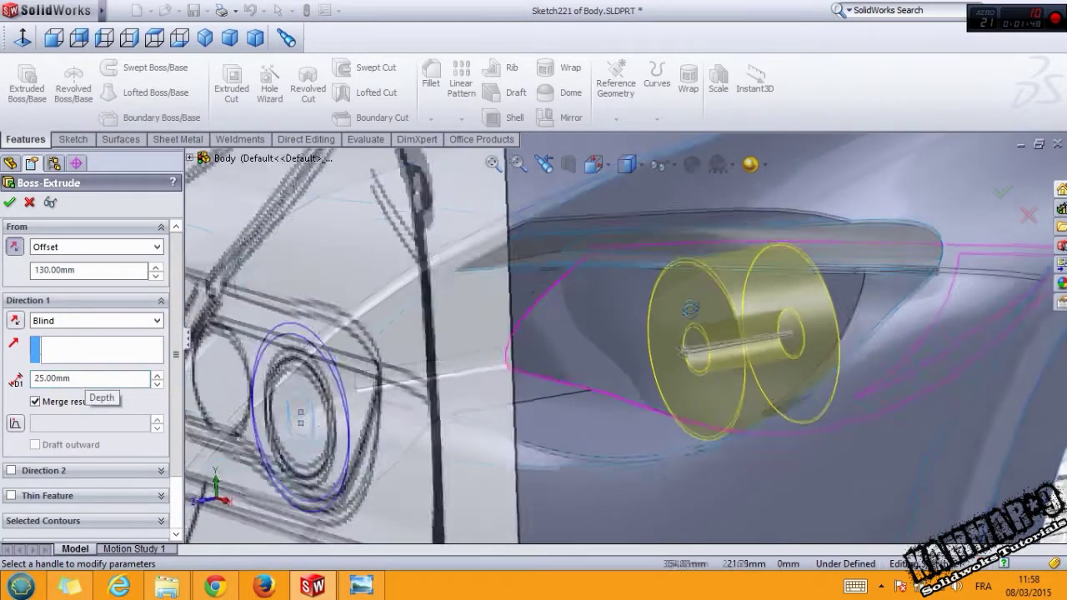
{"action": "mouse_move", "coordinate": [583, 350]}
{"action": "middle_mouse_down"}
{"action": "mouse_move", "coordinate": [681, 327]}
{"action": "mouse_move", "coordinate": [617, 333]}
{"action": "middle_mouse_up"}
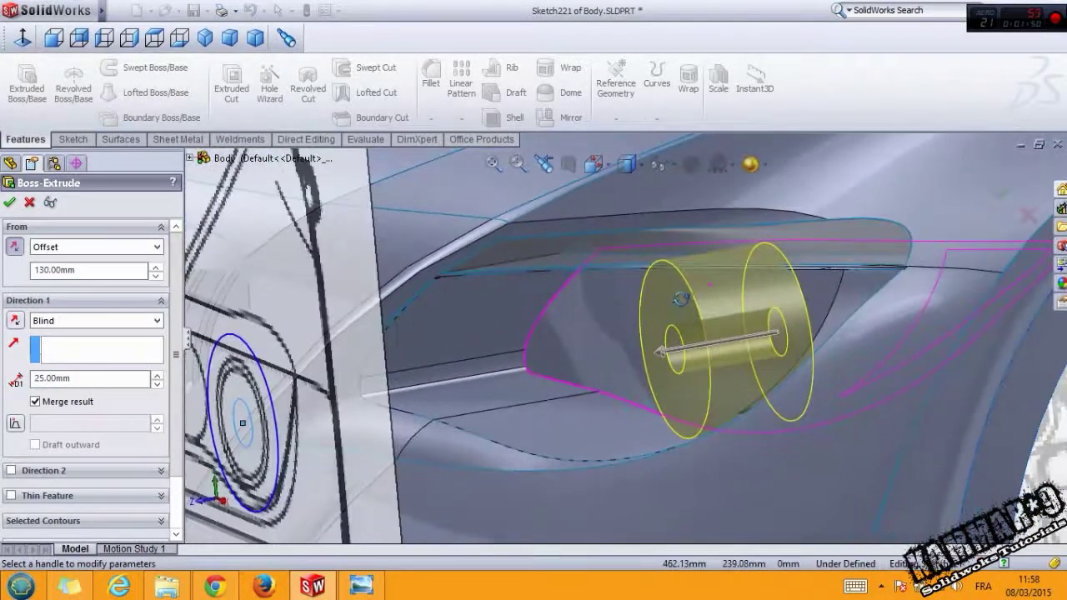
Step: Add an 11° draft and an untapered 25 mm second direction, then accept the tube
{"action": "left_click", "coordinate": [16, 423]}
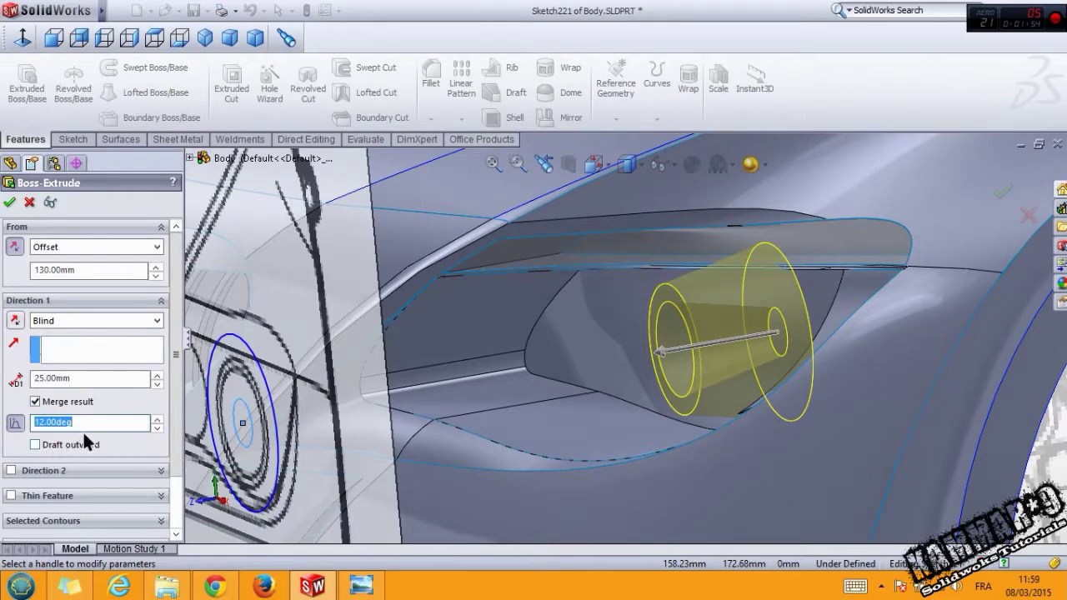
{"action": "type", "text": "11"}
{"action": "key", "text": "Return"}
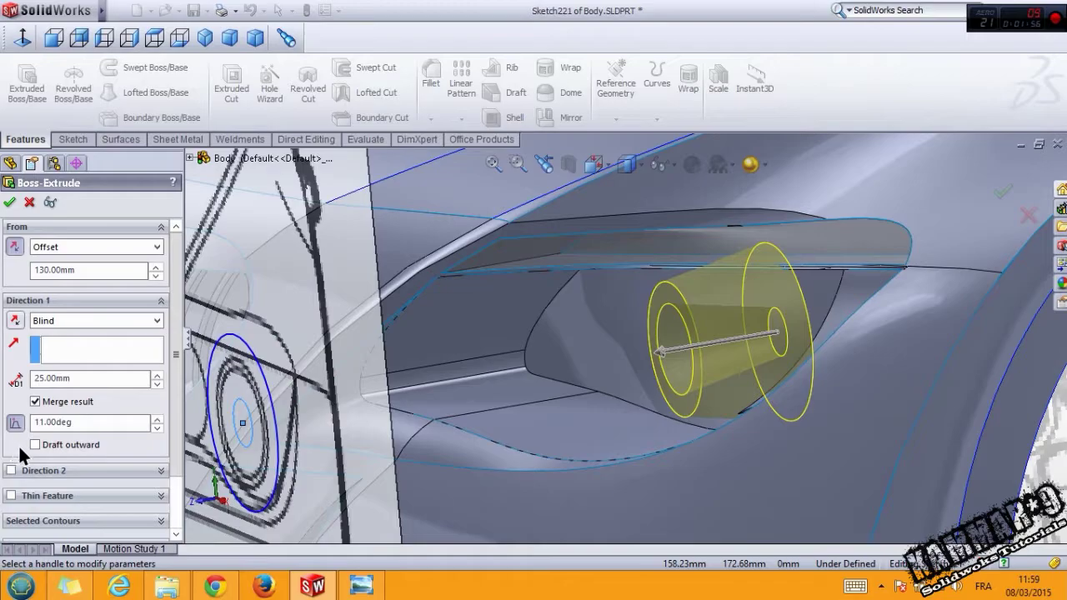
{"action": "scroll", "coordinate": [175, 450], "scroll_direction": "down", "scroll_amount": 2}
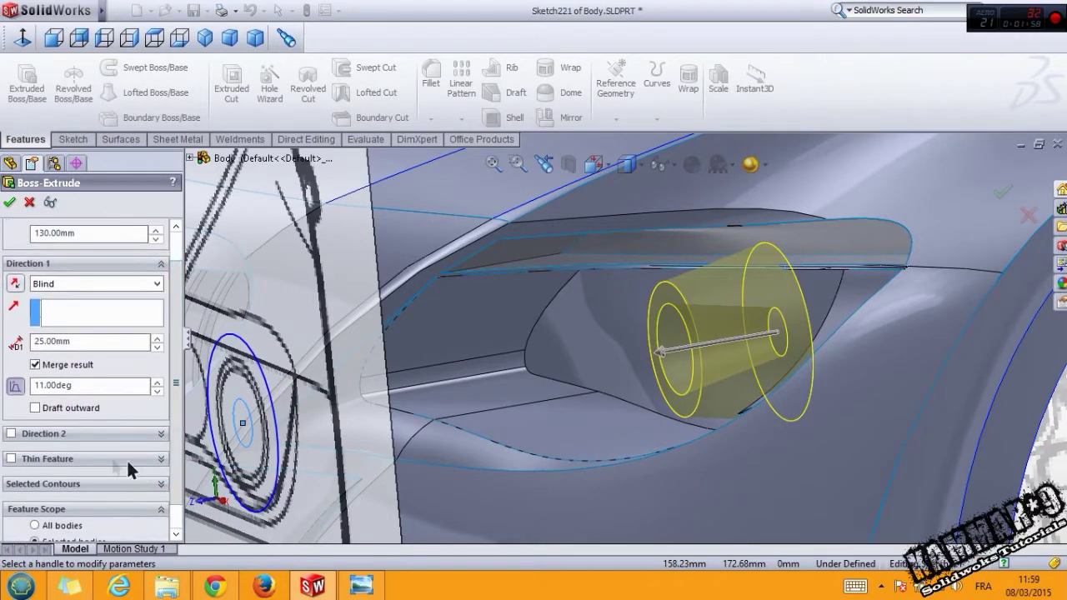
{"action": "left_click", "coordinate": [11, 434]}
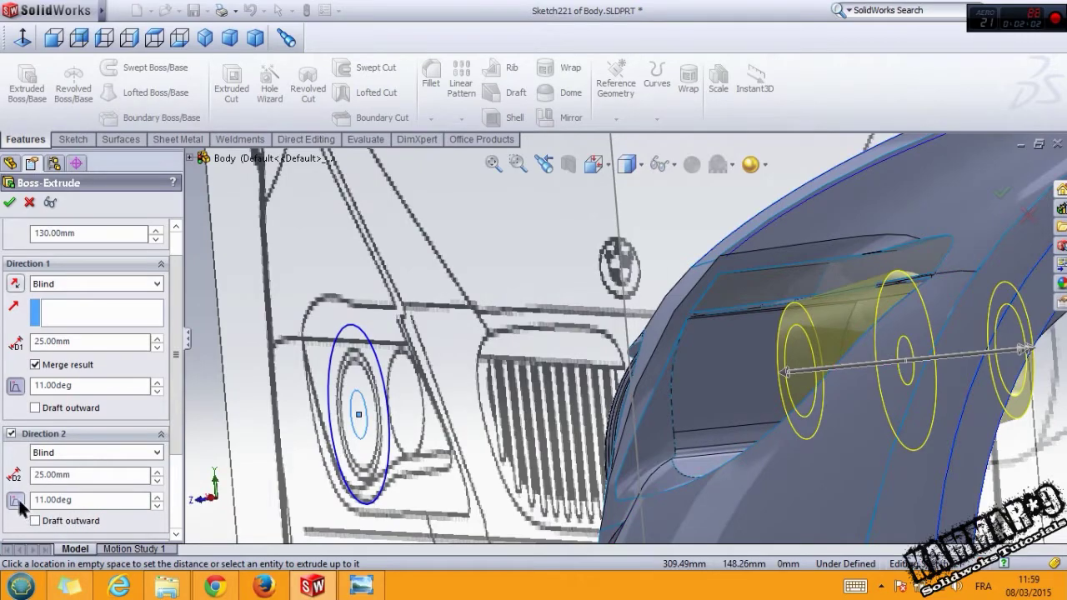
{"action": "left_click", "coordinate": [15, 502]}
{"action": "middle_click_drag", "start_coordinate": [787, 397], "coordinate": [760, 392]}
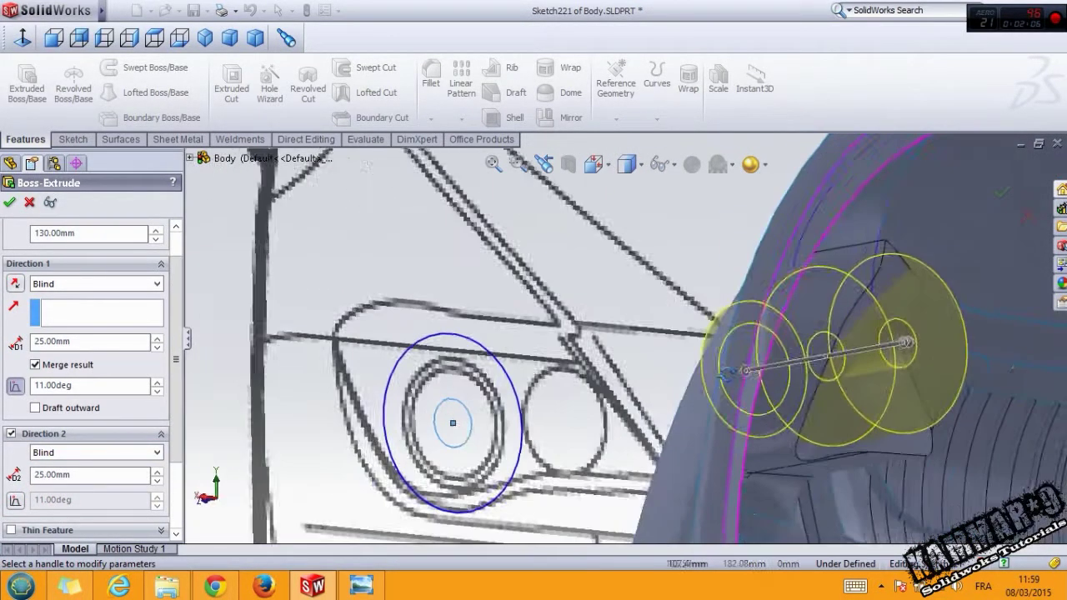
{"action": "middle_click_drag", "start_coordinate": [359, 419], "coordinate": [715, 383]}
{"action": "key", "text": "Return"}
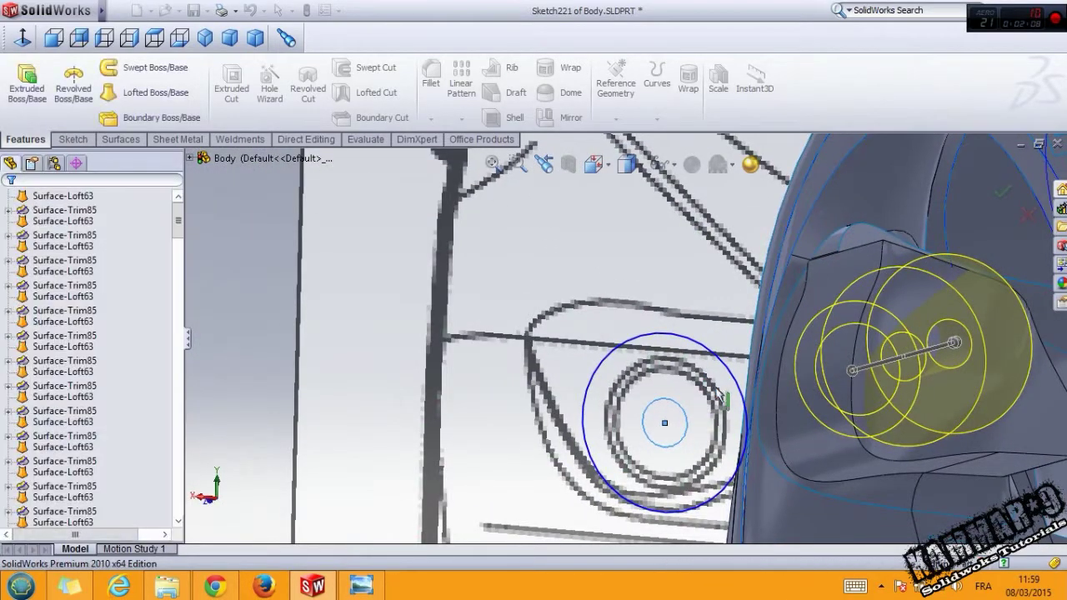
Step: Switch to the Front view and start a new Front Plane sketch
{"action": "mouse_move", "coordinate": [714, 382]}
{"action": "middle_mouse_down"}
{"action": "mouse_move", "coordinate": [805, 340]}
{"action": "mouse_move", "coordinate": [896, 388]}
{"action": "middle_mouse_up"}
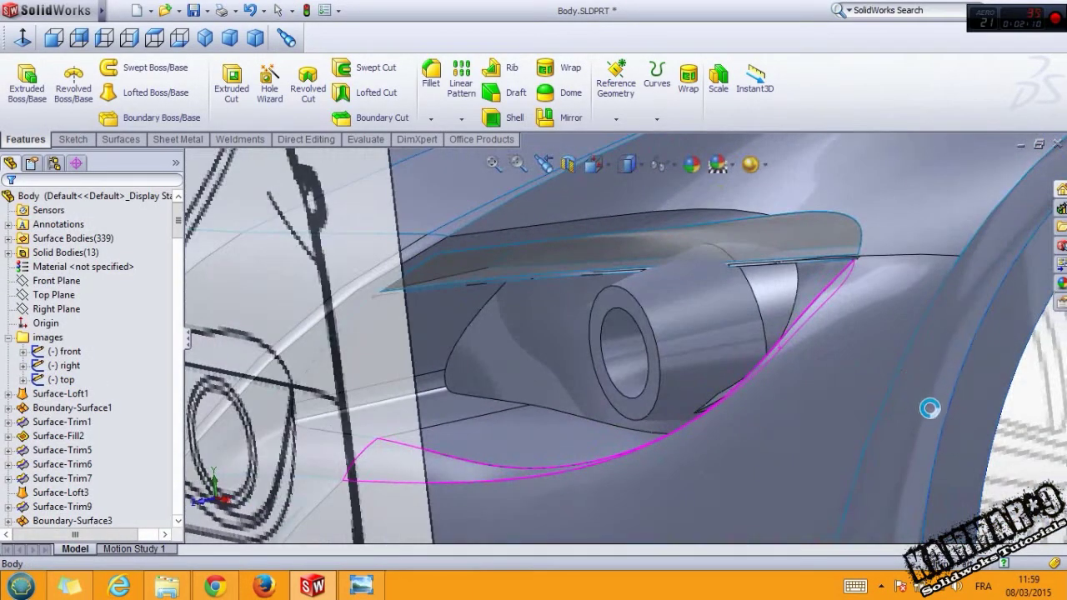
{"action": "mouse_move", "coordinate": [741, 320]}
{"action": "middle_mouse_down"}
{"action": "mouse_move", "coordinate": [731, 309]}
{"action": "mouse_move", "coordinate": [714, 317]}
{"action": "mouse_move", "coordinate": [668, 282]}
{"action": "mouse_move", "coordinate": [559, 345]}
{"action": "mouse_move", "coordinate": [550, 366]}
{"action": "middle_mouse_up"}
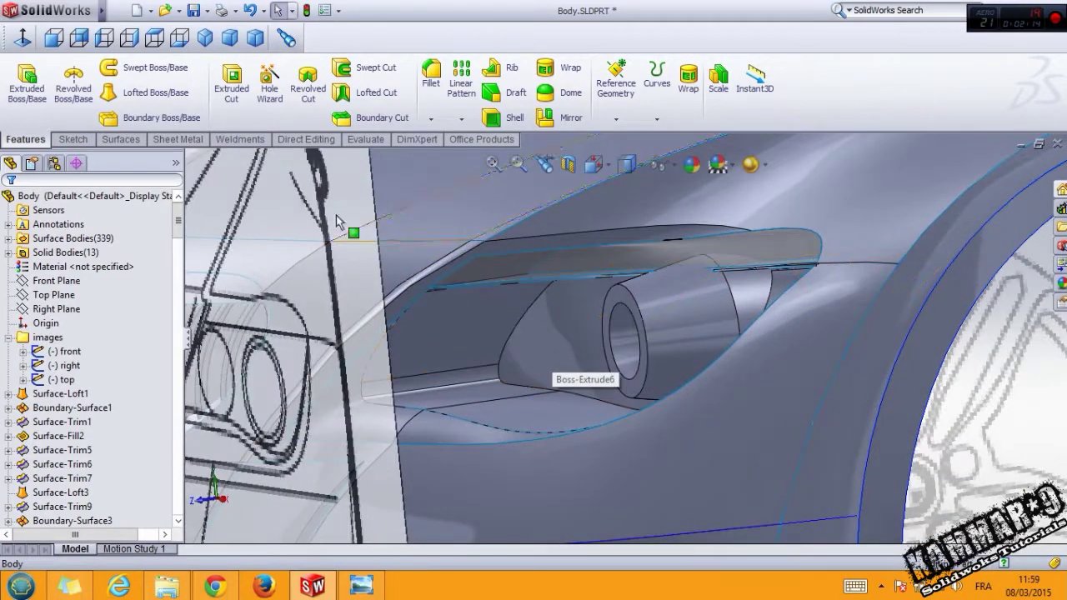
{"action": "left_click", "coordinate": [55, 42]}
{"action": "scroll", "coordinate": [666, 349], "scroll_direction": "down", "scroll_amount": 5}
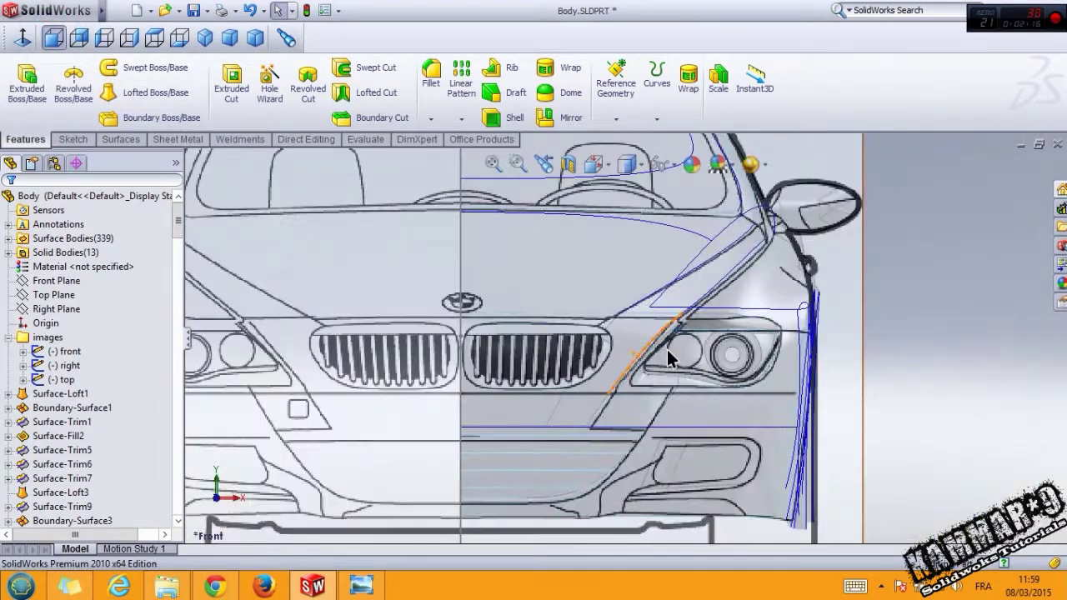
{"action": "scroll", "coordinate": [687, 346], "scroll_direction": "down", "scroll_amount": 3}
{"action": "scroll", "coordinate": [688, 357], "scroll_direction": "down", "scroll_amount": 2}
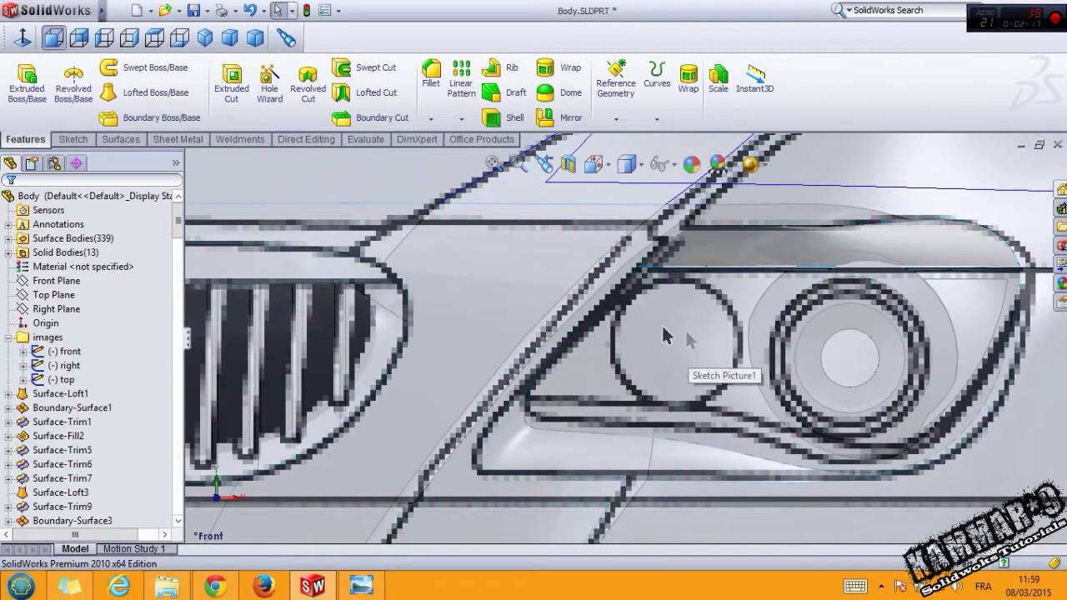
{"action": "left_click", "coordinate": [56, 282]}
{"action": "left_click", "coordinate": [83, 259]}
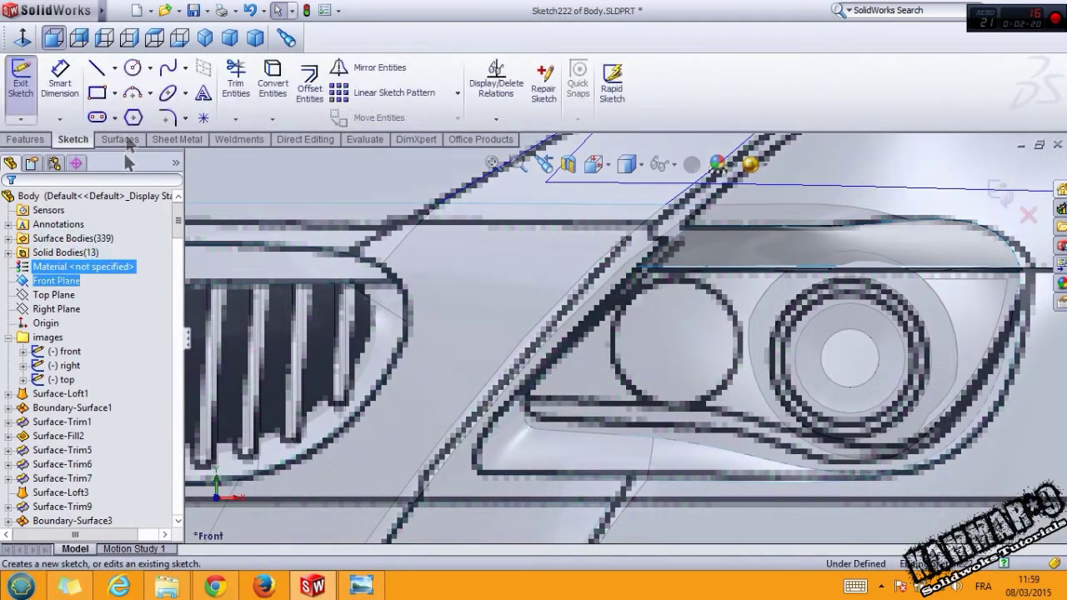
Step: Draw a large and a small concentric circle on the inner headlight lens
{"action": "left_click", "coordinate": [133, 71]}
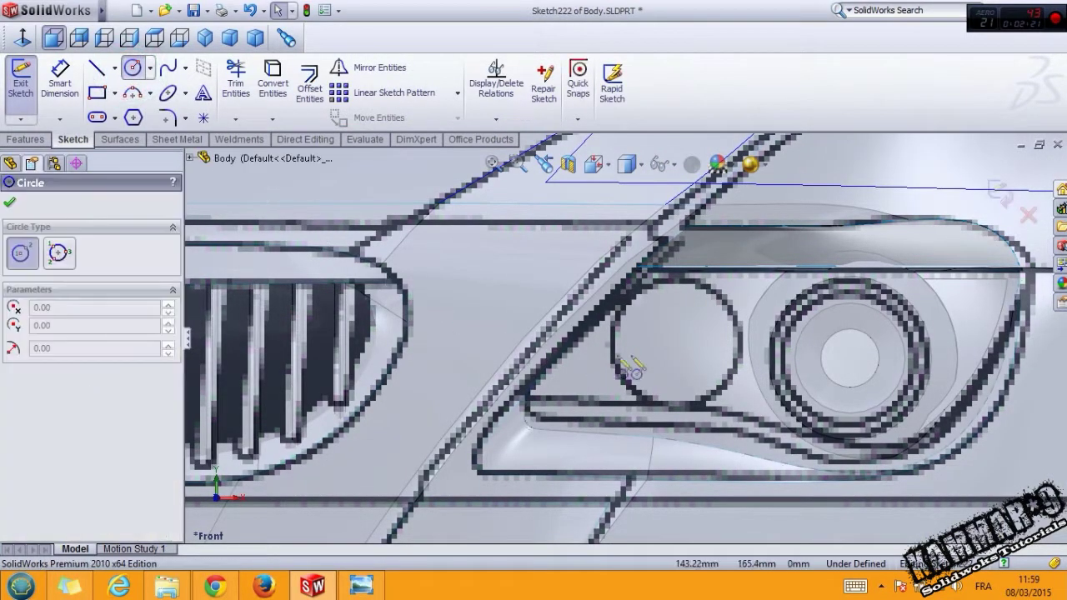
{"action": "left_click", "coordinate": [674, 347]}
{"action": "left_click", "coordinate": [710, 439]}
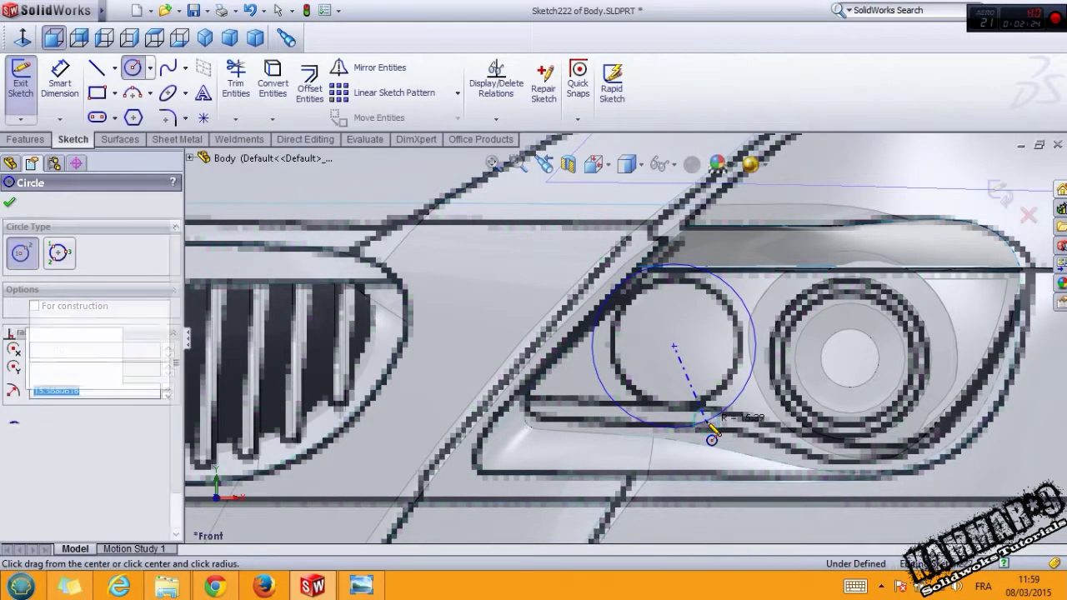
{"action": "left_click", "coordinate": [674, 345]}
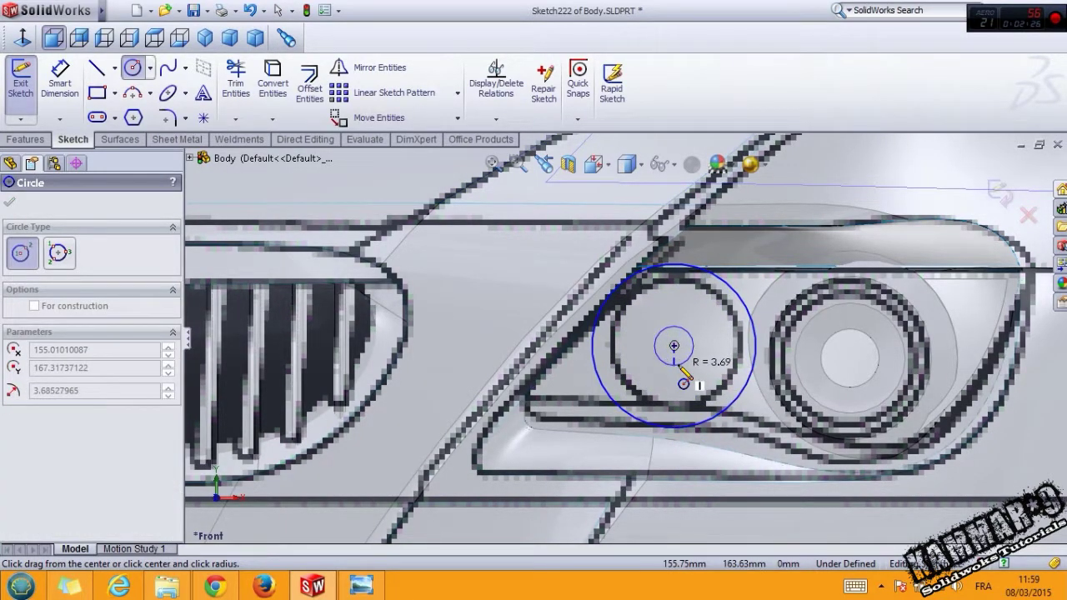
{"action": "left_click", "coordinate": [683, 376]}
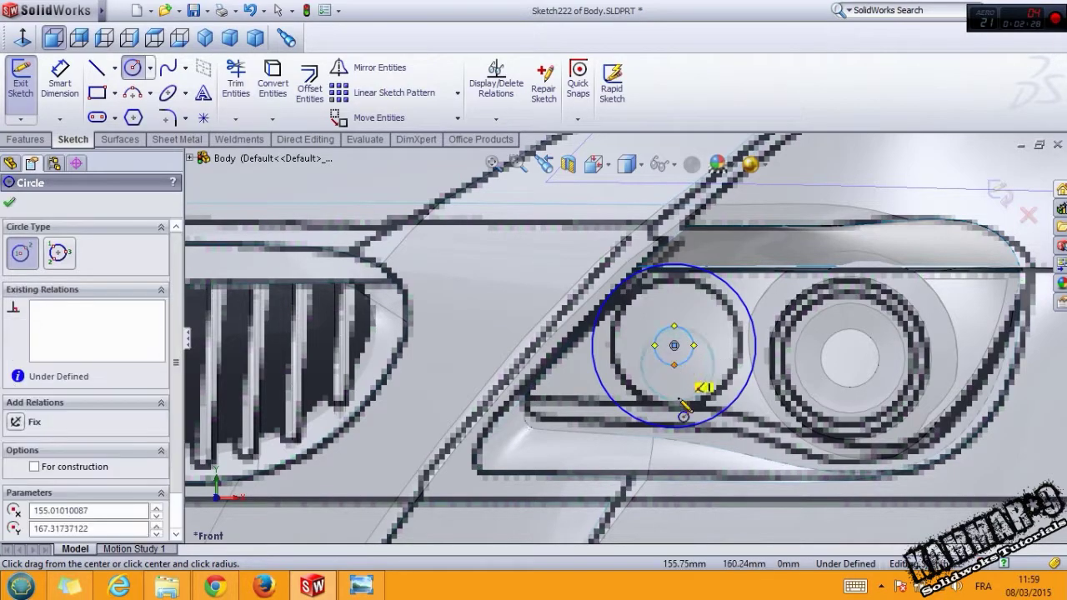
{"action": "middle_click_drag", "start_coordinate": [703, 381], "coordinate": [358, 350]}
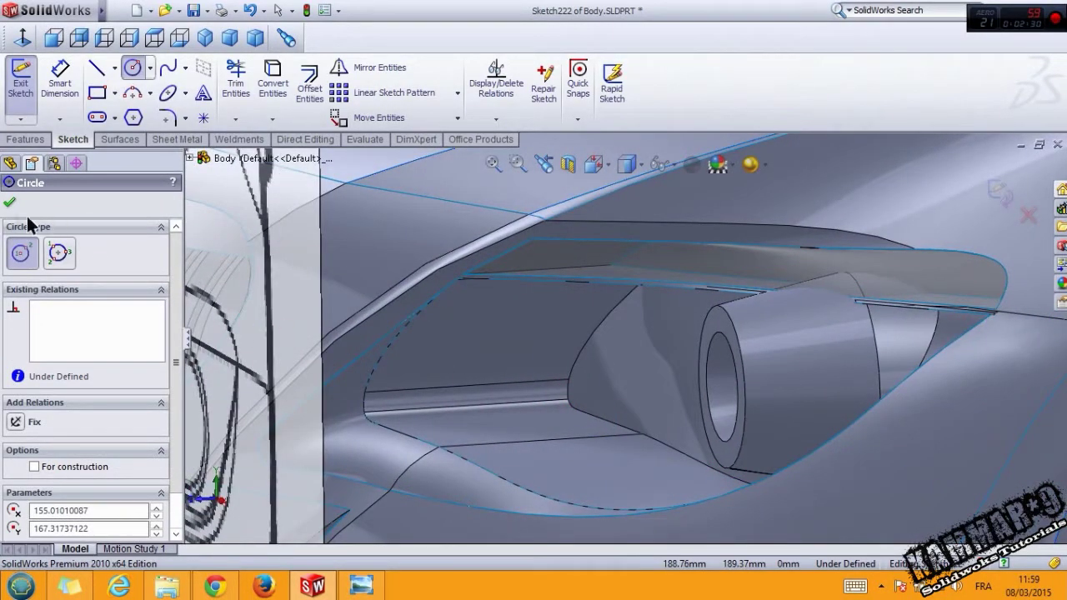
{"action": "left_click", "coordinate": [10, 202]}
Step: Begin an Extruded Boss on the ring sketch starting from an offset distance
{"action": "left_click", "coordinate": [25, 140]}
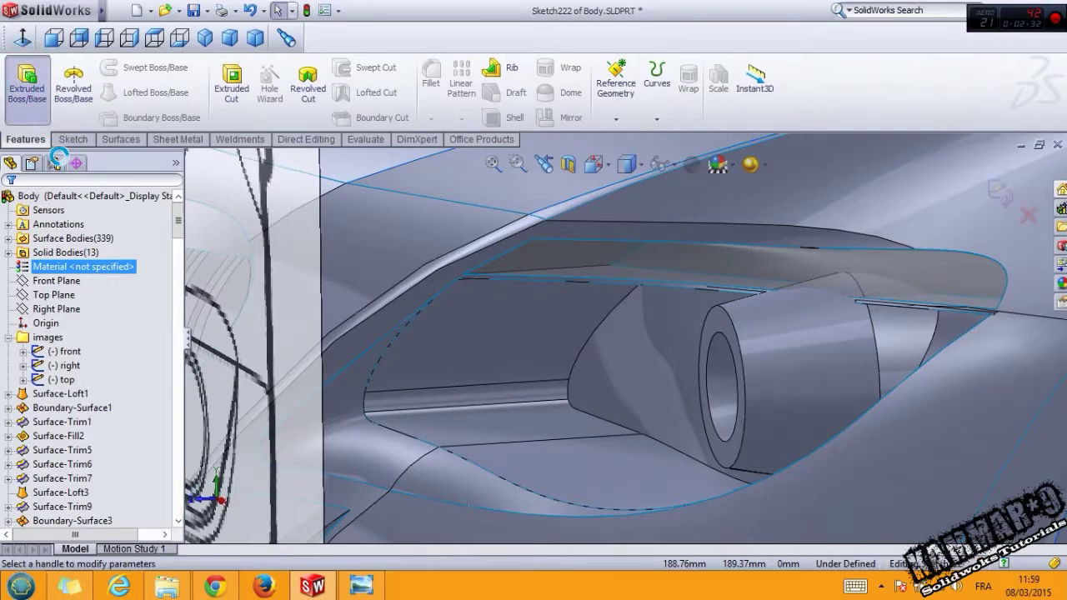
{"action": "left_click", "coordinate": [27, 83]}
{"action": "left_click", "coordinate": [73, 246]}
{"action": "left_click", "coordinate": [75, 266]}
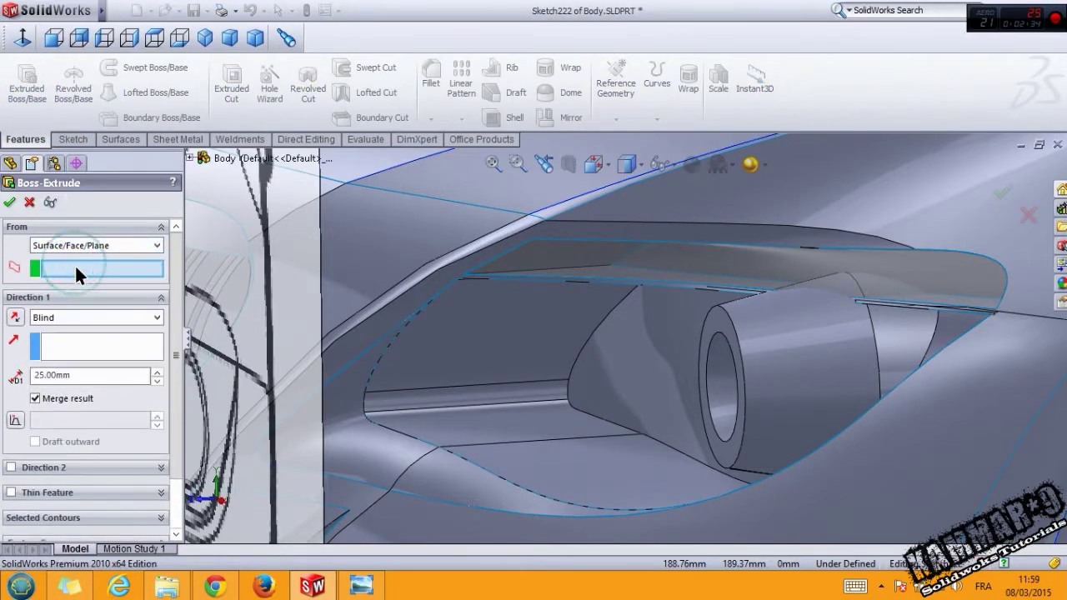
{"action": "left_click", "coordinate": [86, 244]}
{"action": "left_click", "coordinate": [87, 280]}
{"action": "scroll", "coordinate": [86, 245], "scroll_direction": "down", "scroll_amount": 1}
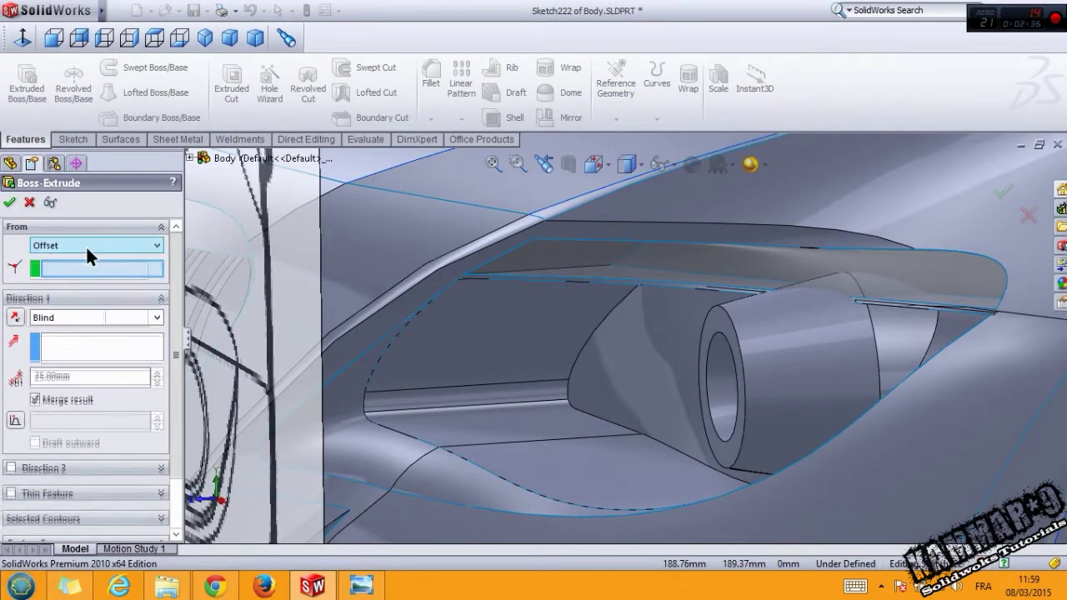
{"action": "left_click", "coordinate": [155, 269]}
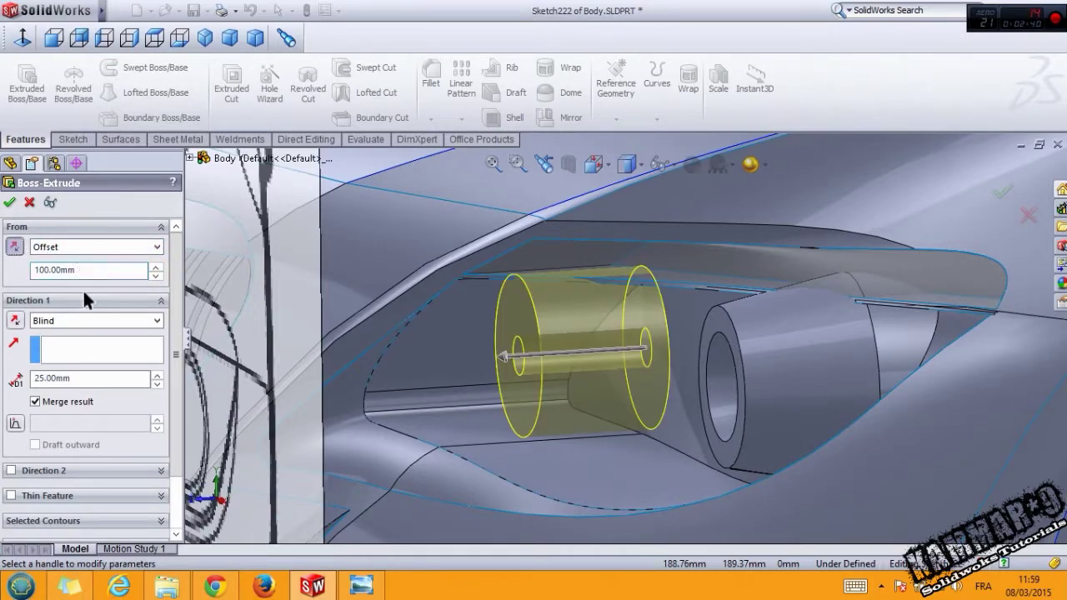
{"action": "middle_click_drag", "start_coordinate": [595, 284], "coordinate": [369, 315]}
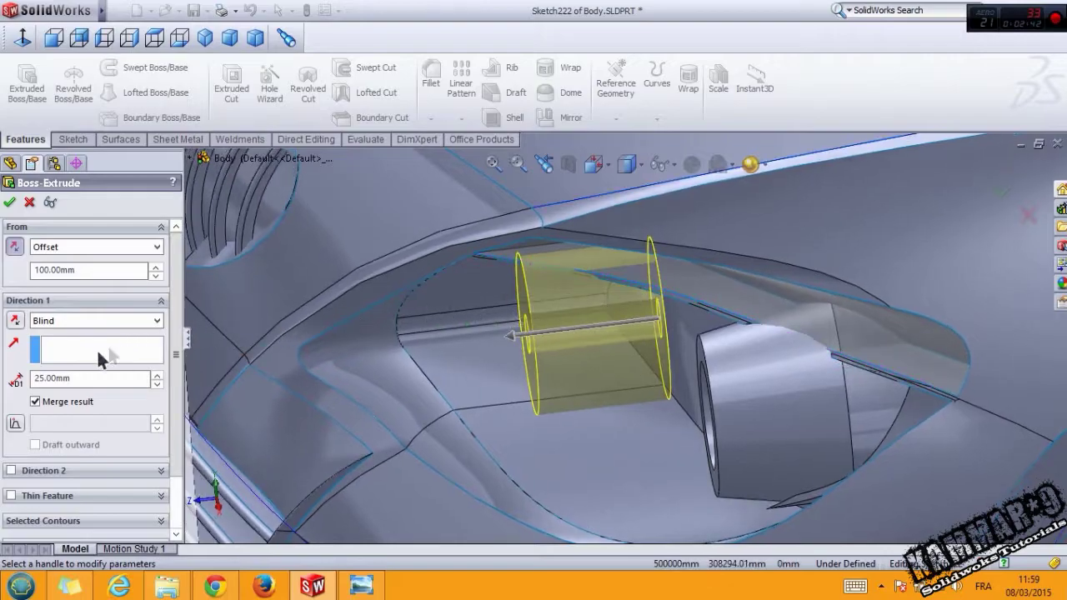
Step: Add an 11° taper and set the start offset to 110 mm
{"action": "left_click", "coordinate": [20, 419]}
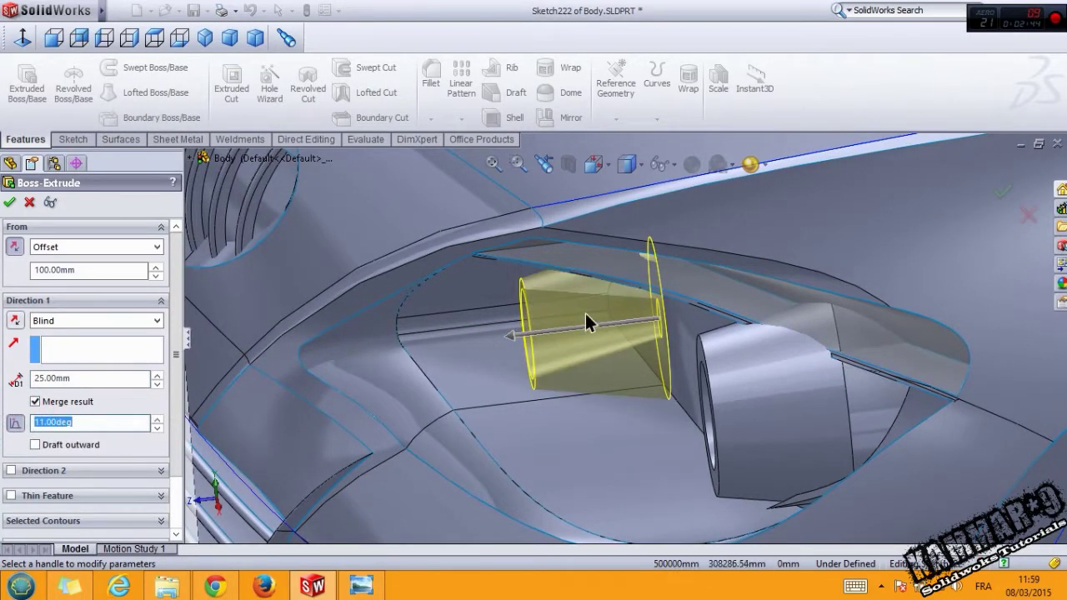
{"action": "mouse_move", "coordinate": [585, 313]}
{"action": "middle_mouse_down"}
{"action": "mouse_move", "coordinate": [612, 285]}
{"action": "mouse_move", "coordinate": [390, 288]}
{"action": "middle_mouse_up"}
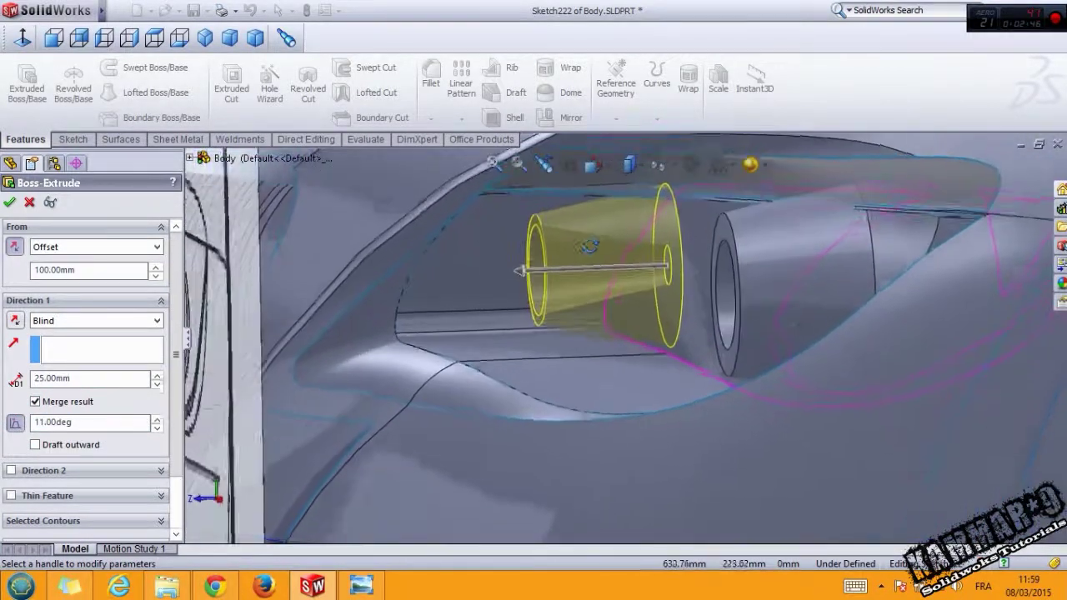
{"action": "left_click", "coordinate": [156, 278]}
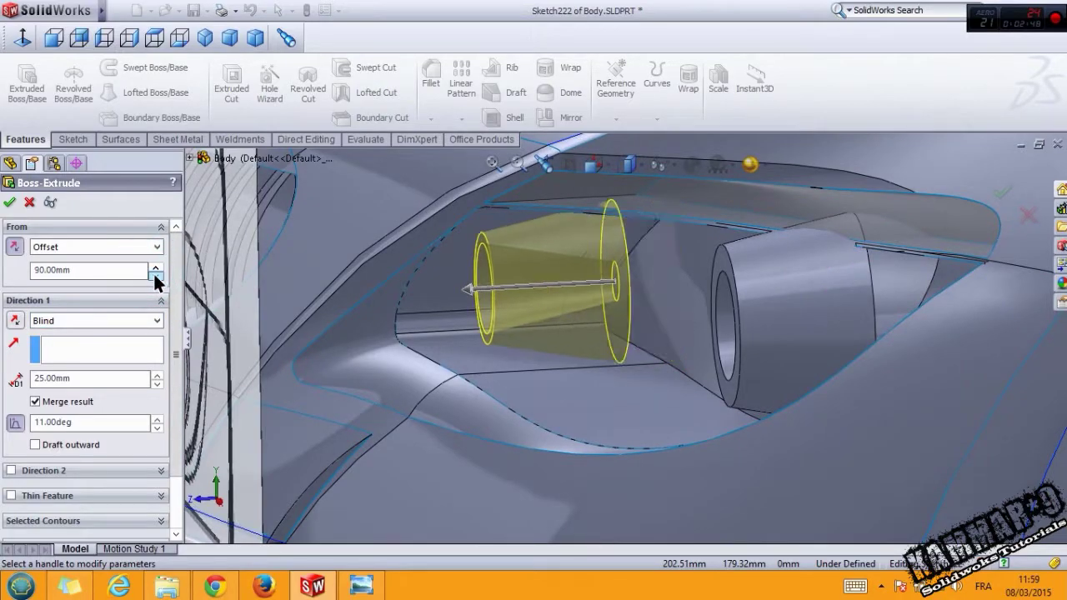
{"action": "left_click", "coordinate": [155, 265]}
{"action": "left_click", "coordinate": [155, 265]}
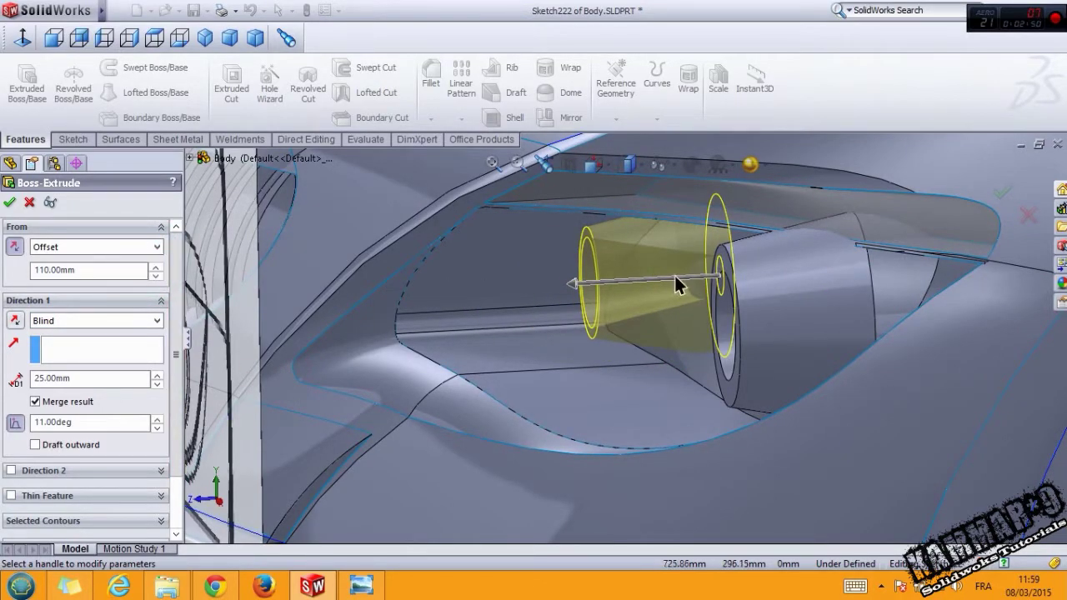
{"action": "middle_click_drag", "start_coordinate": [677, 285], "coordinate": [164, 362]}
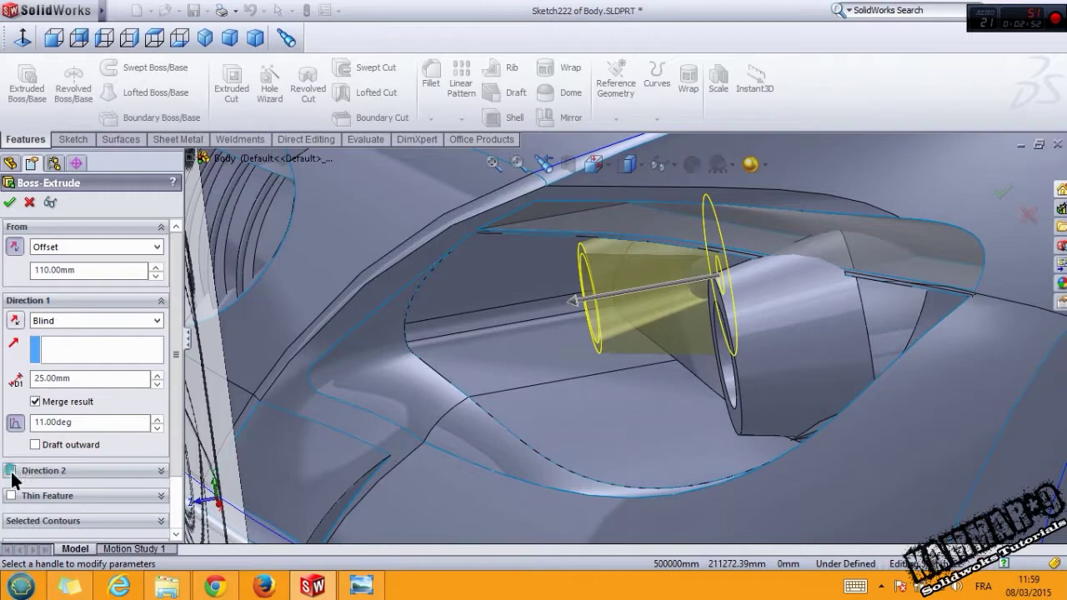
Step: Extend 25 mm in Direction 2 without draft and accept the sleeve
{"action": "left_click", "coordinate": [11, 471]}
{"action": "left_click", "coordinate": [12, 385]}
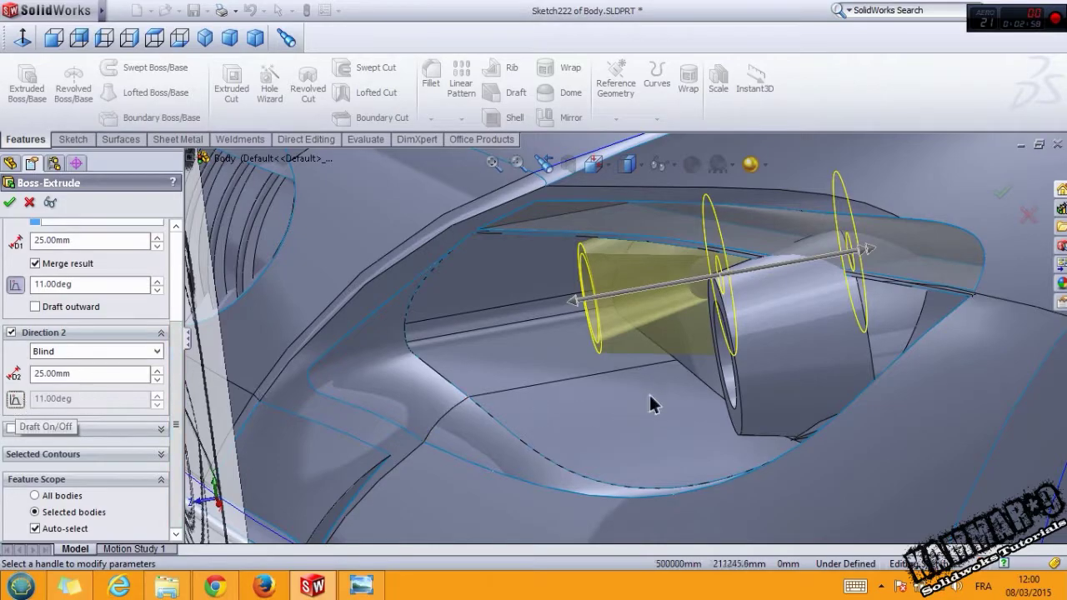
{"action": "mouse_move", "coordinate": [651, 403]}
{"action": "middle_mouse_down"}
{"action": "mouse_move", "coordinate": [661, 336]}
{"action": "mouse_move", "coordinate": [4, 242]}
{"action": "middle_mouse_up"}
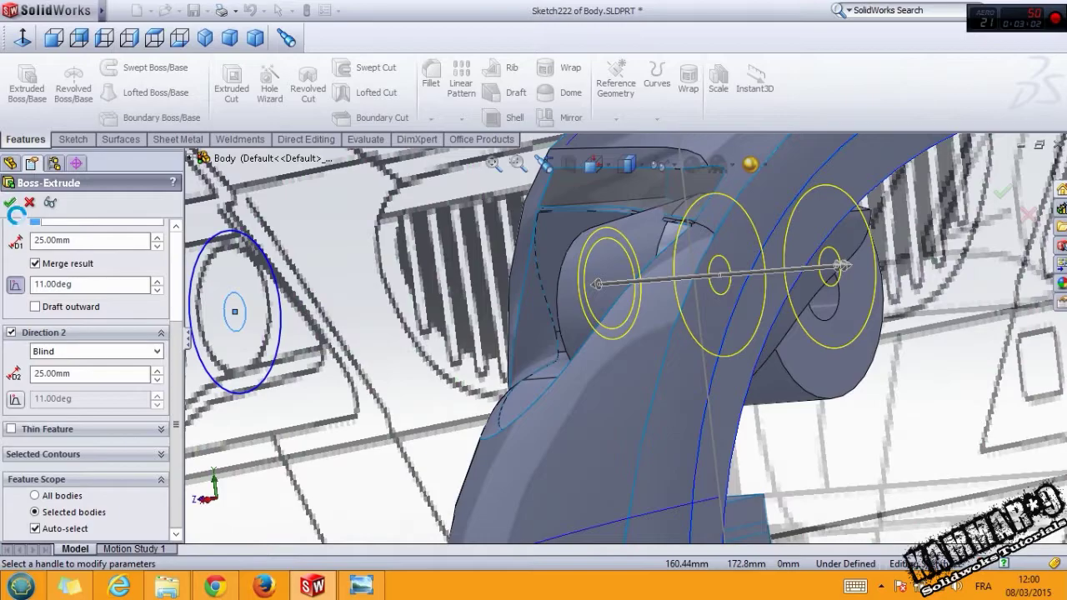
{"action": "key", "text": "Escape"}
{"action": "middle_click_drag", "start_coordinate": [628, 280], "coordinate": [639, 288]}
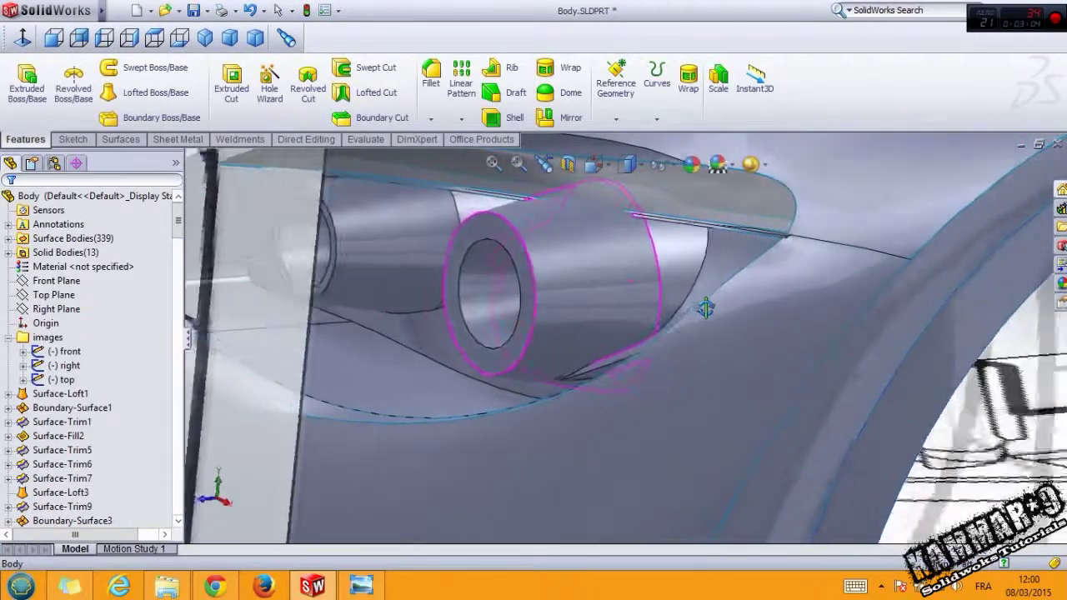
Step: Sketch a small circle on the edge of the new ring's front face
{"action": "middle_click_drag", "start_coordinate": [705, 309], "coordinate": [508, 244]}
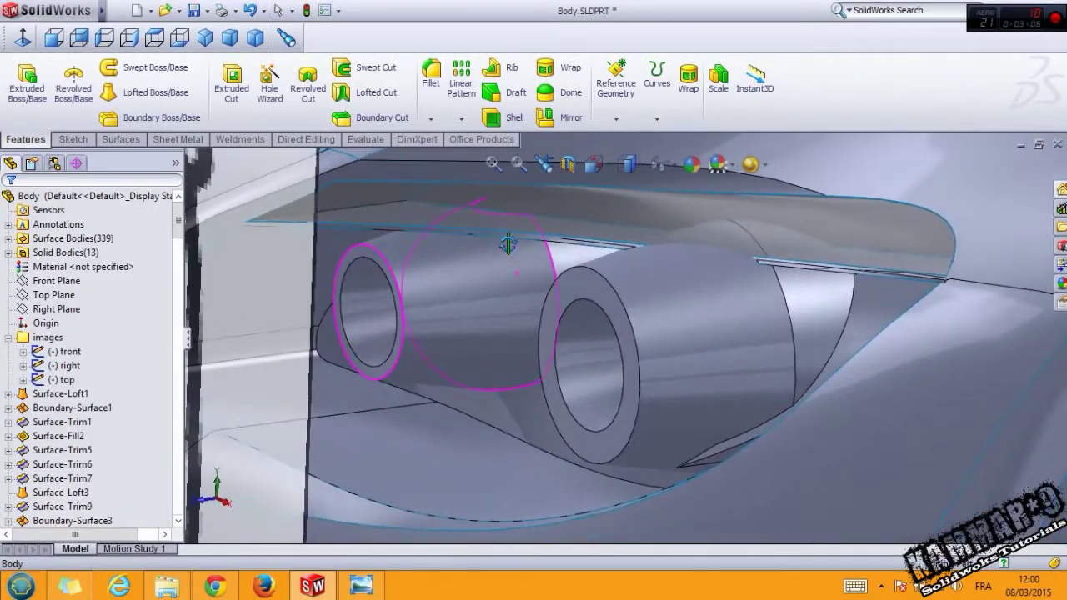
{"action": "left_click", "coordinate": [583, 282]}
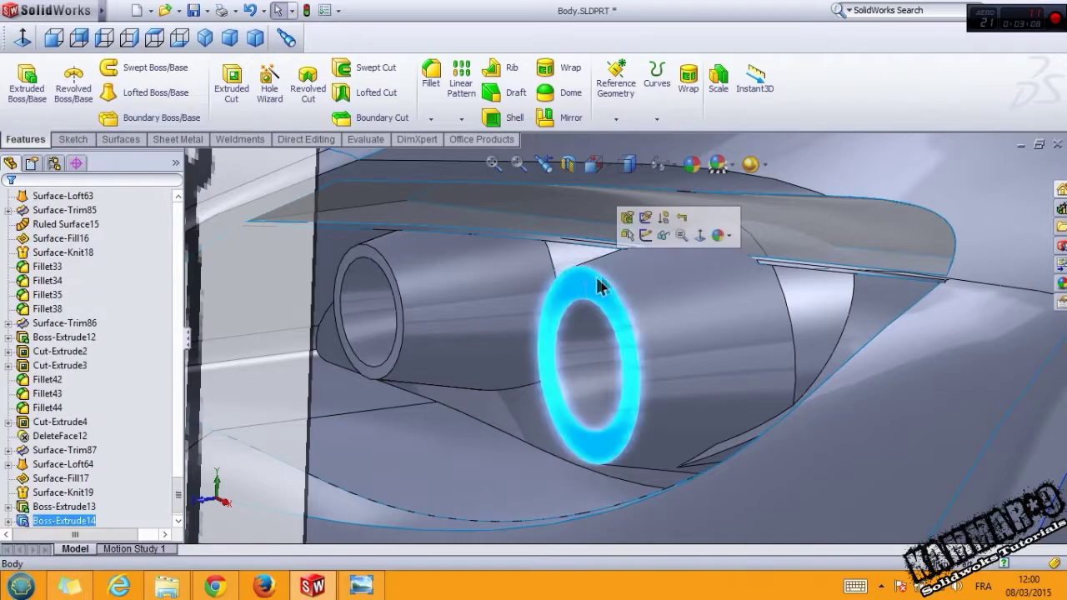
{"action": "left_click", "coordinate": [641, 232]}
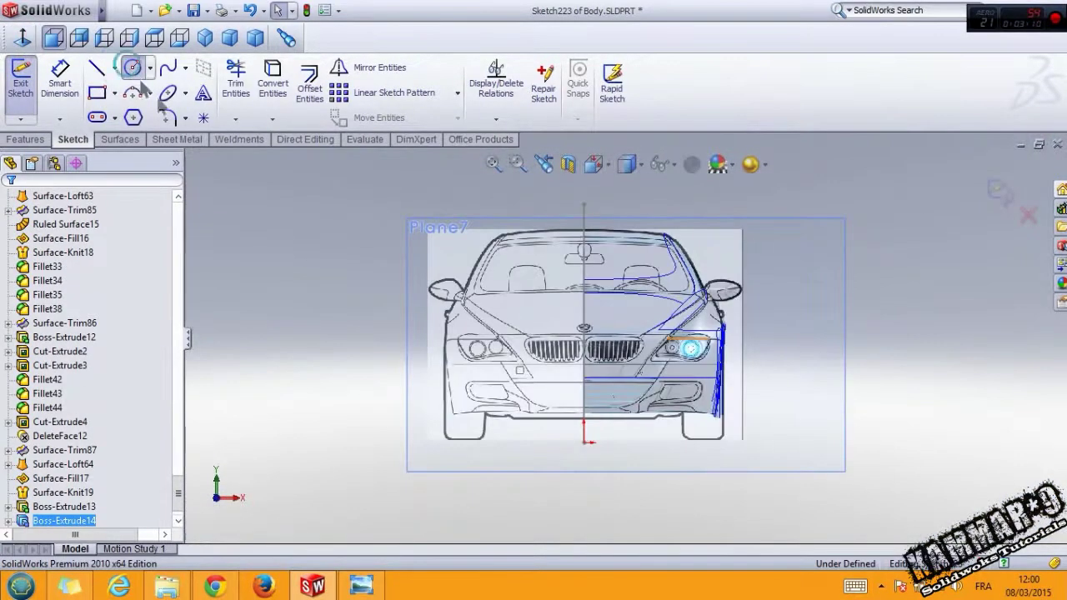
{"action": "left_click", "coordinate": [132, 67]}
{"action": "scroll", "coordinate": [688, 321], "scroll_direction": "down", "scroll_amount": 3}
{"action": "scroll", "coordinate": [673, 322], "scroll_direction": "down", "scroll_amount": 3}
{"action": "scroll", "coordinate": [664, 315], "scroll_direction": "down", "scroll_amount": 3}
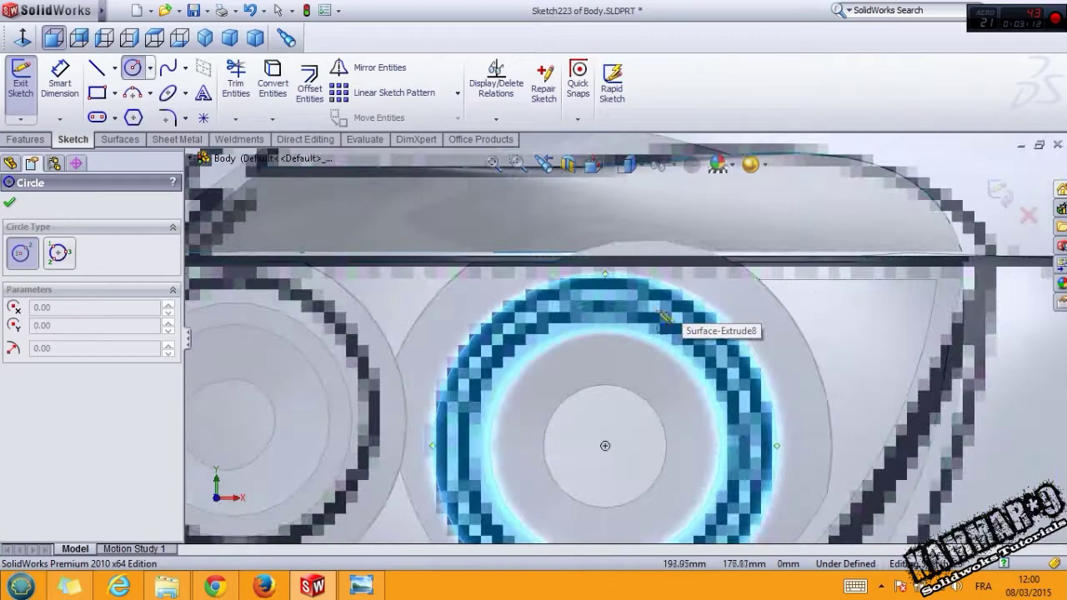
{"action": "left_click", "coordinate": [605, 265]}
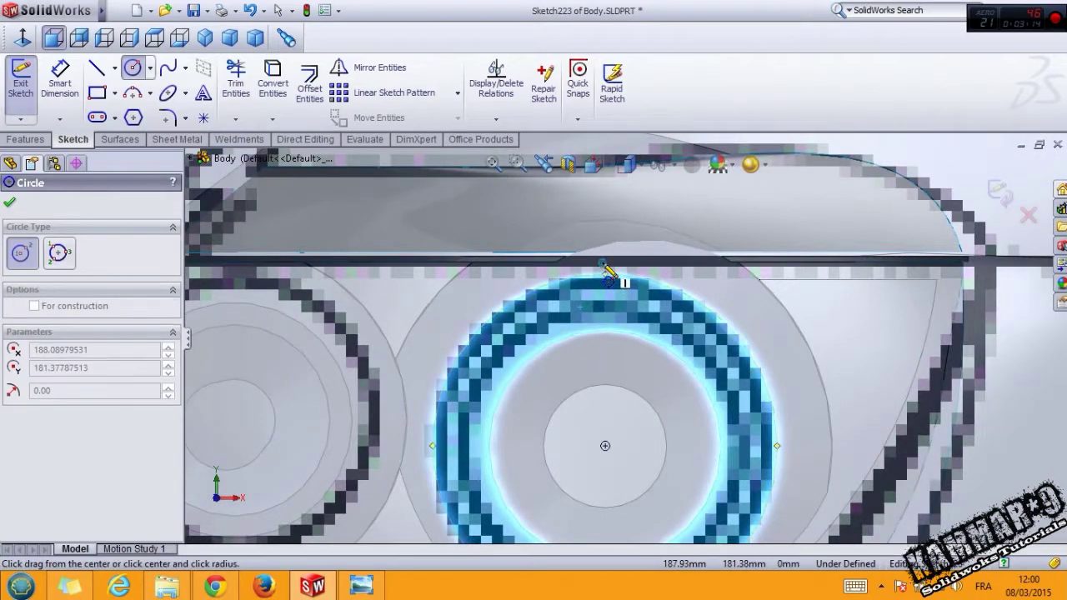
{"action": "left_click", "coordinate": [615, 318]}
Step: Circular-pattern the circle into five copies around the ring's circular edge
{"action": "left_click", "coordinate": [457, 93]}
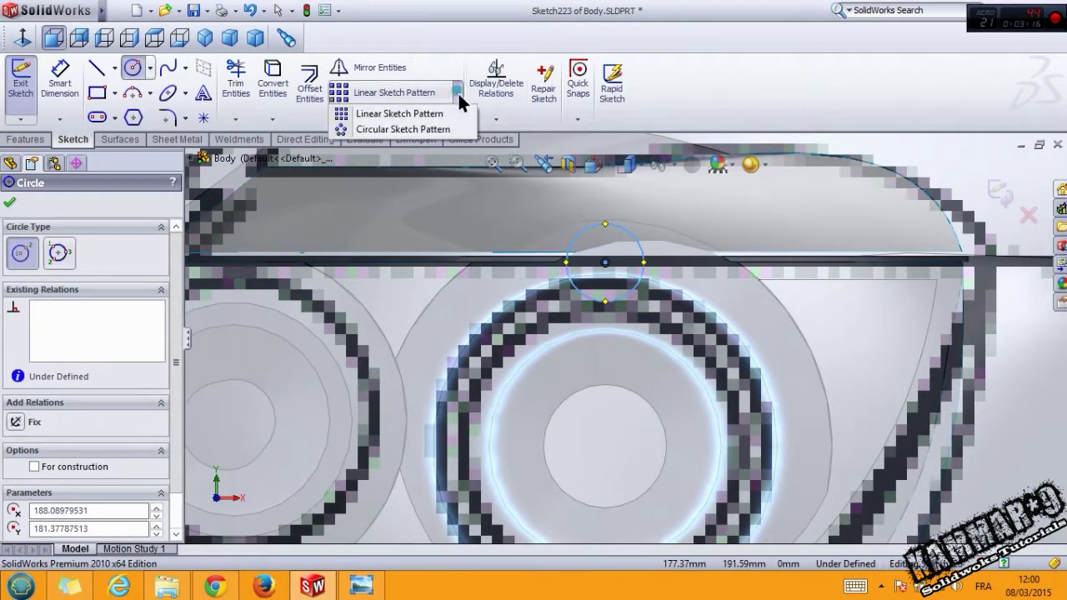
{"action": "left_click", "coordinate": [442, 127]}
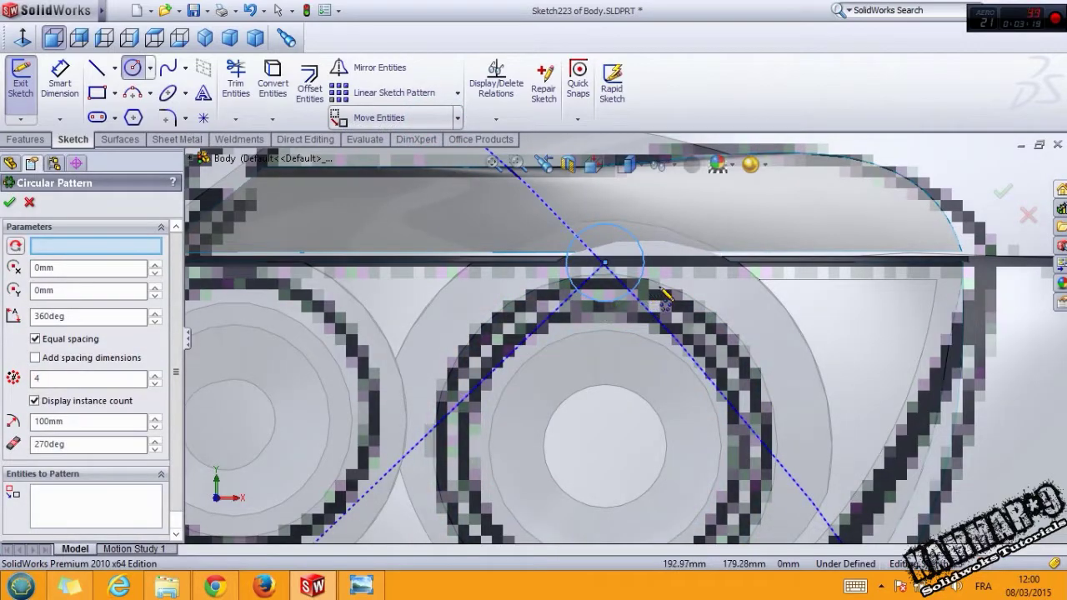
{"action": "left_click", "coordinate": [656, 304]}
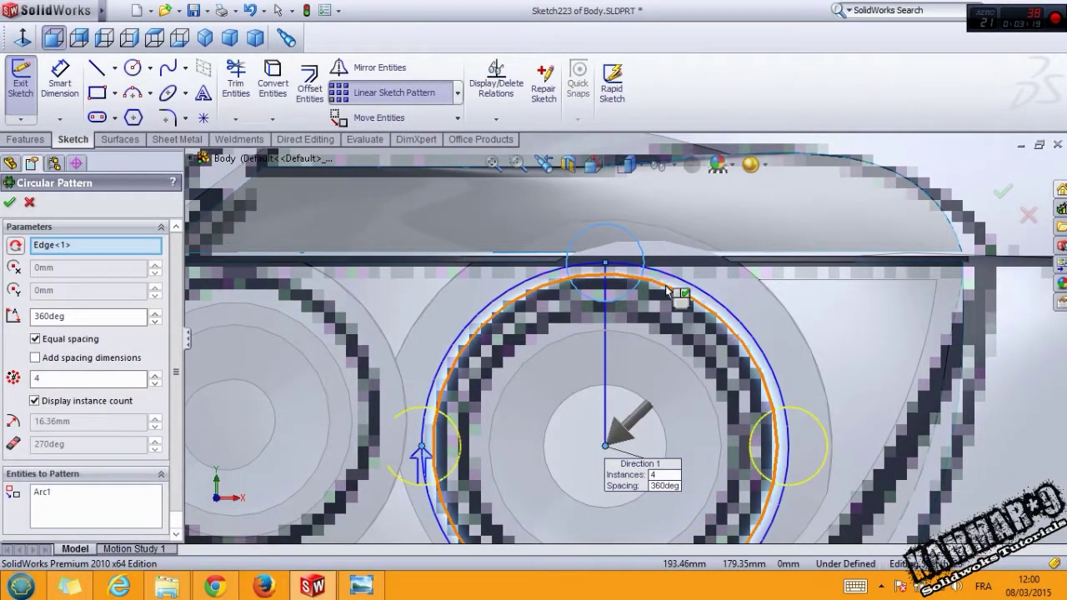
{"action": "left_click", "coordinate": [153, 376]}
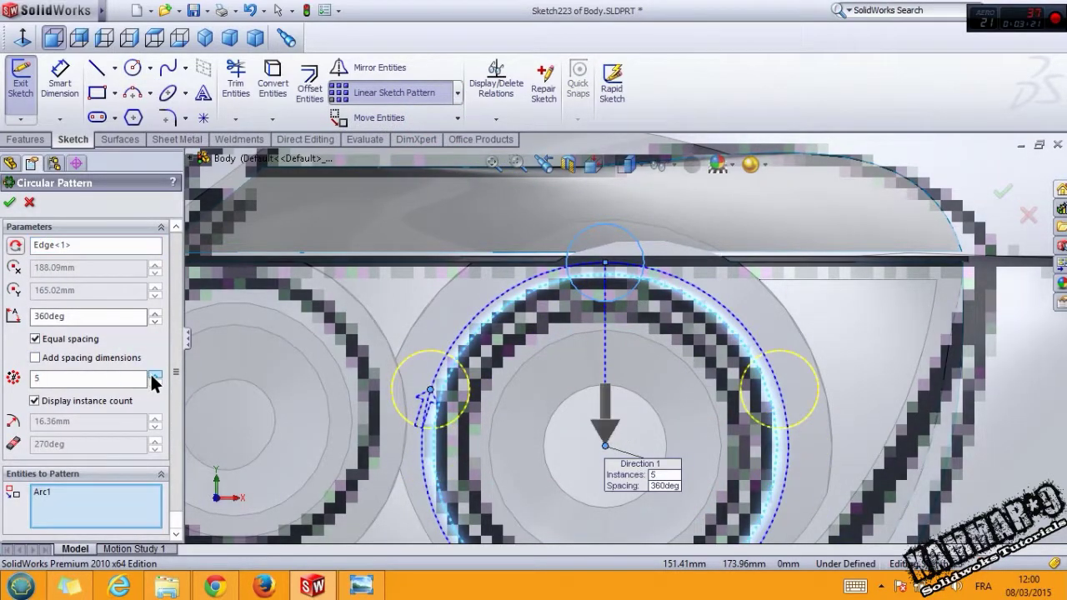
{"action": "left_click", "coordinate": [9, 203]}
{"action": "scroll", "coordinate": [615, 387], "scroll_direction": "up", "scroll_amount": 5}
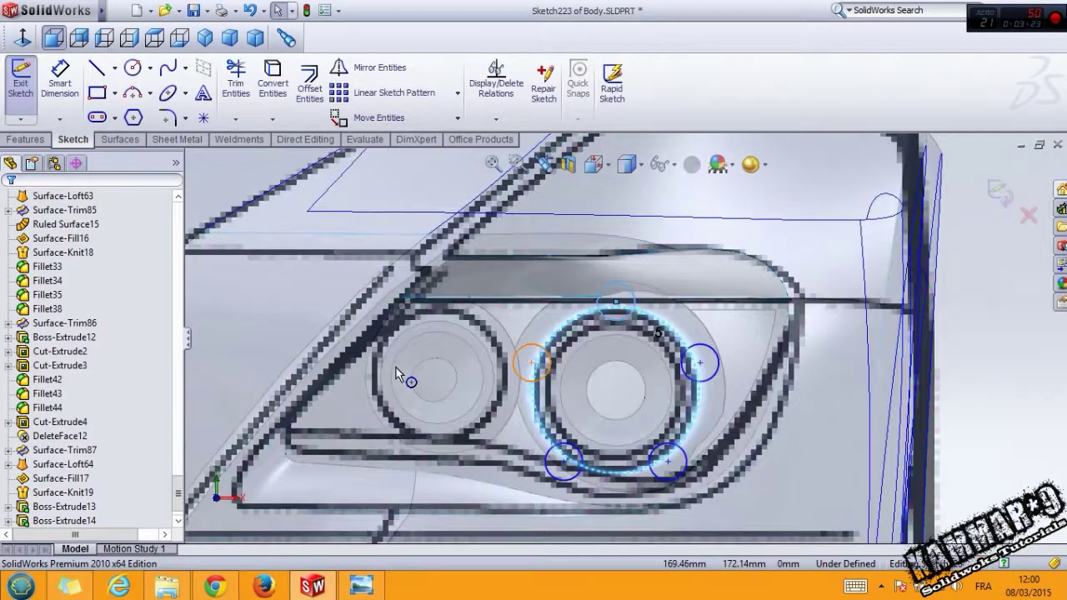
{"action": "left_click", "coordinate": [26, 140]}
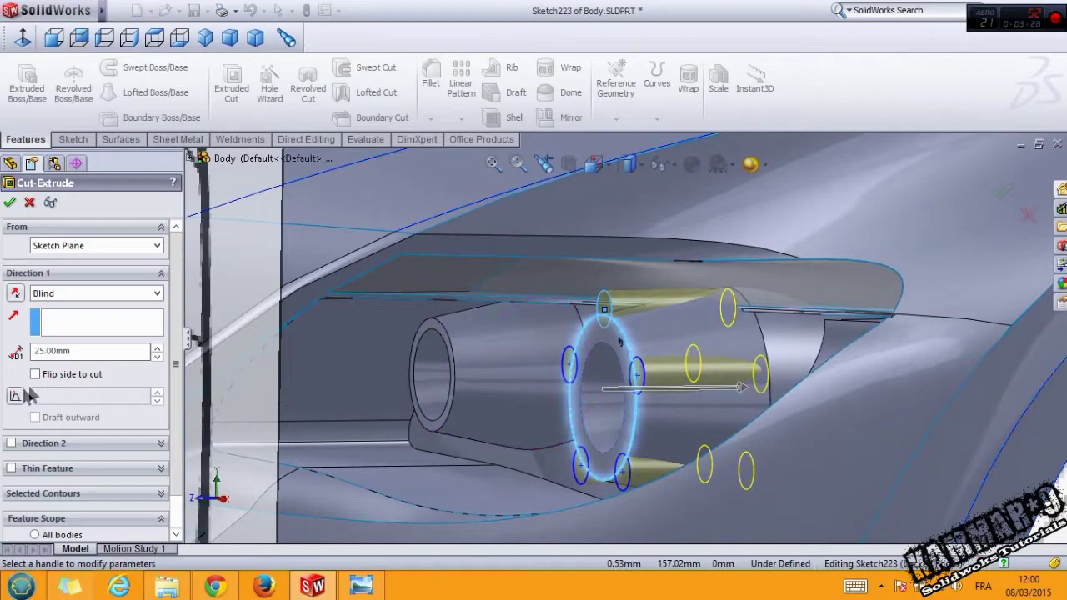
Step: Extruded Cut the five circles 25 mm with a 4° outward draft
{"action": "left_click", "coordinate": [14, 397]}
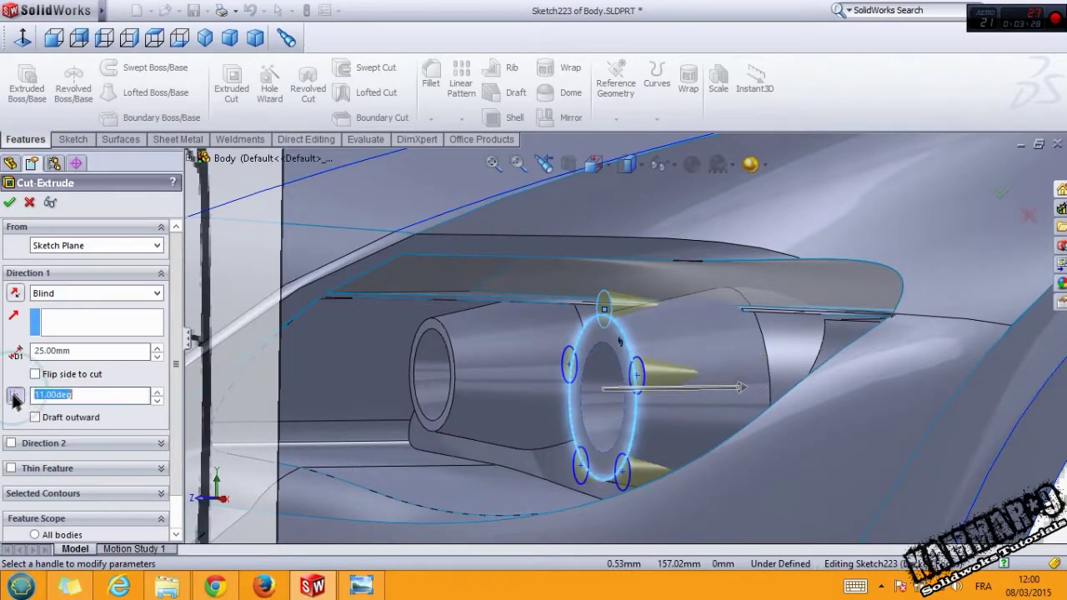
{"action": "left_click", "coordinate": [50, 415]}
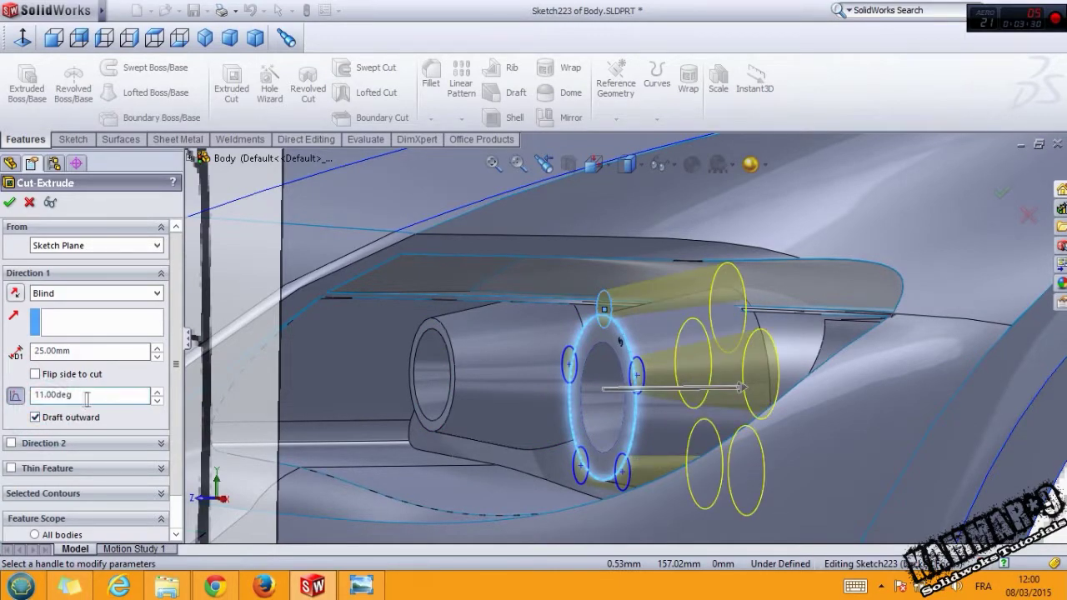
{"action": "type", "text": "4"}
{"action": "key", "text": "Return"}
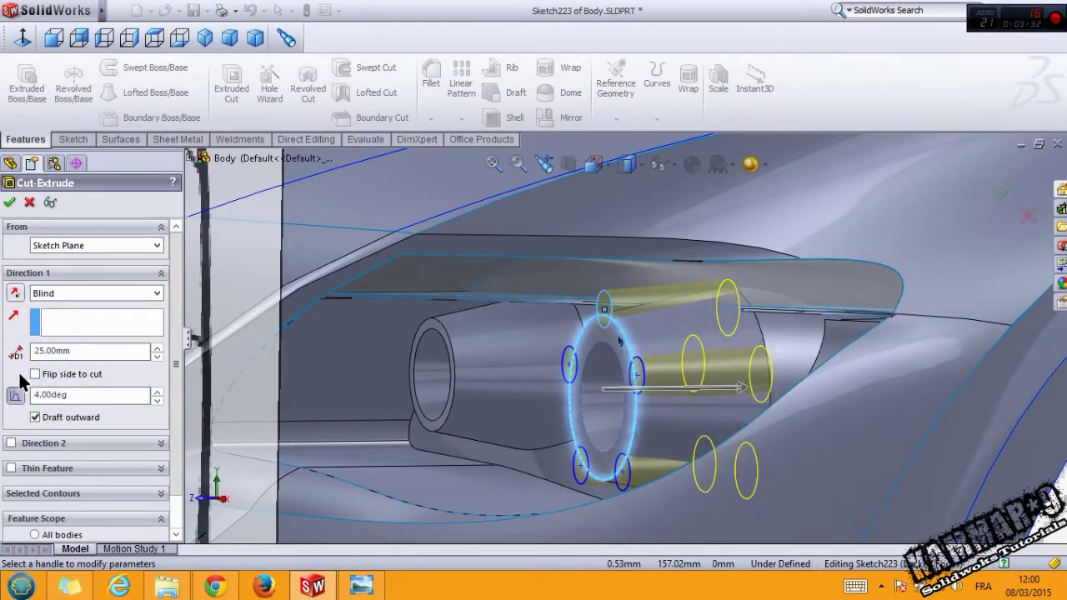
{"action": "key", "text": "Return"}
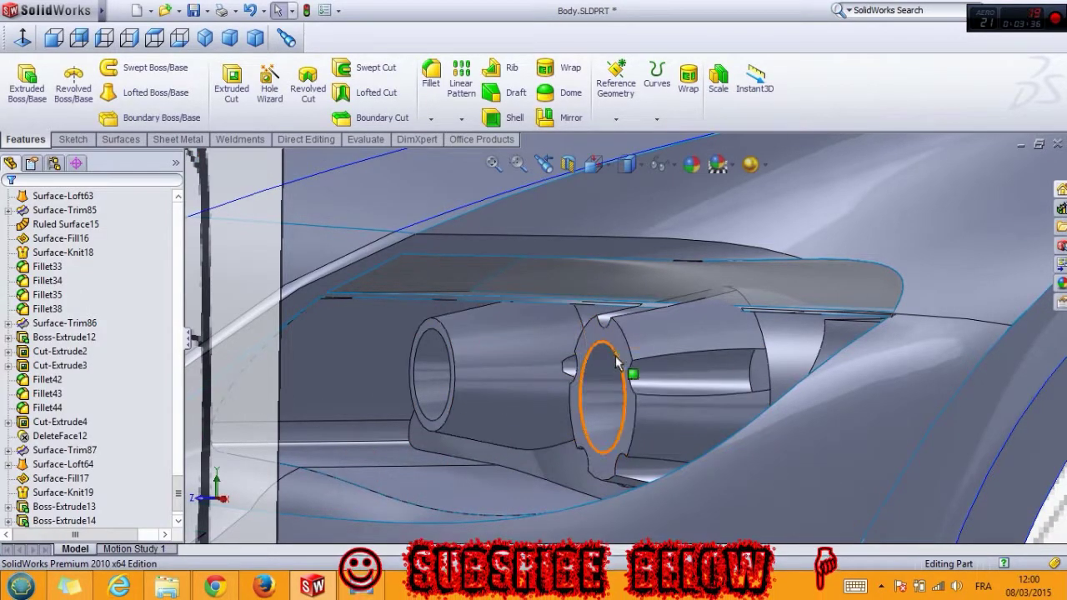
{"action": "mouse_move", "coordinate": [632, 373]}
{"action": "middle_mouse_down"}
{"action": "mouse_move", "coordinate": [583, 317]}
{"action": "mouse_move", "coordinate": [620, 396]}
{"action": "mouse_move", "coordinate": [476, 393]}
{"action": "middle_mouse_up"}
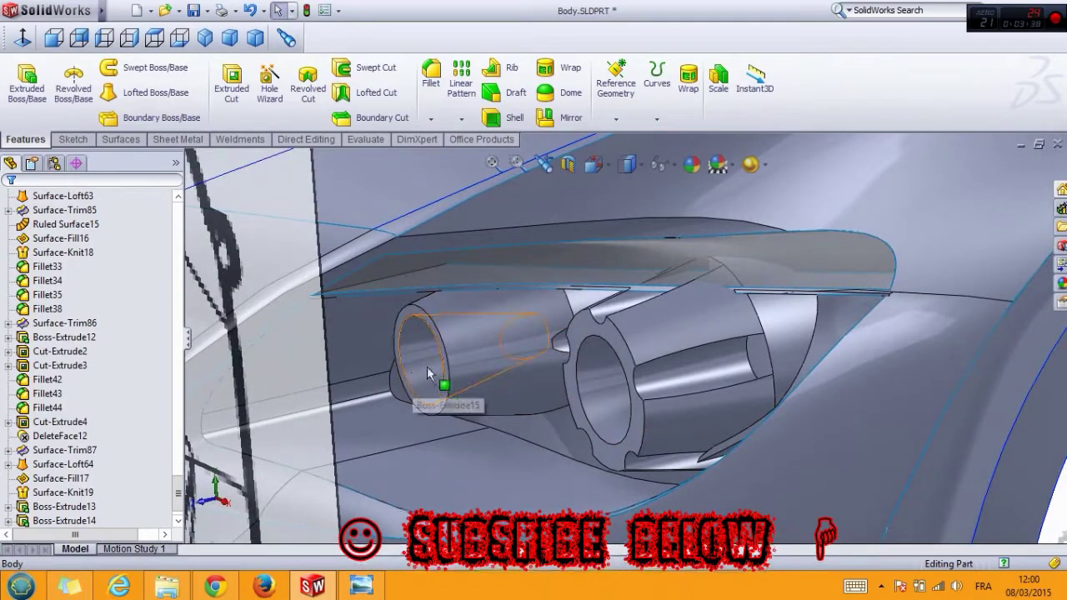
Step: Sketch a small circle on the second projector ring's front face
{"action": "scroll", "coordinate": [461, 404], "scroll_direction": "down", "scroll_amount": 3}
{"action": "left_click", "coordinate": [460, 404]}
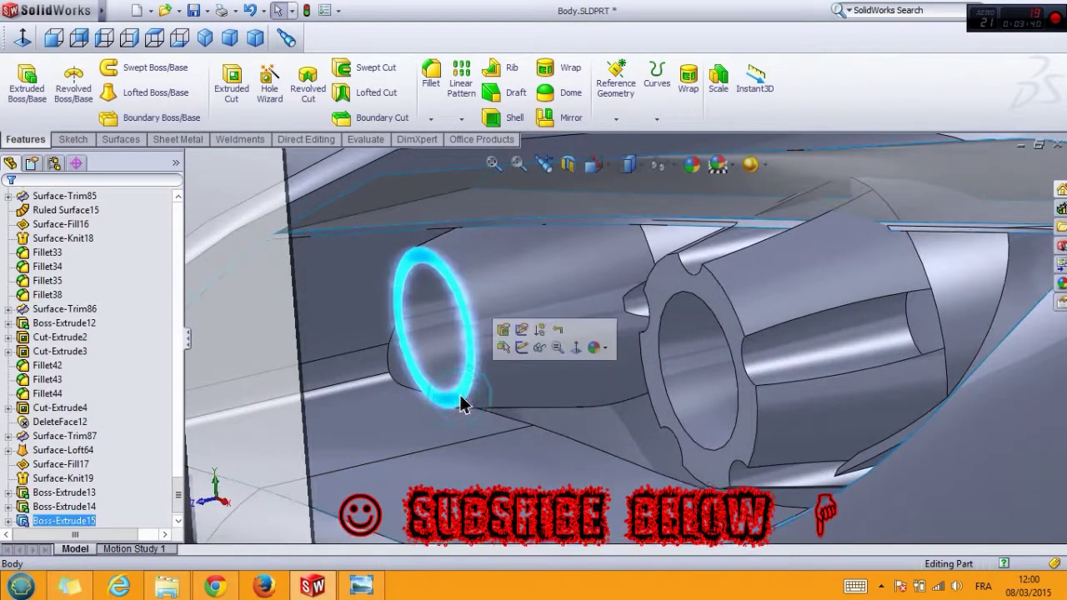
{"action": "left_click", "coordinate": [523, 357]}
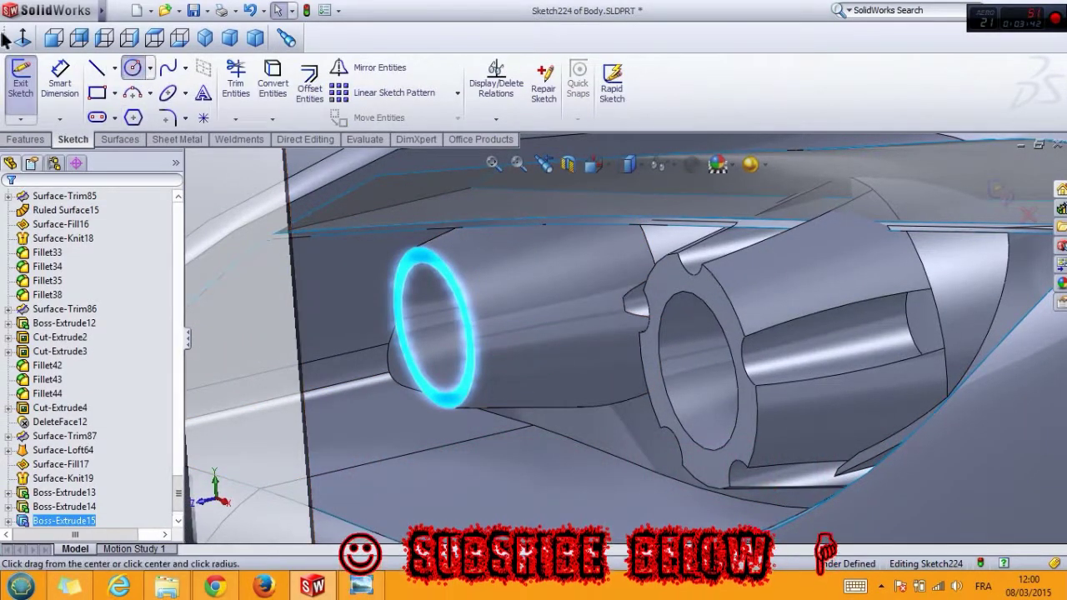
{"action": "left_click", "coordinate": [133, 67]}
{"action": "scroll", "coordinate": [767, 381], "scroll_direction": "down", "scroll_amount": 3}
{"action": "scroll", "coordinate": [767, 379], "scroll_direction": "down", "scroll_amount": 3}
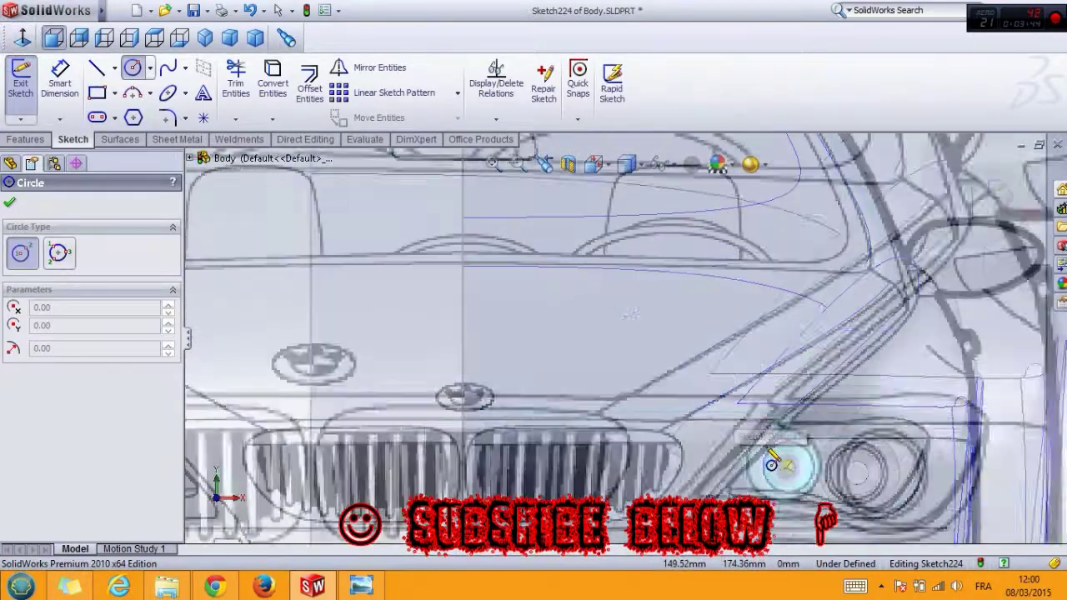
{"action": "scroll", "coordinate": [754, 371], "scroll_direction": "down", "scroll_amount": 3}
{"action": "scroll", "coordinate": [740, 363], "scroll_direction": "down", "scroll_amount": 3}
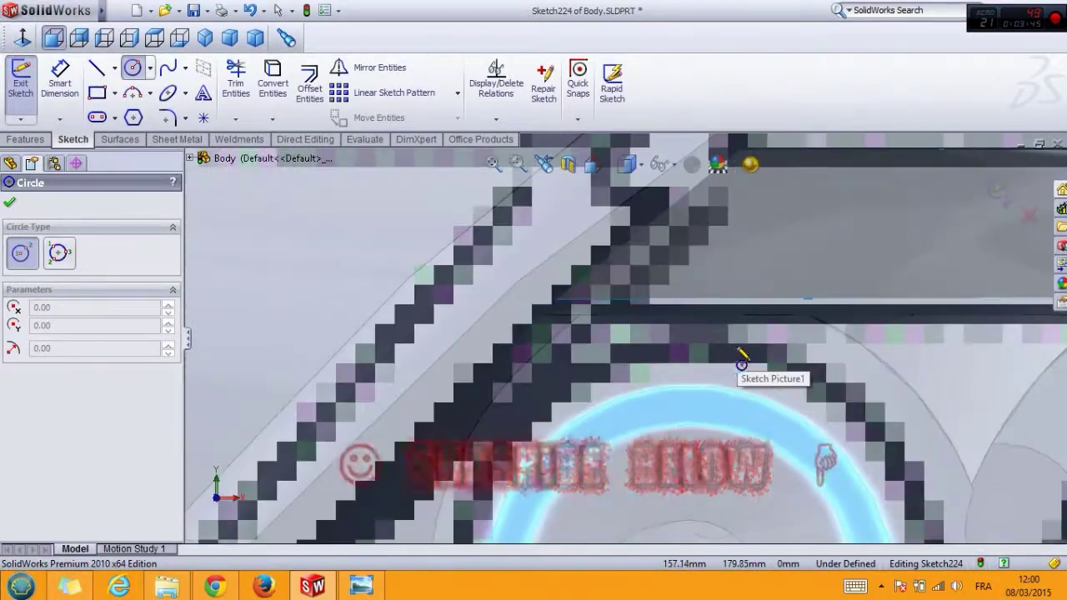
{"action": "left_click", "coordinate": [689, 377]}
{"action": "left_click", "coordinate": [695, 396]}
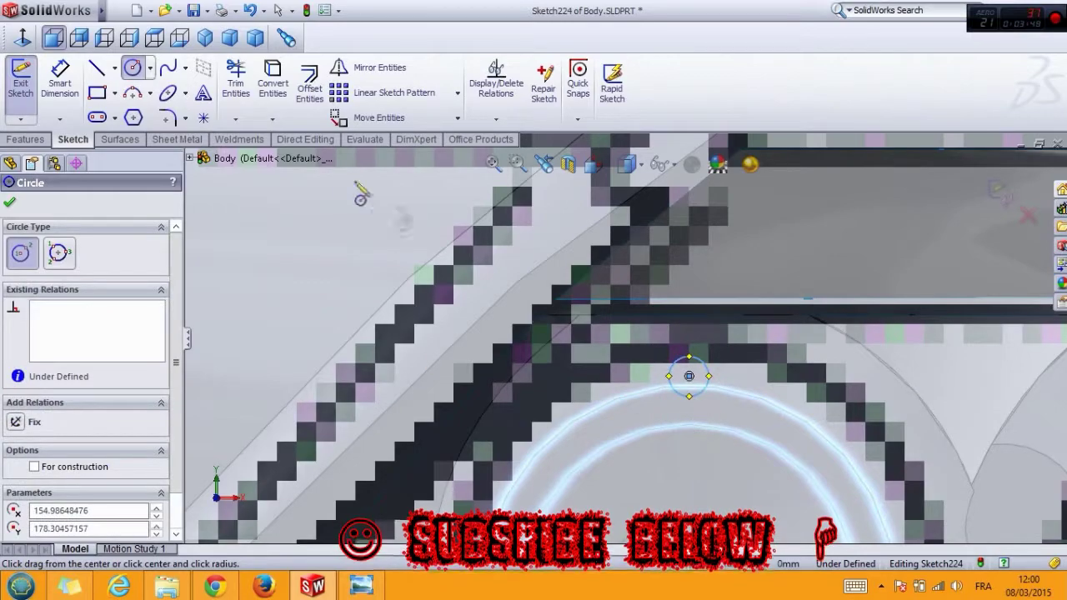
Step: Circular-pattern the circle five times evenly around the ring edge
{"action": "left_click", "coordinate": [457, 93]}
{"action": "left_click", "coordinate": [440, 131]}
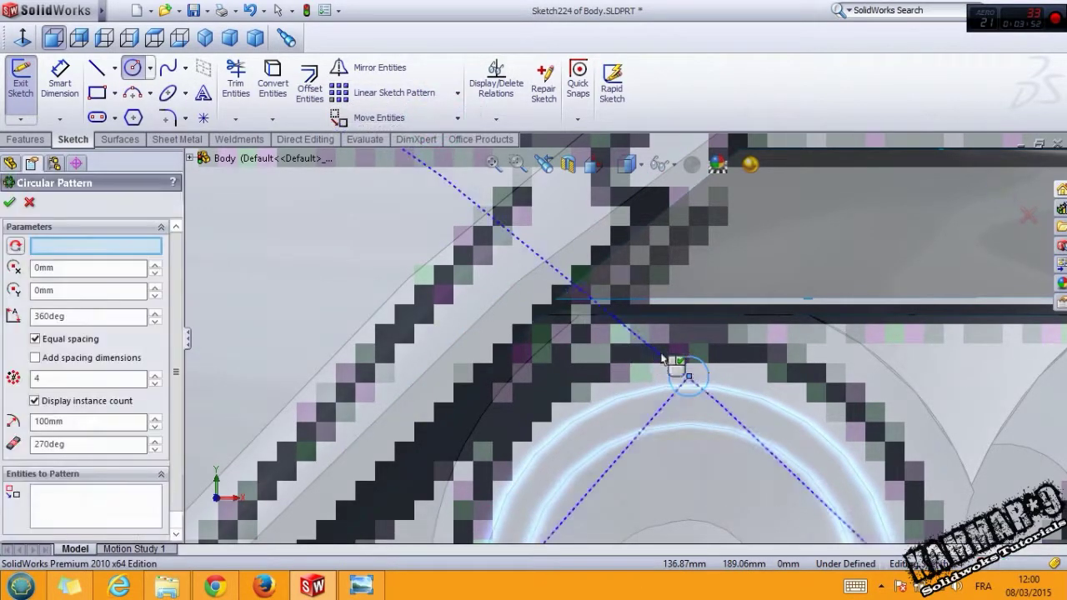
{"action": "left_click", "coordinate": [733, 398]}
{"action": "scroll", "coordinate": [691, 452], "scroll_direction": "up", "scroll_amount": 2}
{"action": "scroll", "coordinate": [667, 434], "scroll_direction": "down", "scroll_amount": 1}
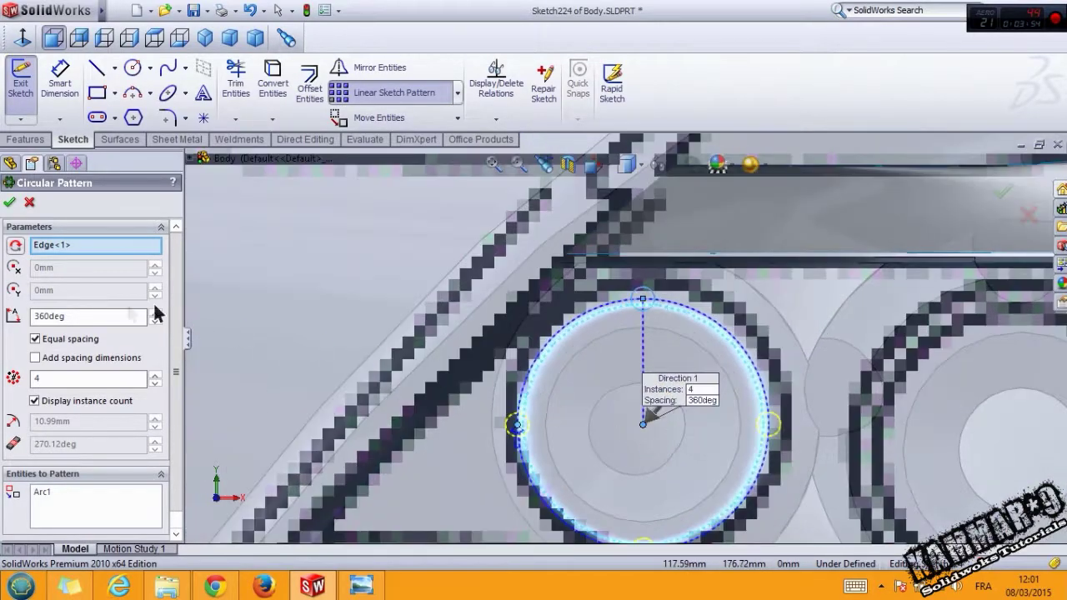
{"action": "left_click", "coordinate": [155, 374]}
{"action": "left_click", "coordinate": [9, 202]}
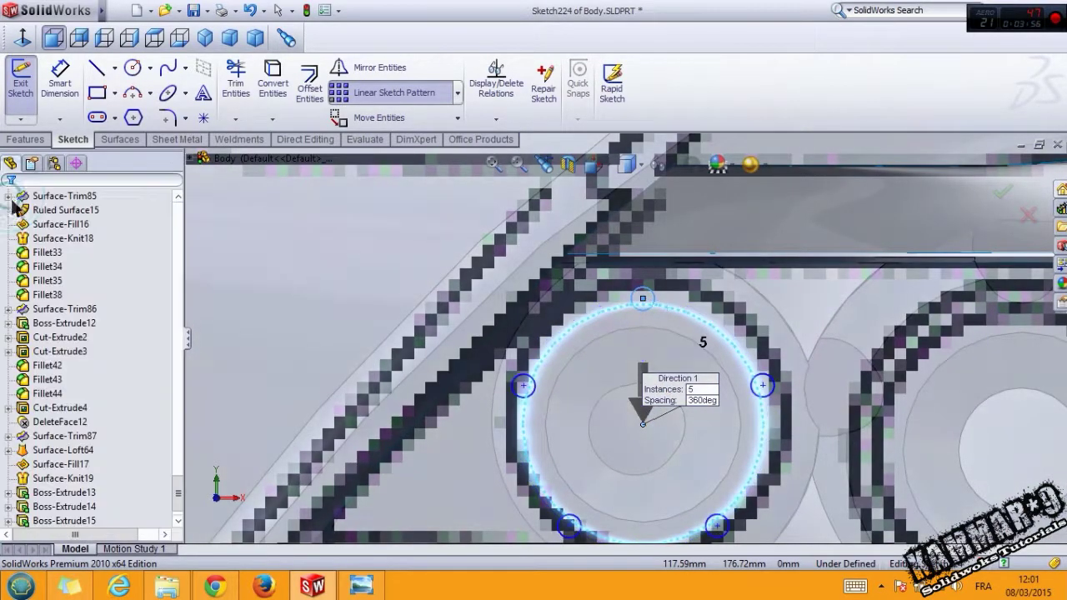
{"action": "mouse_move", "coordinate": [608, 321]}
{"action": "middle_mouse_down"}
{"action": "mouse_move", "coordinate": [642, 348]}
{"action": "mouse_move", "coordinate": [478, 302]}
{"action": "middle_mouse_up"}
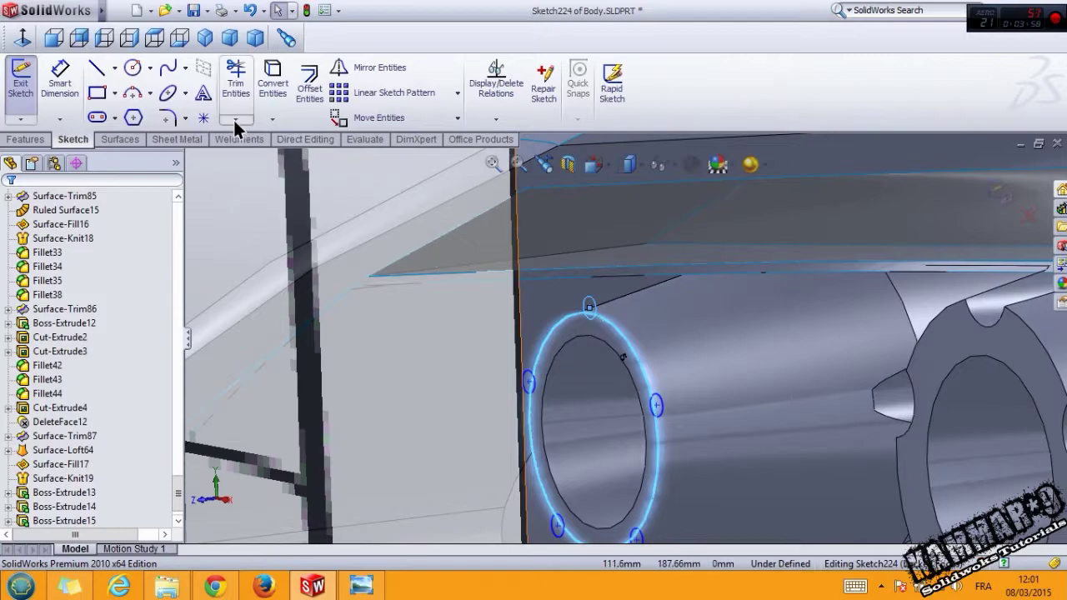
{"action": "left_click", "coordinate": [25, 140]}
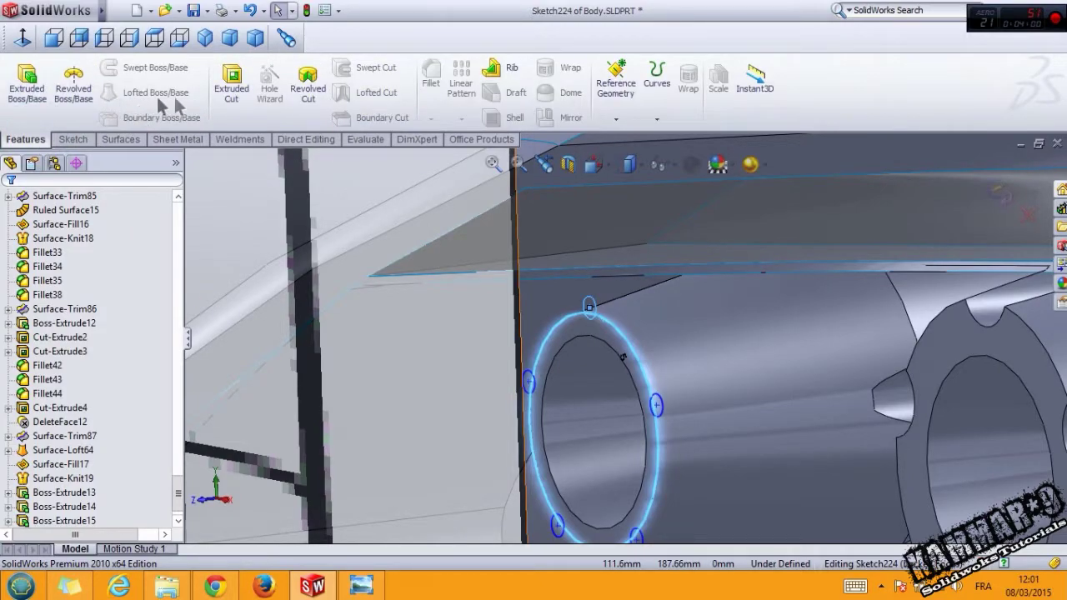
Step: Cut the five circles 25 mm deep with a 4° outward draft
{"action": "left_click", "coordinate": [230, 83]}
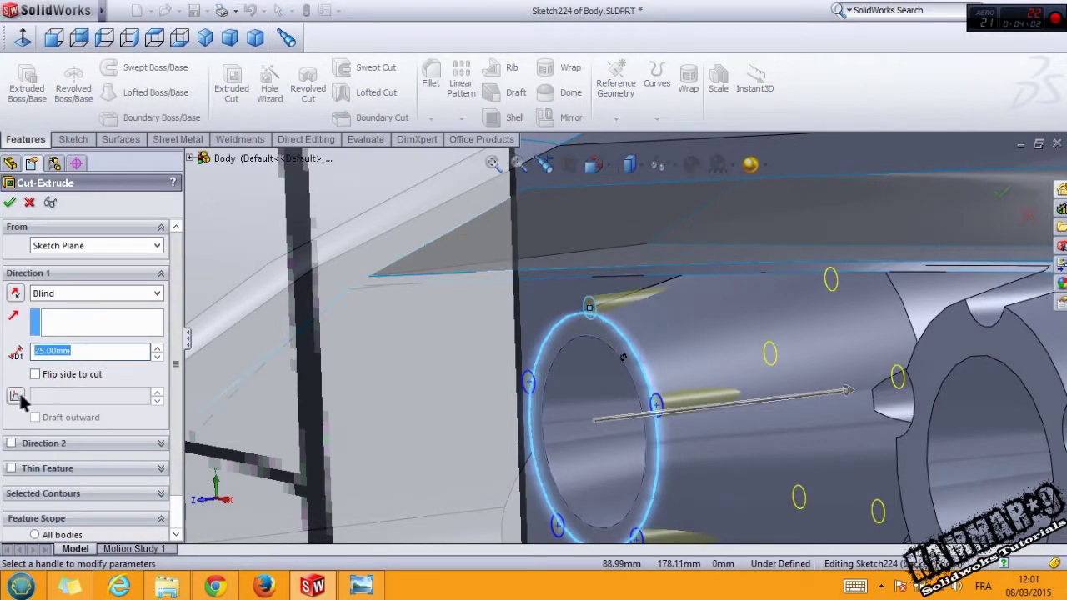
{"action": "left_click", "coordinate": [15, 396]}
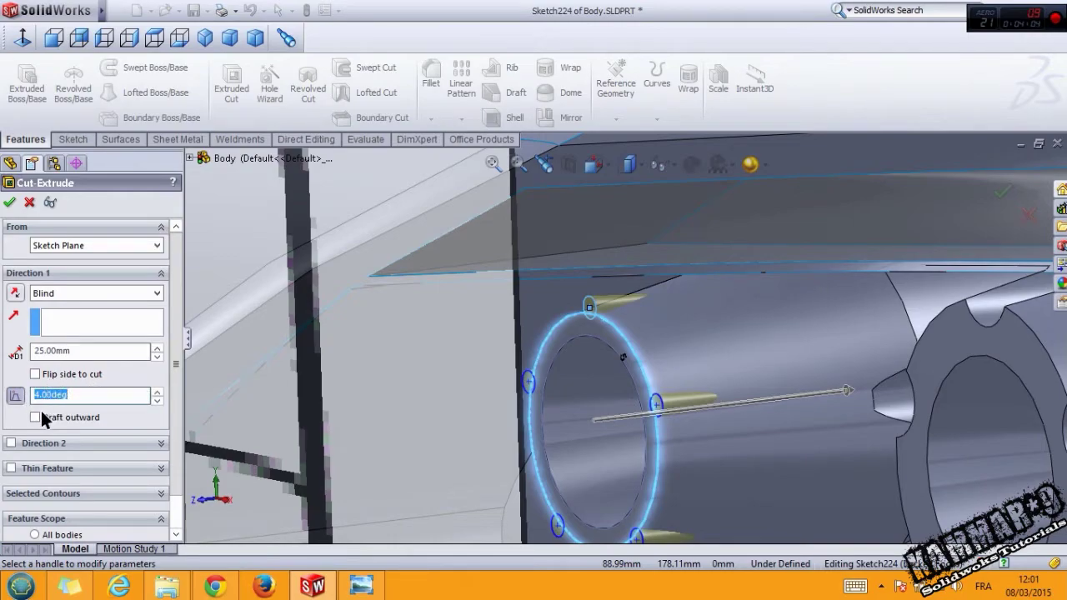
{"action": "left_click", "coordinate": [37, 414]}
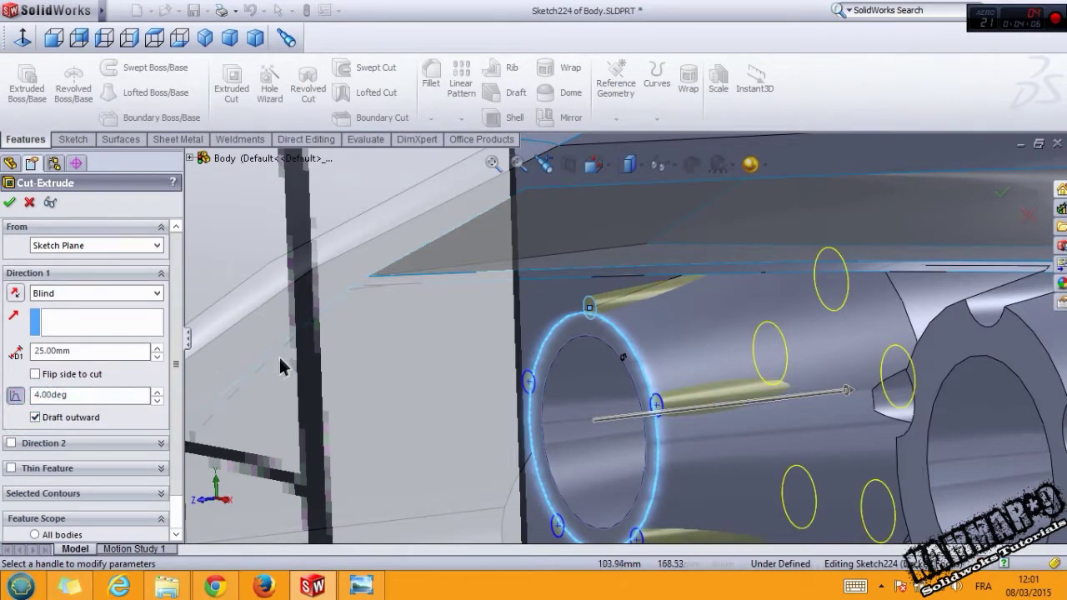
{"action": "left_click", "coordinate": [157, 356]}
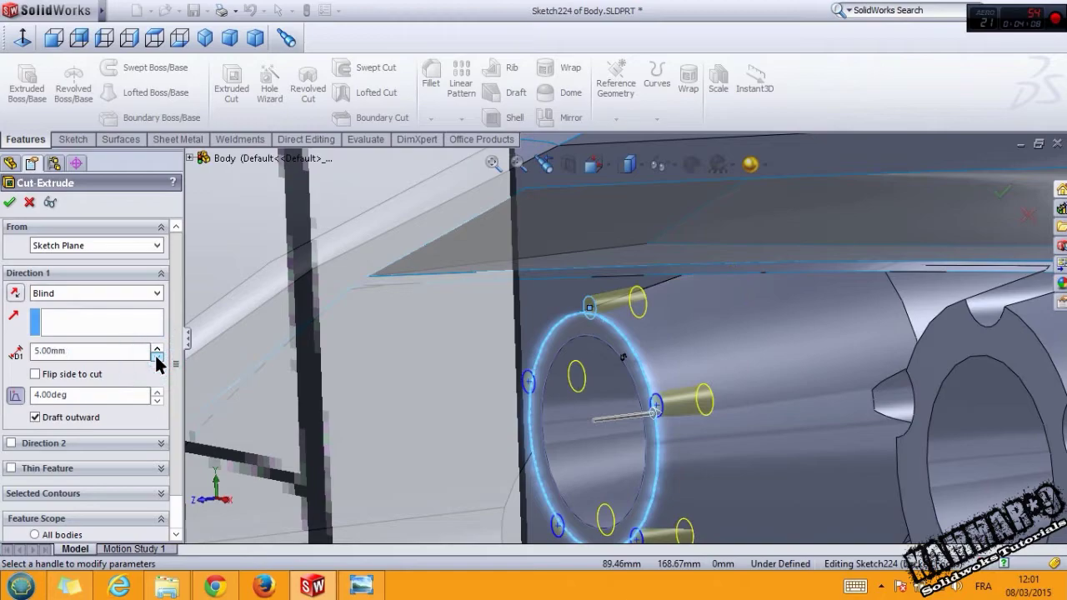
{"action": "left_click", "coordinate": [156, 346]}
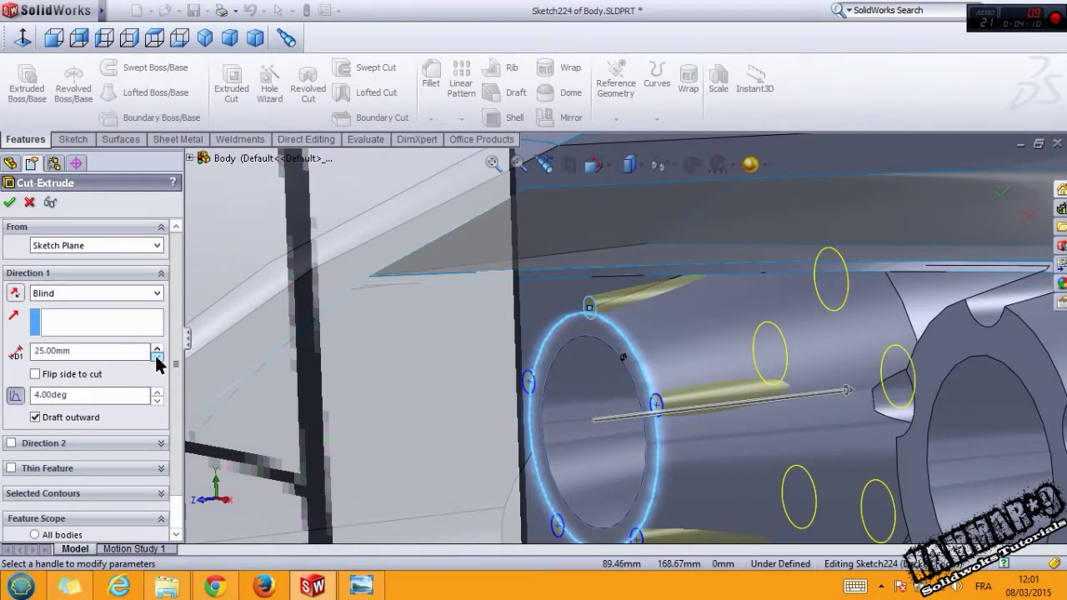
{"action": "left_click", "coordinate": [156, 356]}
{"action": "key", "text": "Return"}
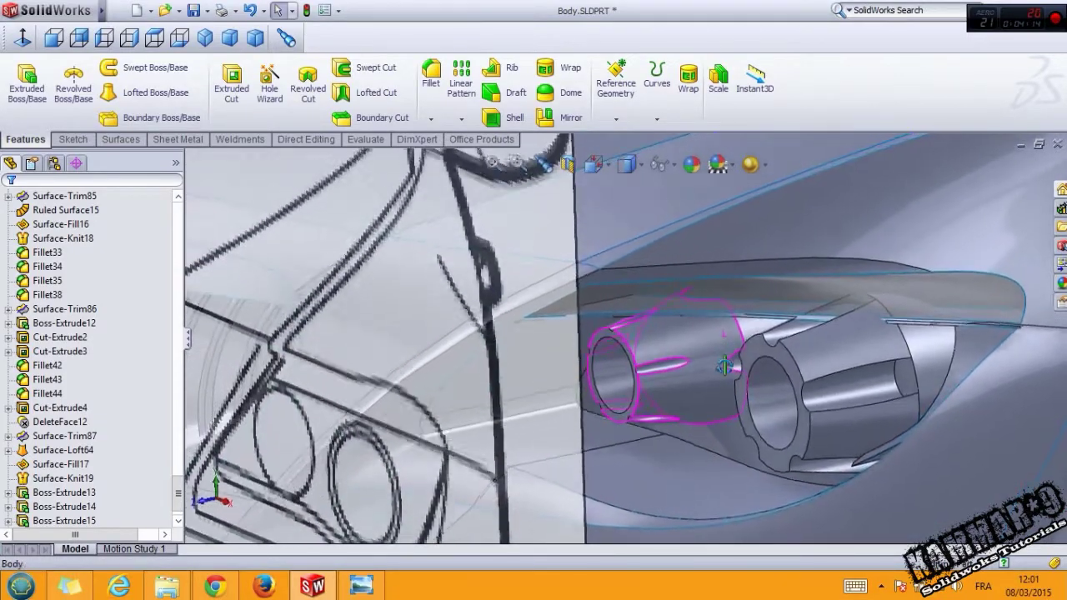
Step: Chamfer the rim edges of both projector cylinders at 1 mm by 45°
{"action": "middle_click_drag", "start_coordinate": [724, 337], "coordinate": [787, 373]}
{"action": "scroll", "coordinate": [788, 372], "scroll_direction": "down", "scroll_amount": 3}
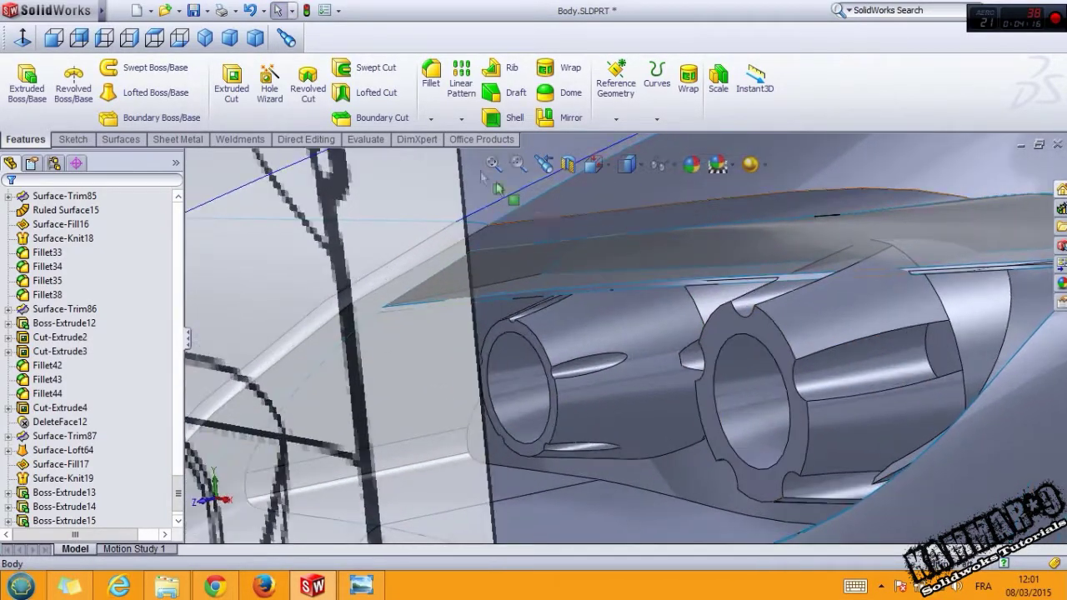
{"action": "left_click", "coordinate": [431, 120]}
{"action": "left_click", "coordinate": [463, 157]}
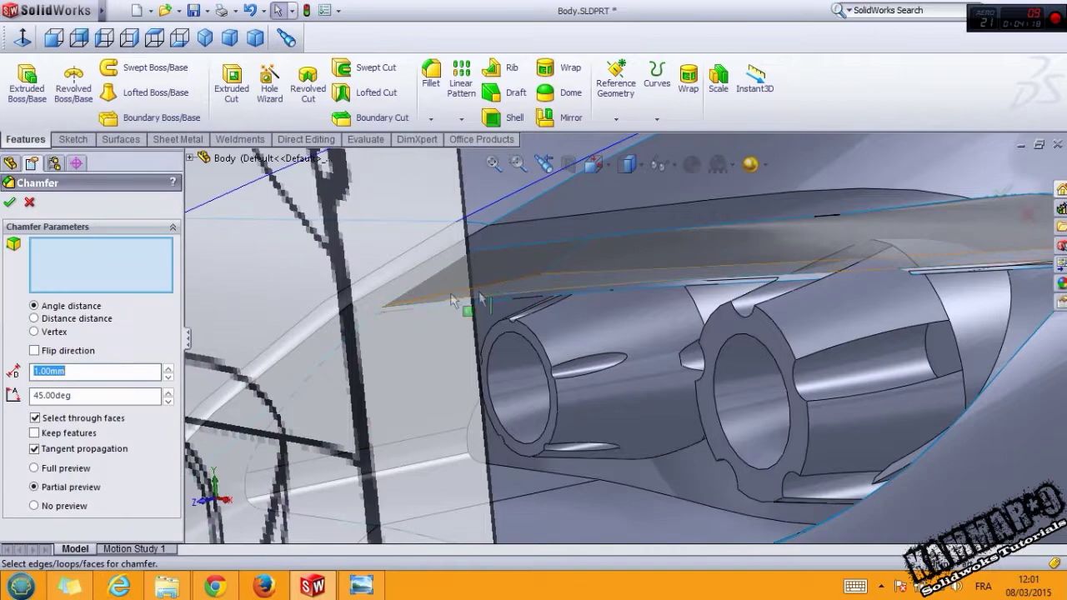
{"action": "left_click", "coordinate": [726, 353]}
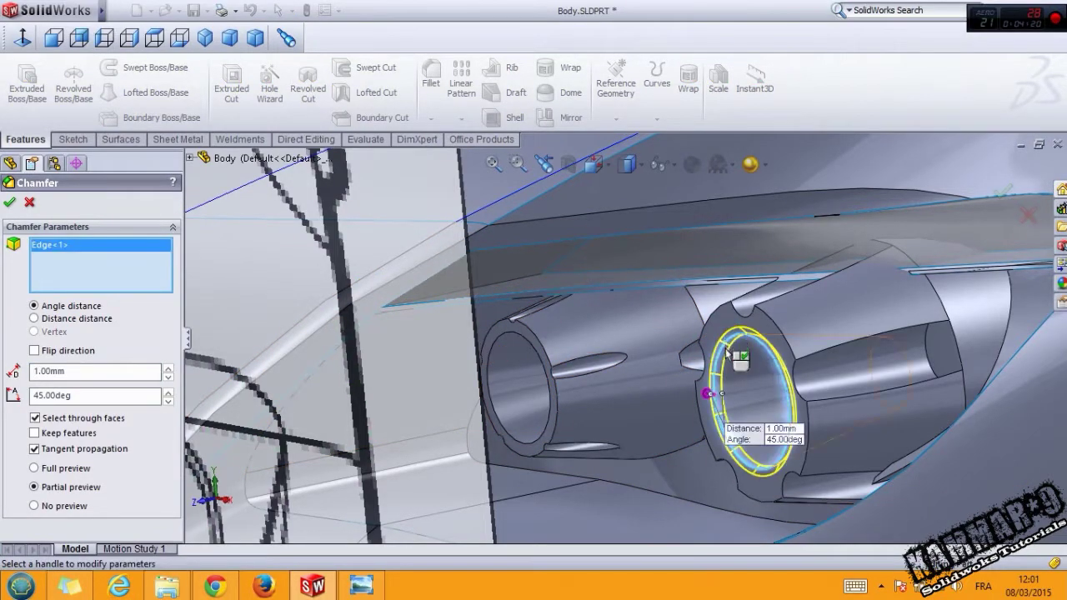
{"action": "left_click", "coordinate": [550, 419]}
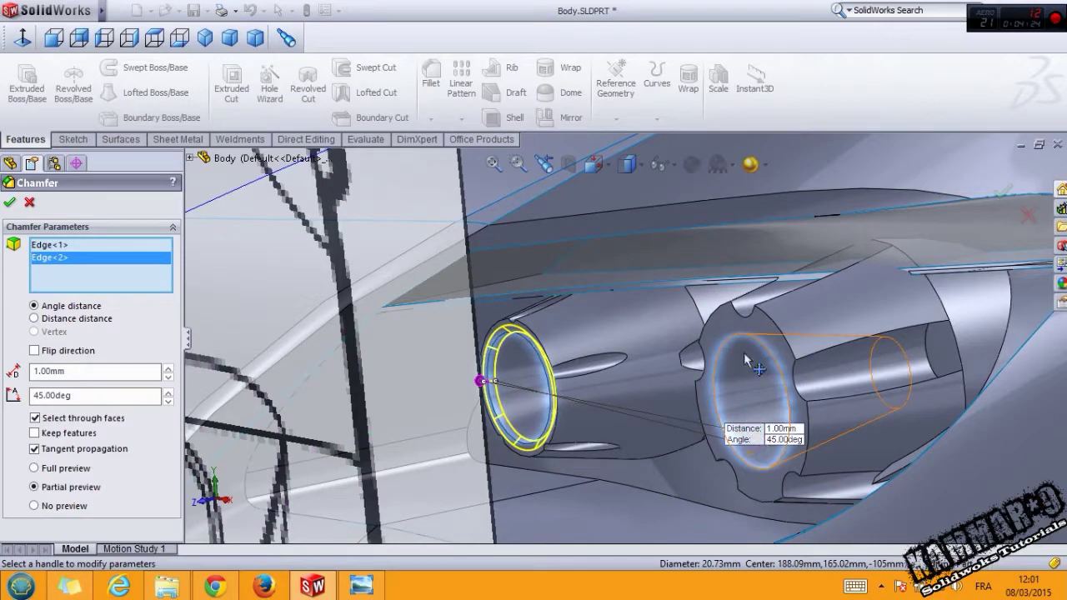
{"action": "key", "text": "Return"}
{"action": "mouse_move", "coordinate": [739, 441]}
{"action": "middle_mouse_down"}
{"action": "mouse_move", "coordinate": [669, 310]}
{"action": "mouse_move", "coordinate": [783, 391]}
{"action": "middle_mouse_up"}
Step: Sketch a circle around the hole on the swirl-shaped face
{"action": "left_click", "coordinate": [800, 396]}
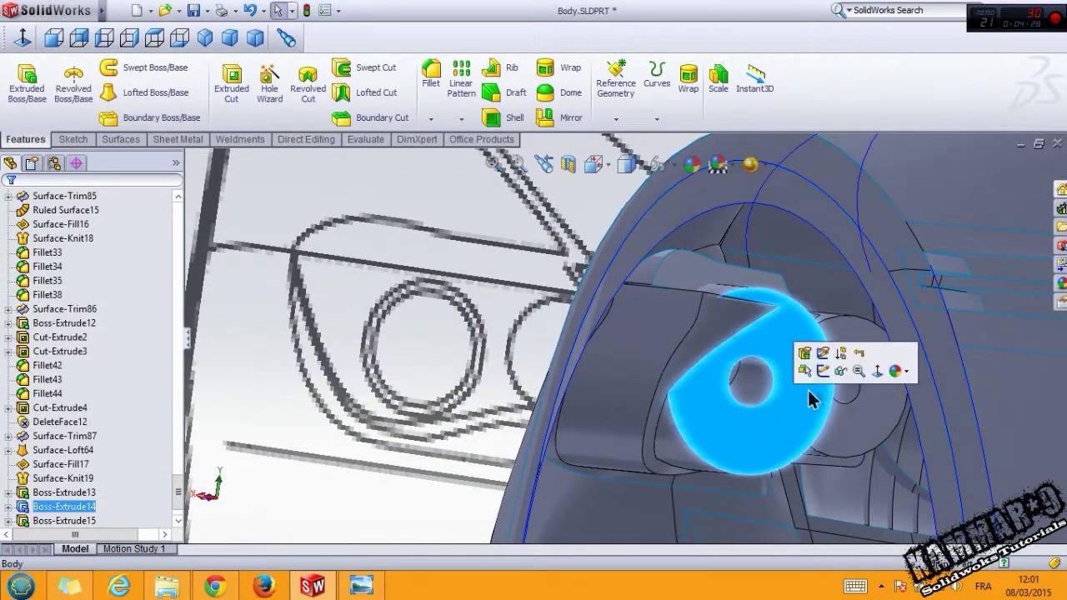
{"action": "left_click", "coordinate": [822, 371]}
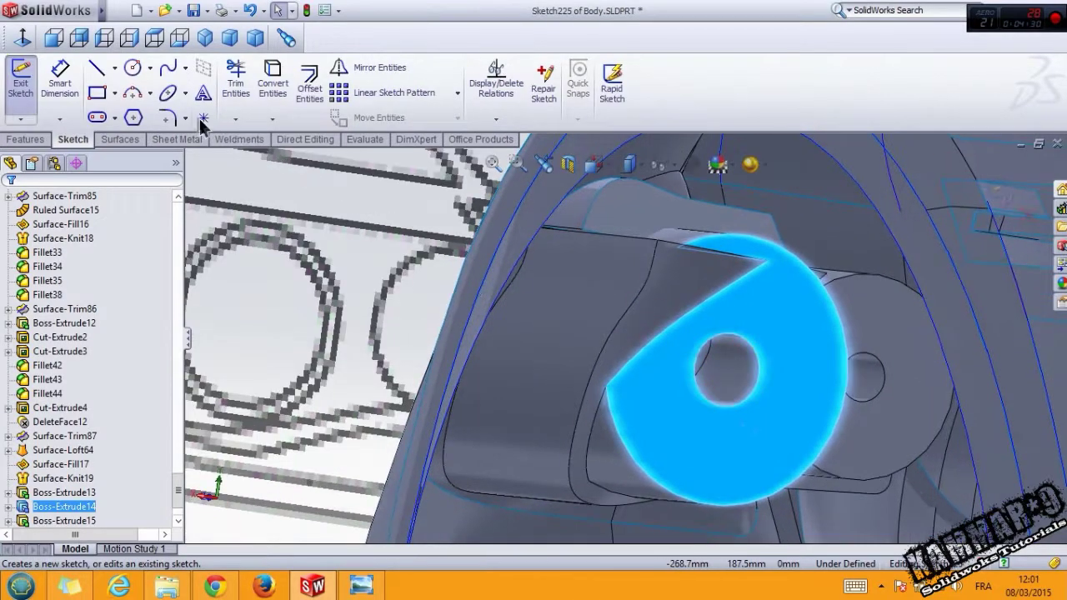
{"action": "left_click", "coordinate": [133, 69]}
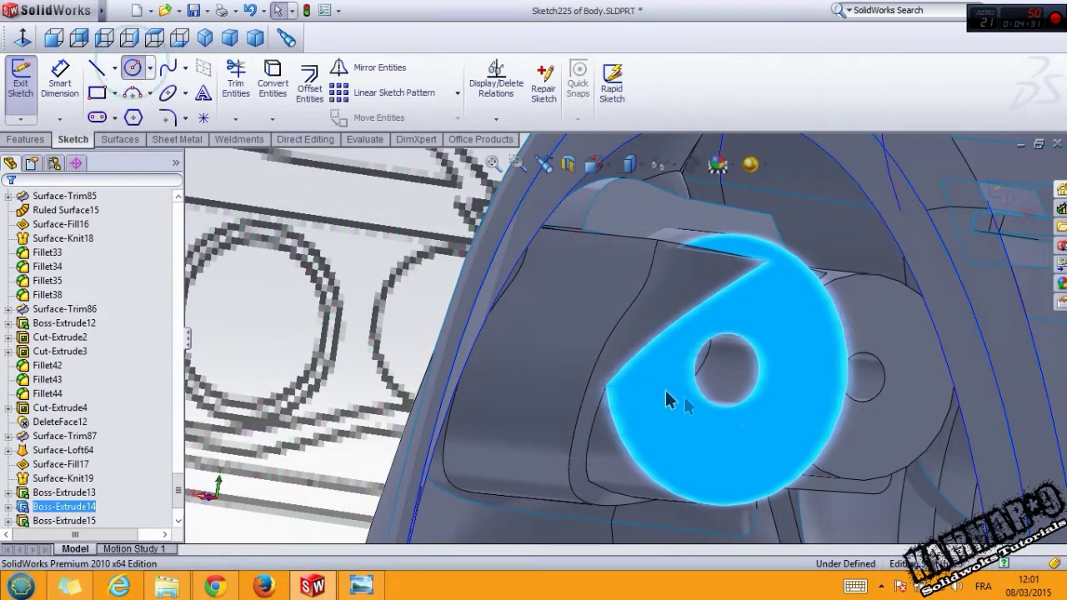
{"action": "left_click", "coordinate": [731, 384]}
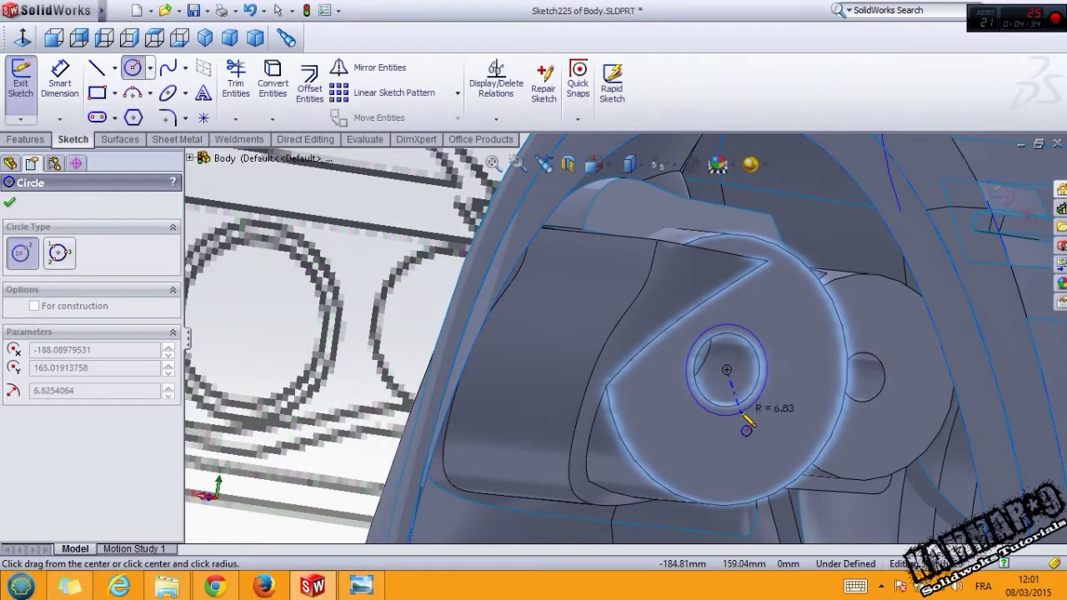
{"action": "left_click", "coordinate": [753, 424]}
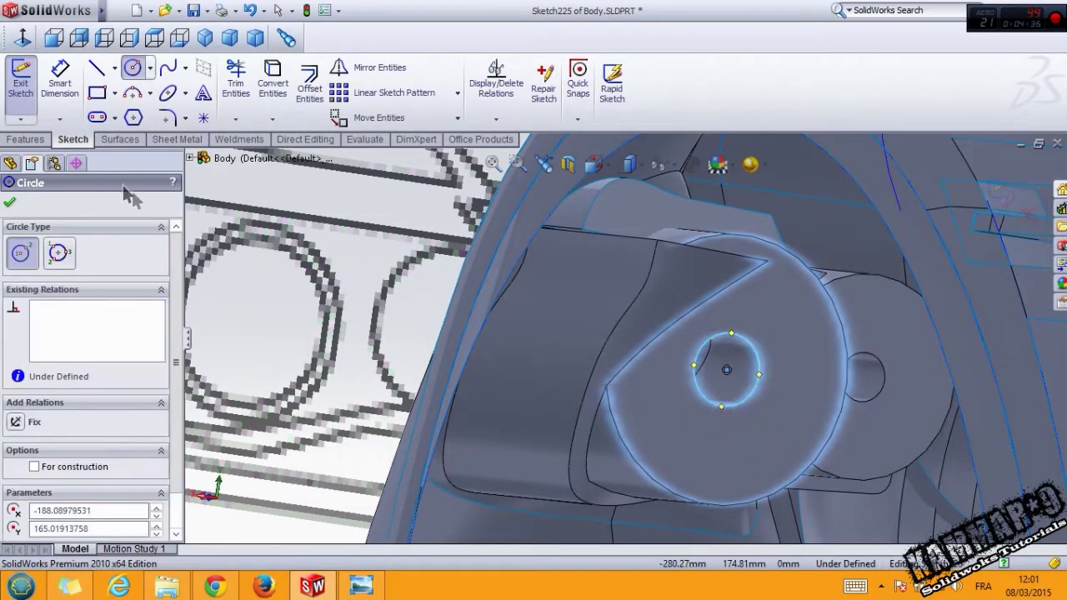
Step: Extrude the circle 25 mm as a separate, unmerged boss with no draft
{"action": "left_click", "coordinate": [25, 140]}
{"action": "left_click", "coordinate": [27, 84]}
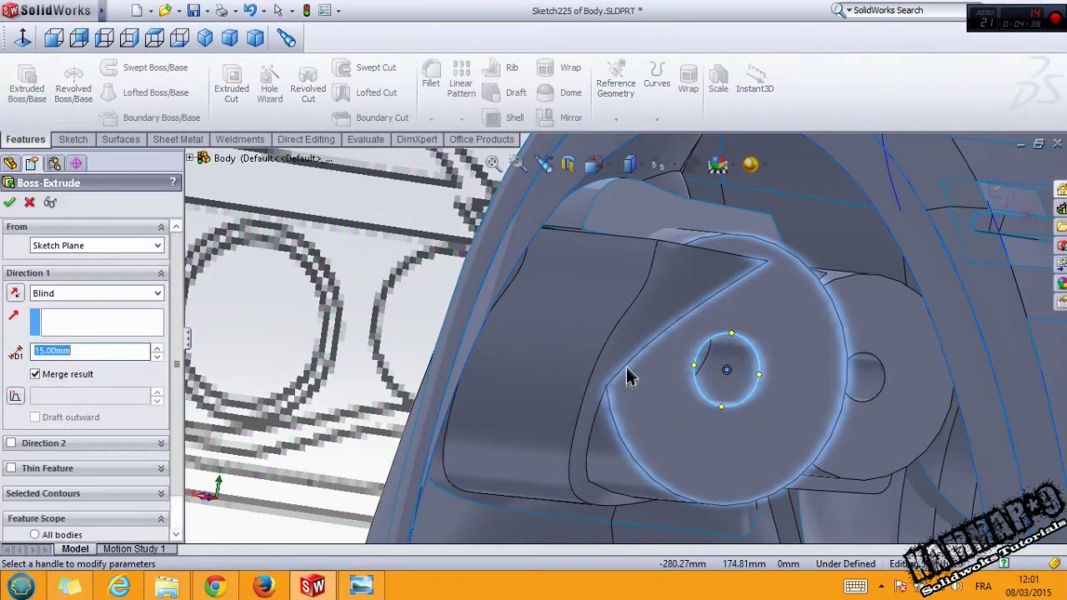
{"action": "left_click", "coordinate": [35, 375]}
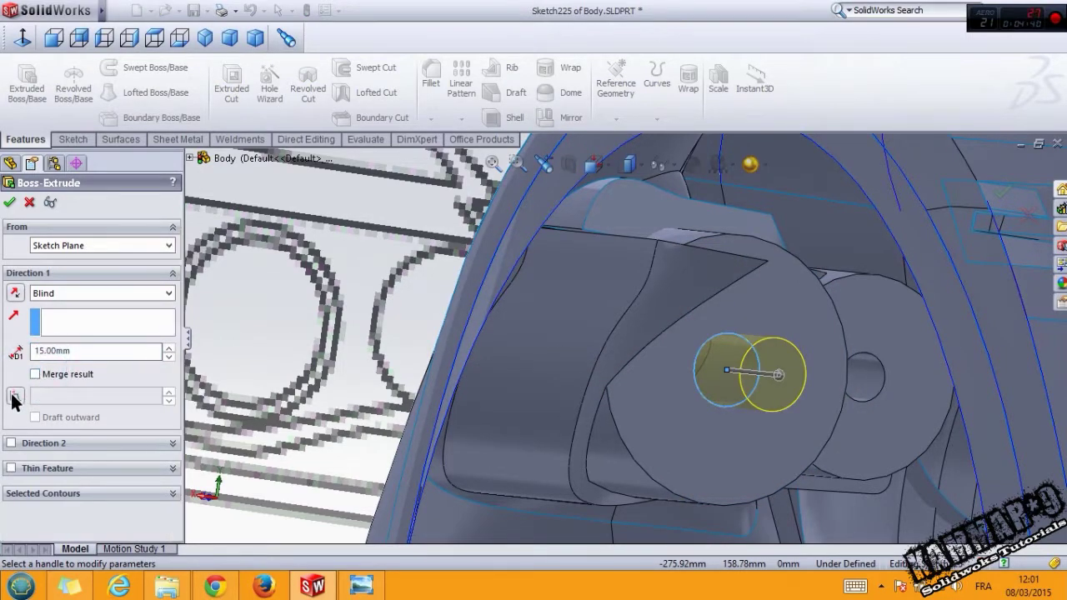
{"action": "left_click", "coordinate": [15, 396]}
{"action": "left_click", "coordinate": [13, 398]}
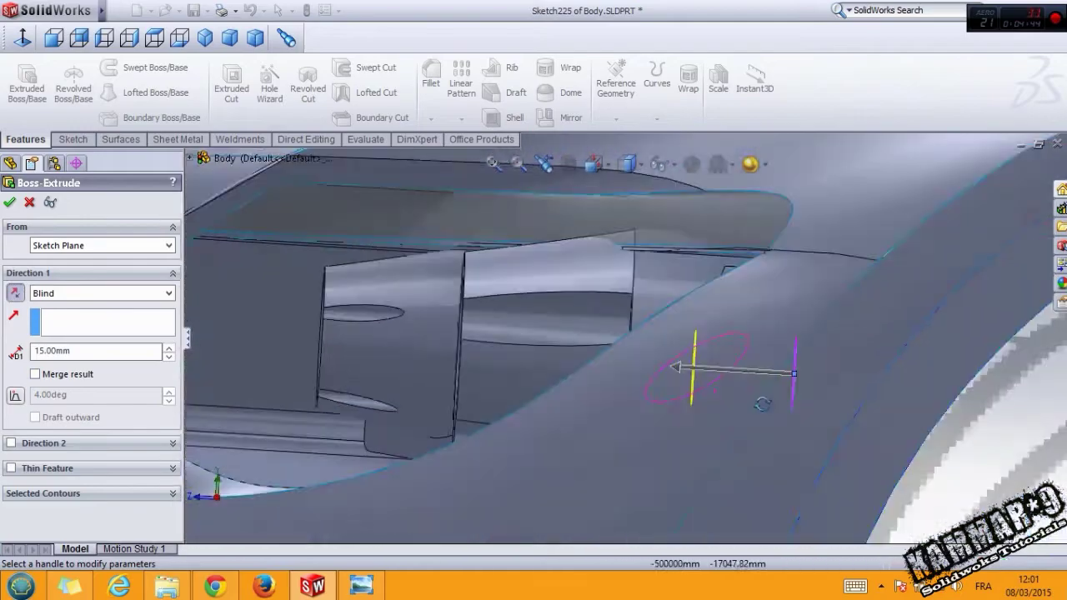
{"action": "middle_click_drag", "start_coordinate": [652, 390], "coordinate": [234, 421]}
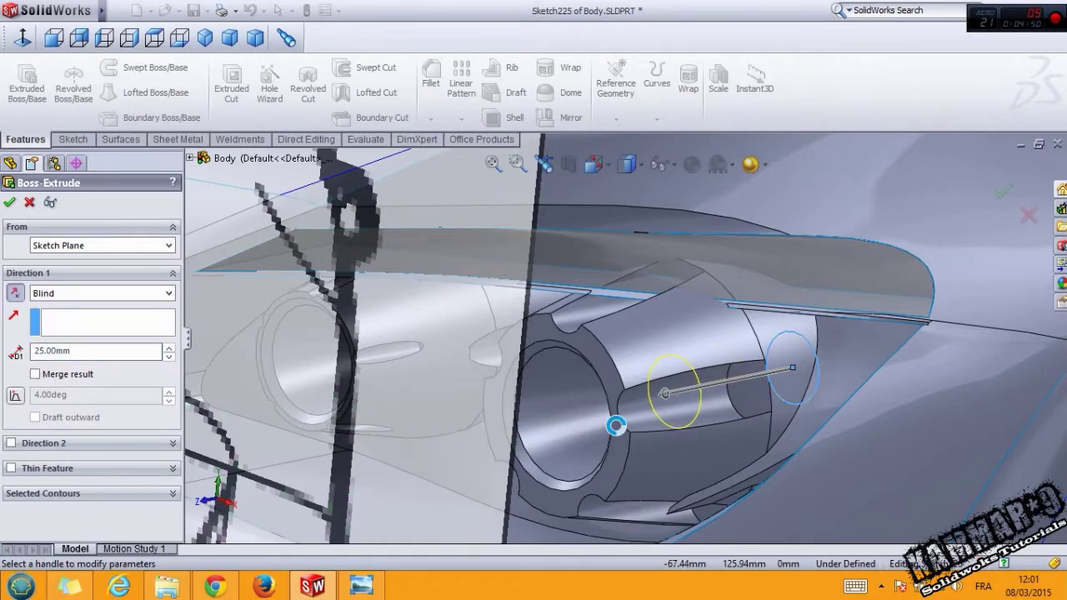
{"action": "key", "text": "Escape"}
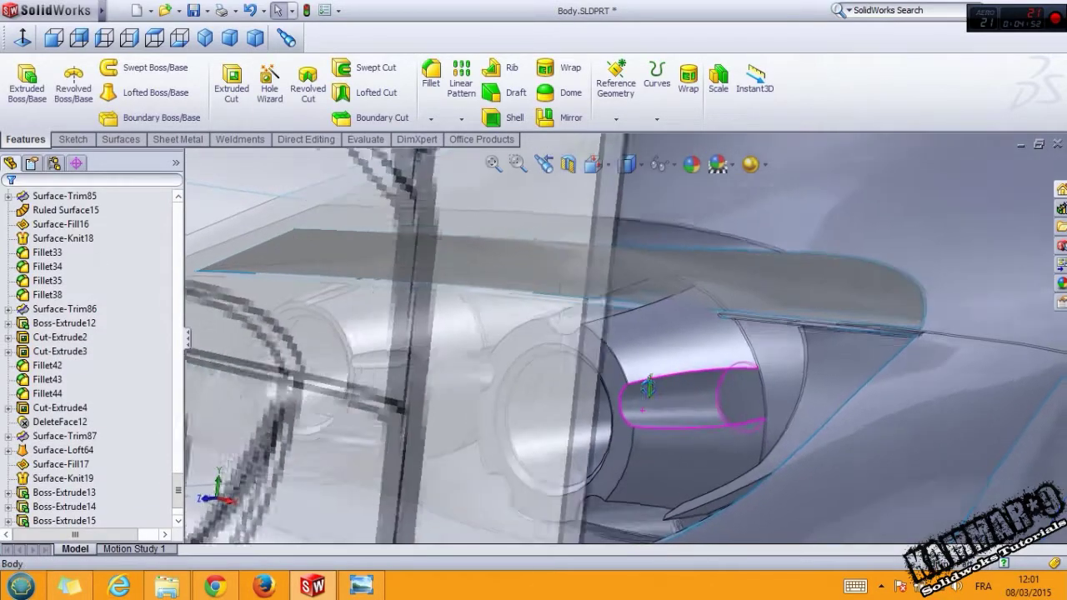
{"action": "middle_click_drag", "start_coordinate": [603, 411], "coordinate": [656, 382]}
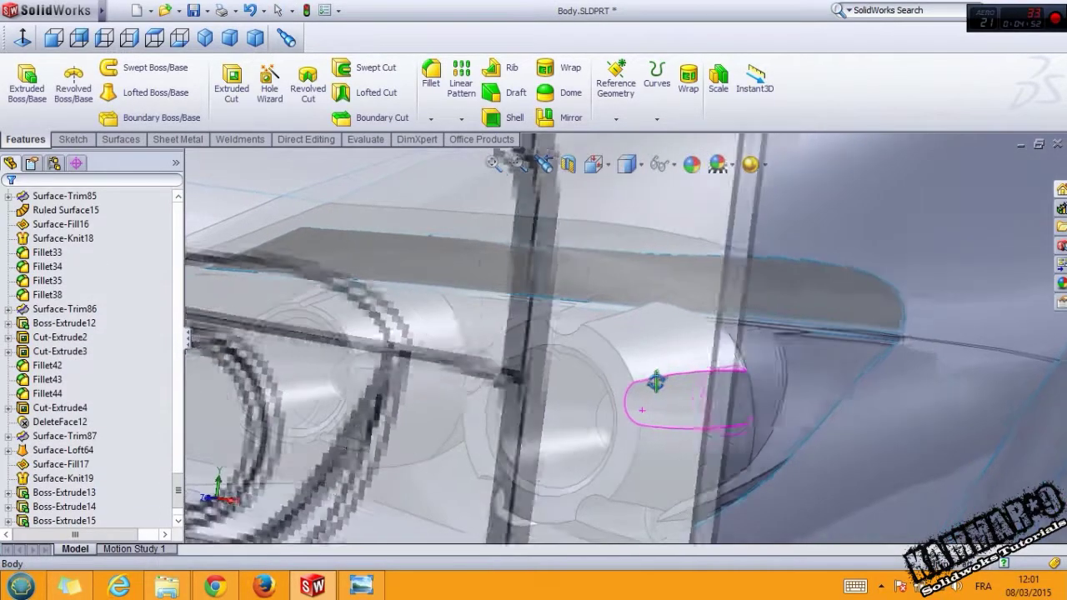
{"action": "scroll", "coordinate": [654, 381], "scroll_direction": "up", "scroll_amount": 5}
{"action": "scroll", "coordinate": [652, 382], "scroll_direction": "up", "scroll_amount": 5}
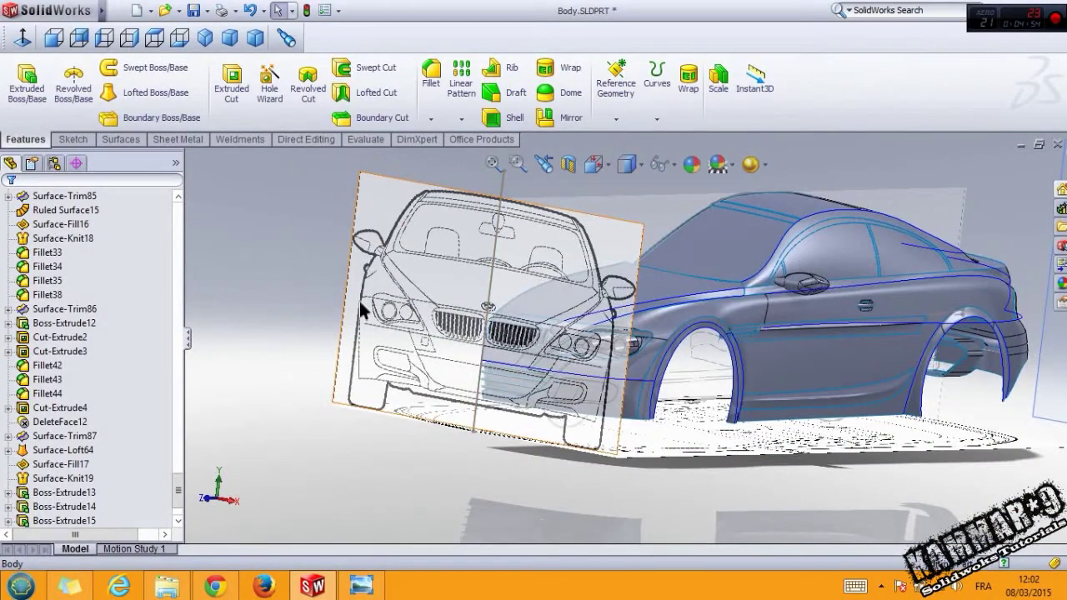
{"action": "left_click_drag", "start_coordinate": [177, 490], "coordinate": [175, 216]}
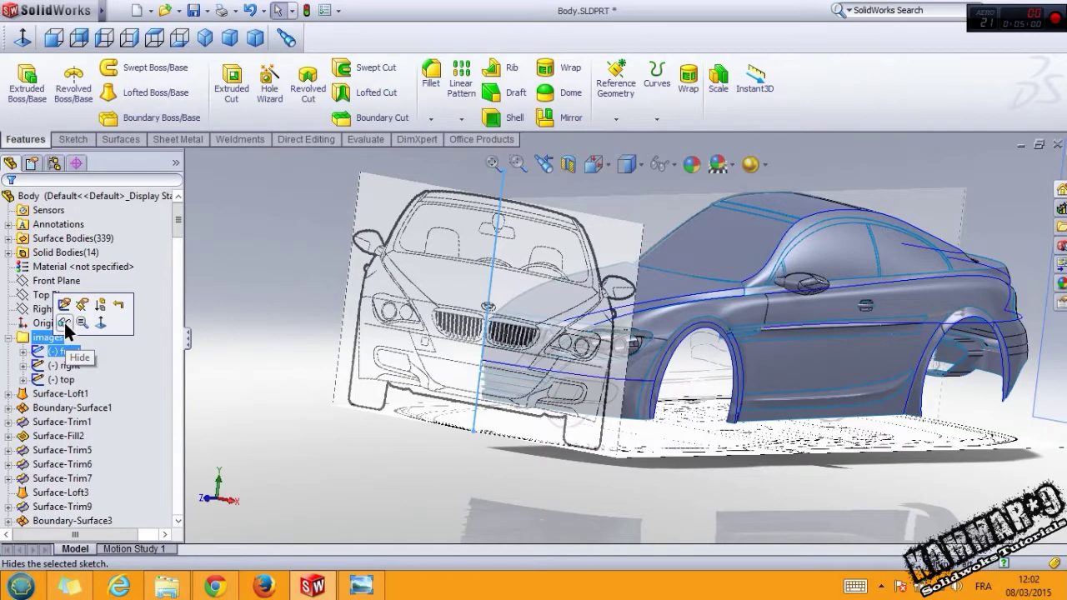
{"action": "left_click", "coordinate": [67, 331]}
{"action": "scroll", "coordinate": [658, 343], "scroll_direction": "down", "scroll_amount": 3}
{"action": "scroll", "coordinate": [660, 343], "scroll_direction": "down", "scroll_amount": 4}
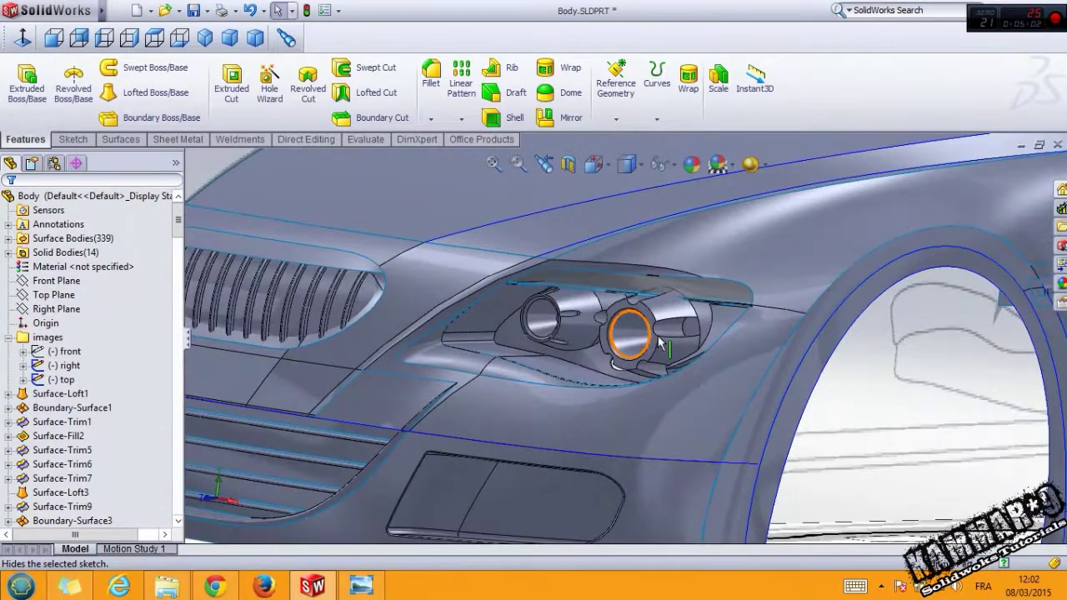
{"action": "scroll", "coordinate": [658, 342], "scroll_direction": "down", "scroll_amount": 3}
{"action": "scroll", "coordinate": [666, 358], "scroll_direction": "down", "scroll_amount": 2}
{"action": "scroll", "coordinate": [677, 375], "scroll_direction": "down", "scroll_amount": 2}
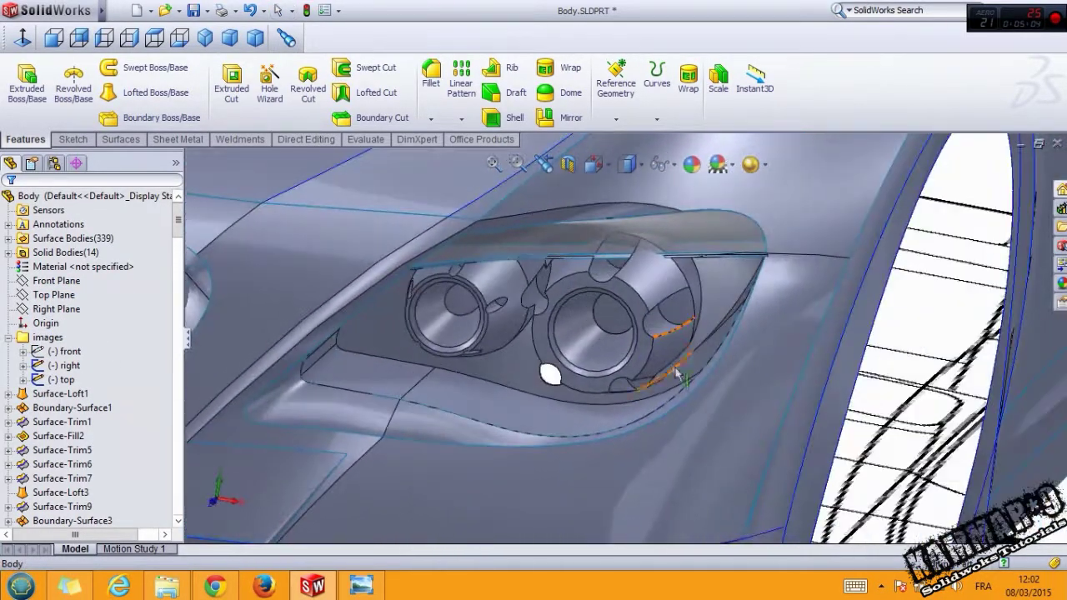
{"action": "left_click", "coordinate": [617, 324]}
Step: Dome the right projector's lens face outward by 20 mm
{"action": "left_click", "coordinate": [570, 93]}
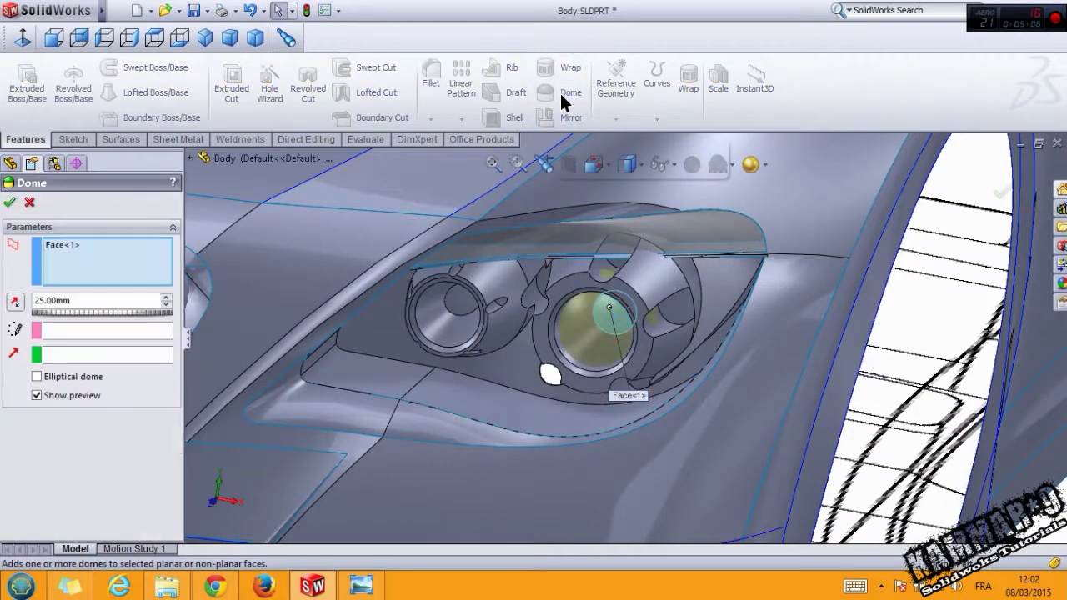
{"action": "scroll", "coordinate": [597, 361], "scroll_direction": "down", "scroll_amount": 2}
{"action": "scroll", "coordinate": [583, 366], "scroll_direction": "down", "scroll_amount": 3}
{"action": "scroll", "coordinate": [554, 371], "scroll_direction": "down", "scroll_amount": 3}
{"action": "middle_click_drag", "start_coordinate": [553, 371], "coordinate": [564, 350]}
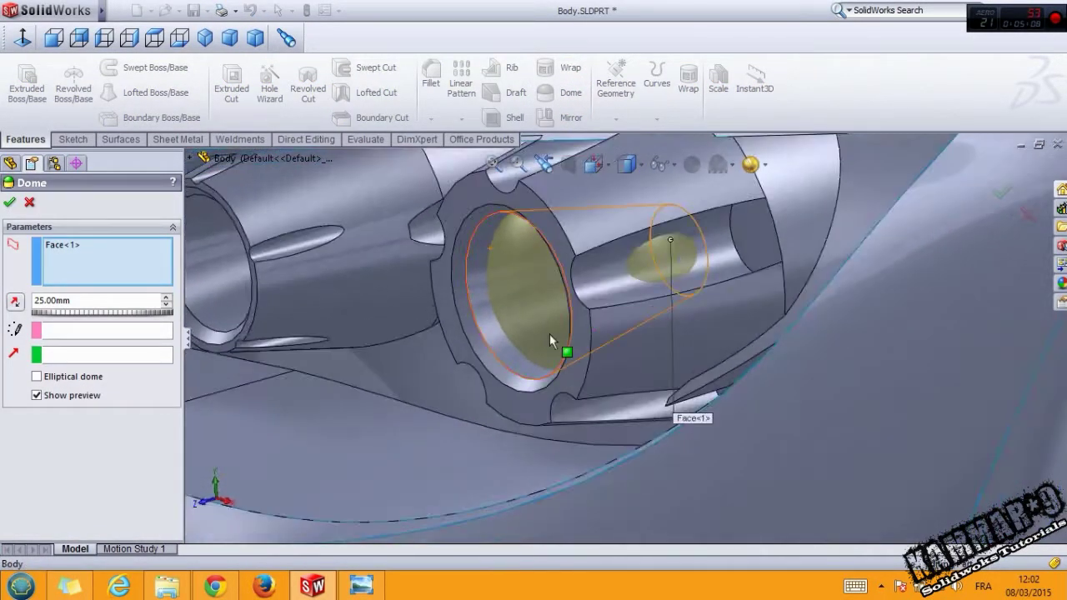
{"action": "type", "text": "20"}
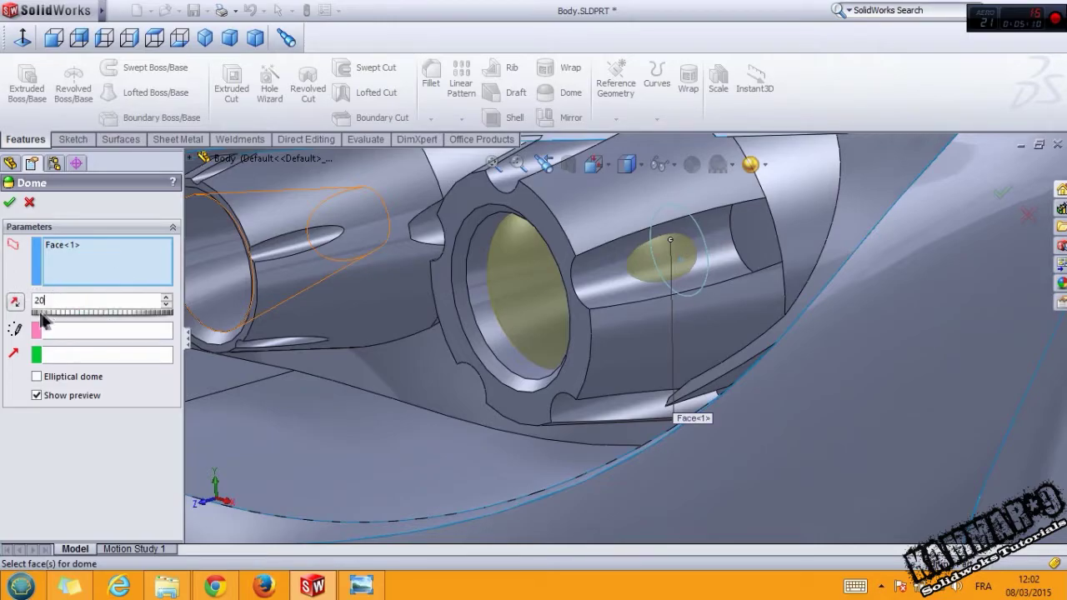
{"action": "key", "text": "Return"}
{"action": "middle_click_drag", "start_coordinate": [535, 345], "coordinate": [608, 314]}
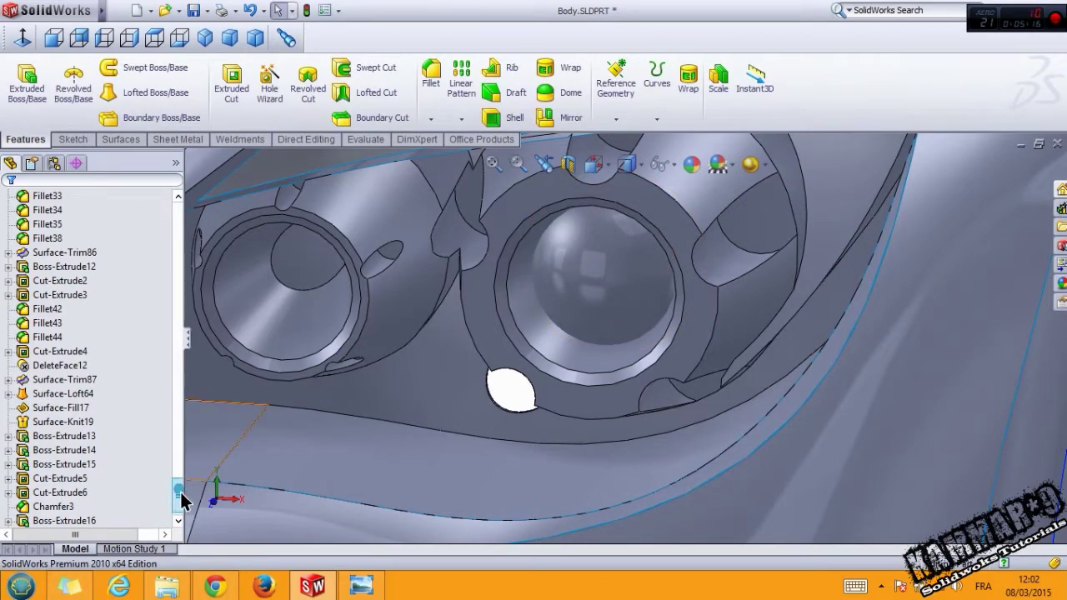
Step: Change Boss-Extrude16's extrusion depth to 30 mm
{"action": "scroll", "coordinate": [182, 500], "scroll_direction": "down", "scroll_amount": 1}
{"action": "left_click", "coordinate": [80, 505]}
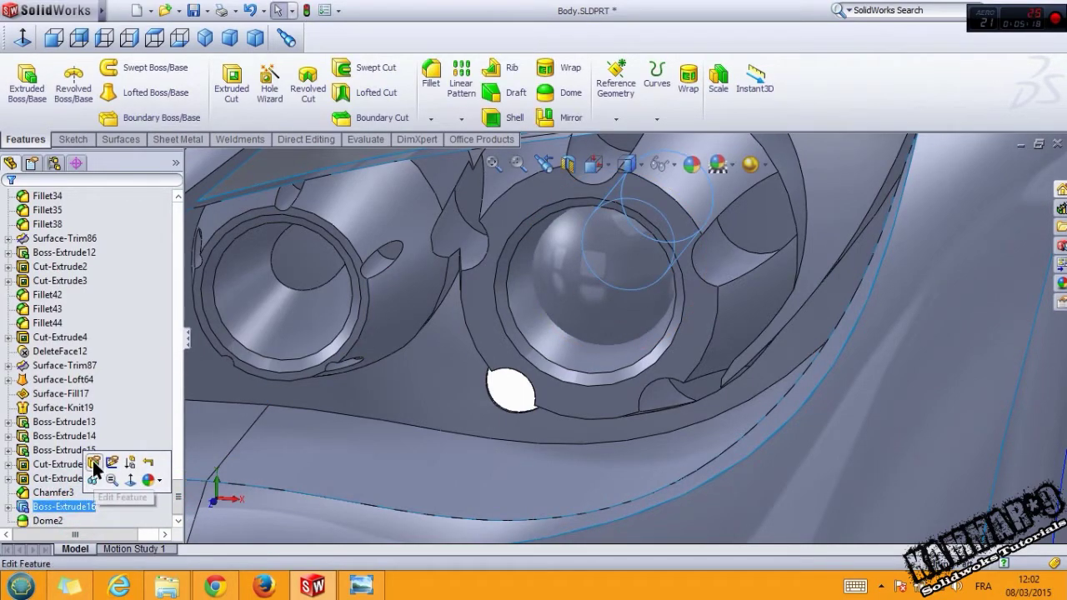
{"action": "left_click", "coordinate": [94, 464]}
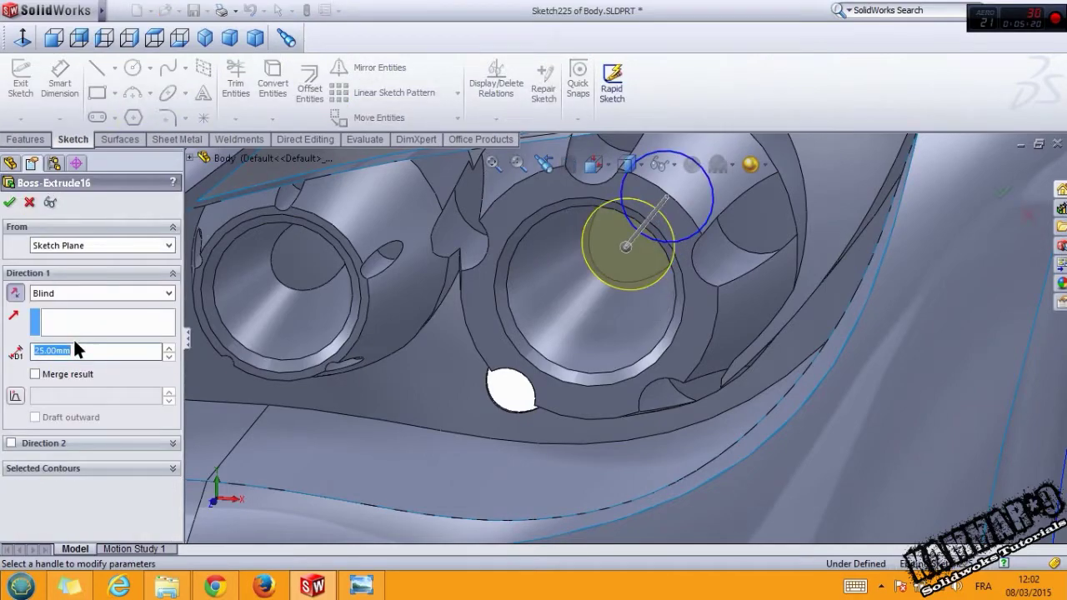
{"action": "type", "text": "30"}
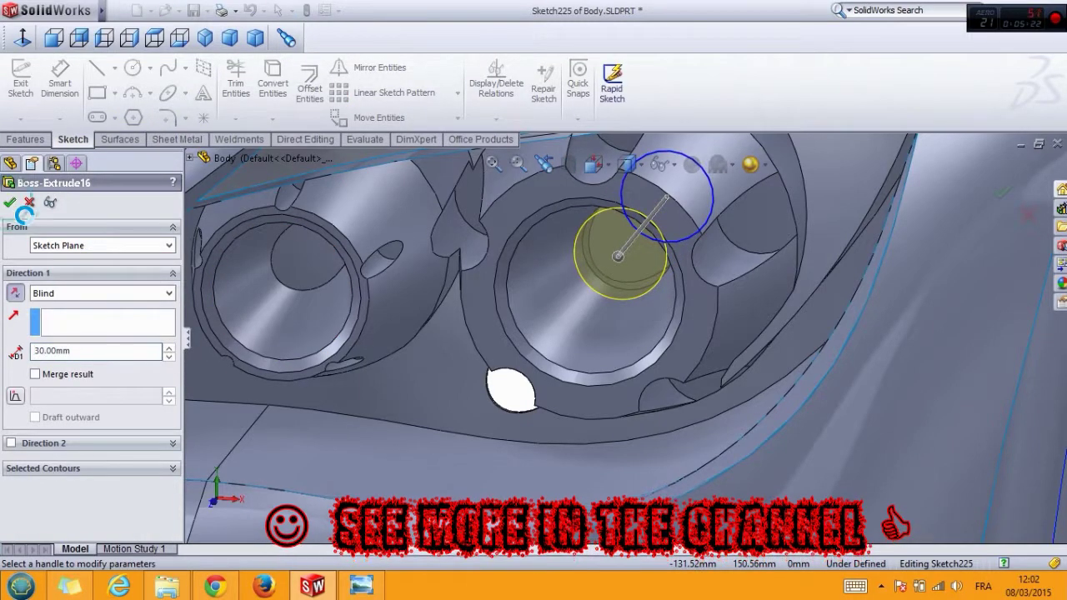
{"action": "left_click", "coordinate": [10, 203]}
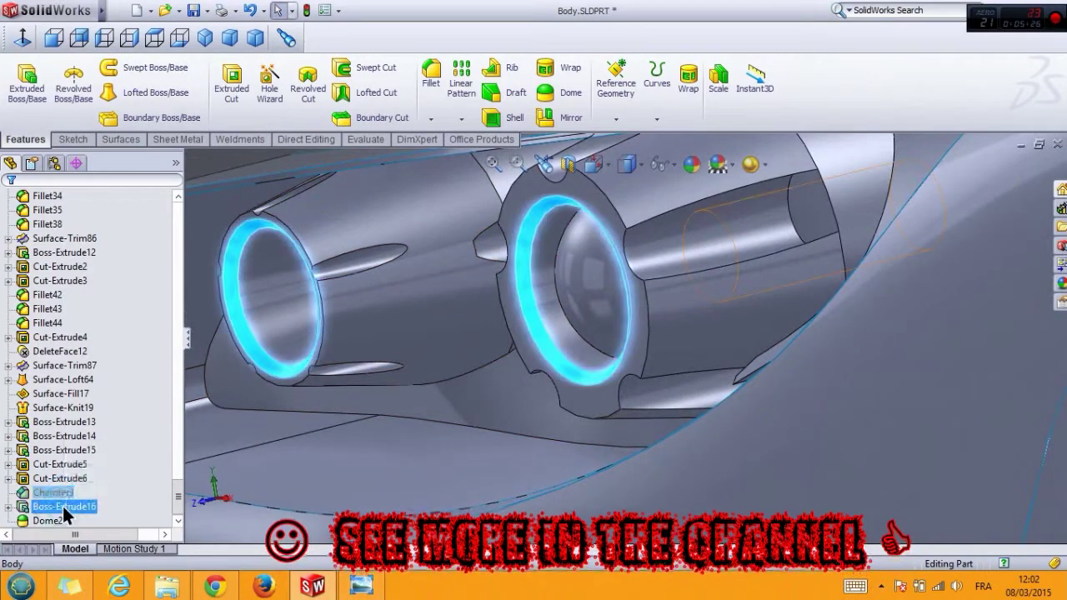
Step: Reopen and close Boss-Extrude16, then bring the left projector's inner face into view
{"action": "left_click", "coordinate": [62, 505]}
{"action": "left_click", "coordinate": [90, 468]}
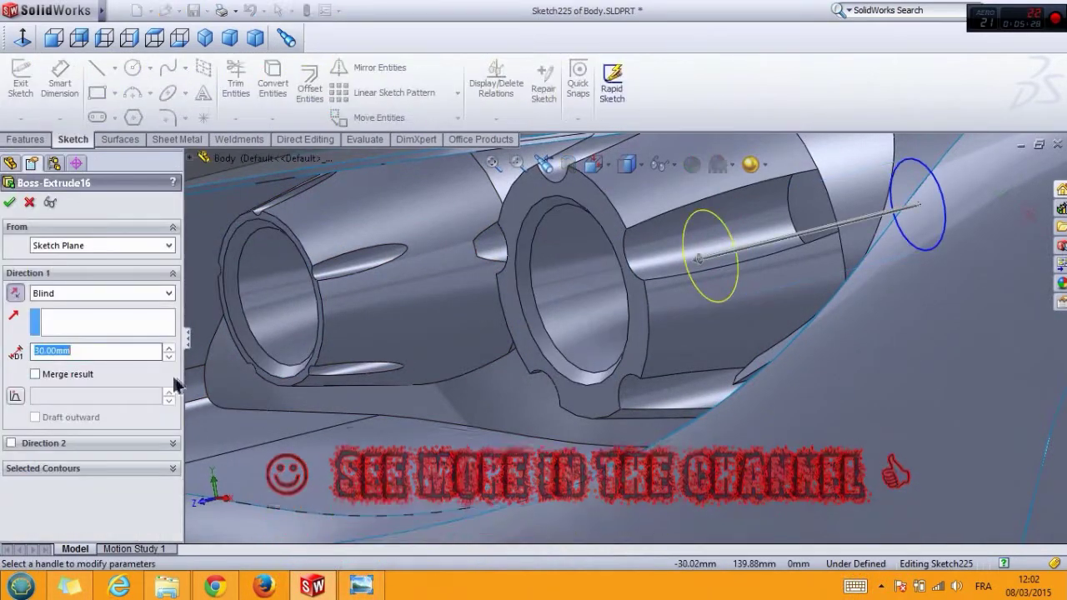
{"action": "key", "text": "Return"}
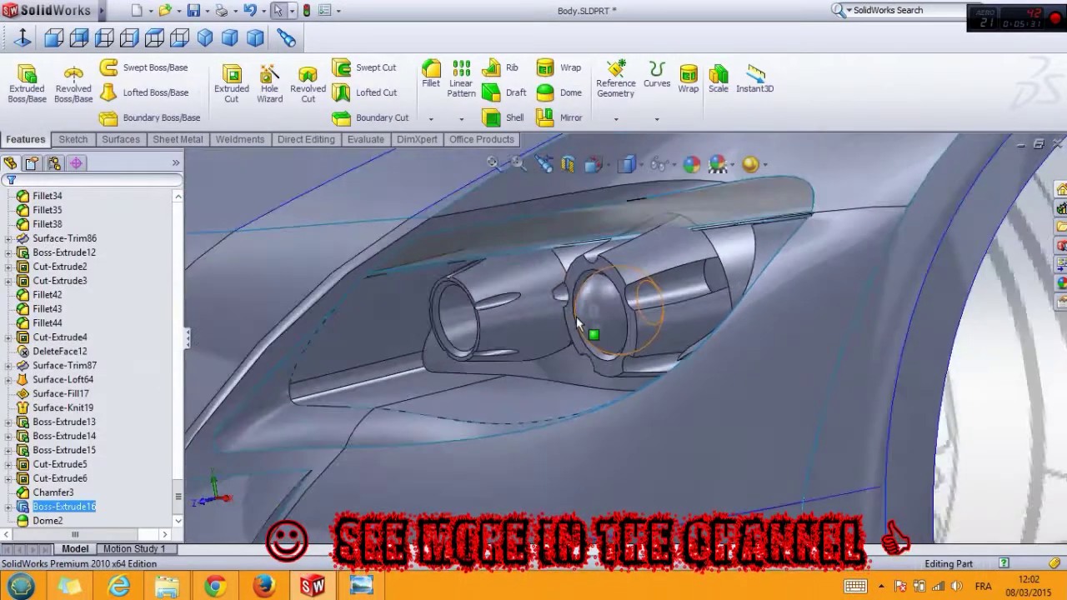
{"action": "mouse_move", "coordinate": [578, 324]}
{"action": "middle_mouse_down"}
{"action": "mouse_move", "coordinate": [550, 334]}
{"action": "mouse_move", "coordinate": [607, 333]}
{"action": "middle_mouse_up"}
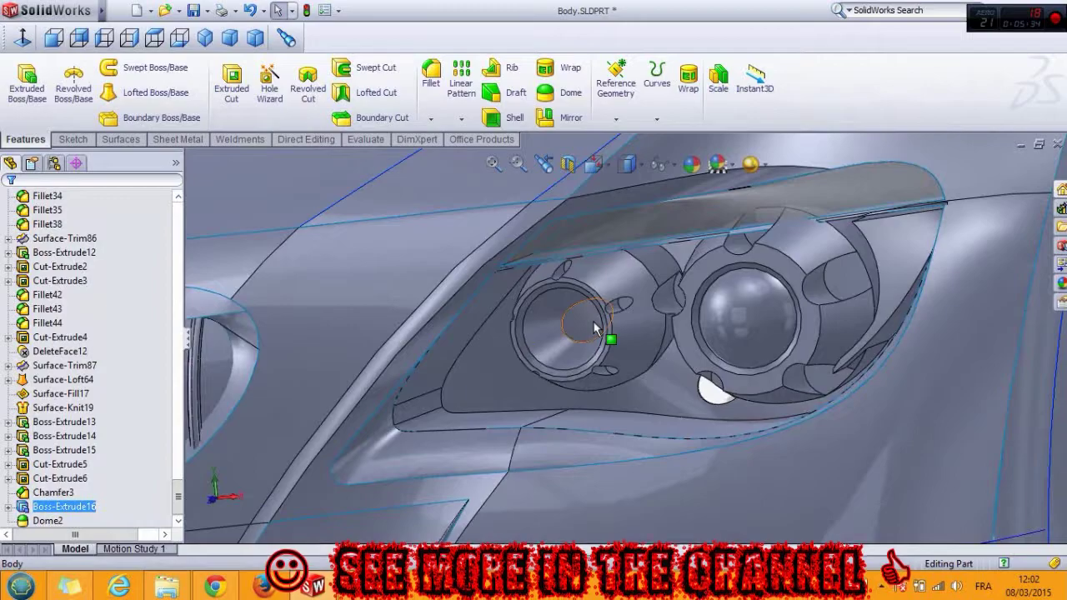
{"action": "scroll", "coordinate": [381, 362], "scroll_direction": "down", "scroll_amount": 3}
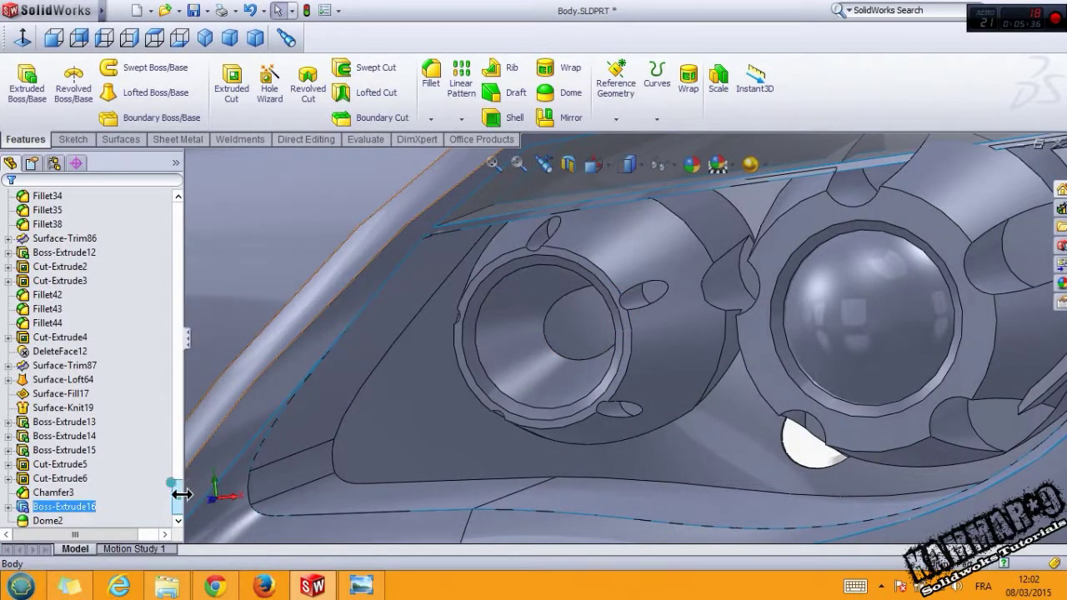
{"action": "scroll", "coordinate": [689, 334], "scroll_direction": "down", "scroll_amount": 5}
{"action": "middle_click_drag", "start_coordinate": [688, 333], "coordinate": [956, 394]}
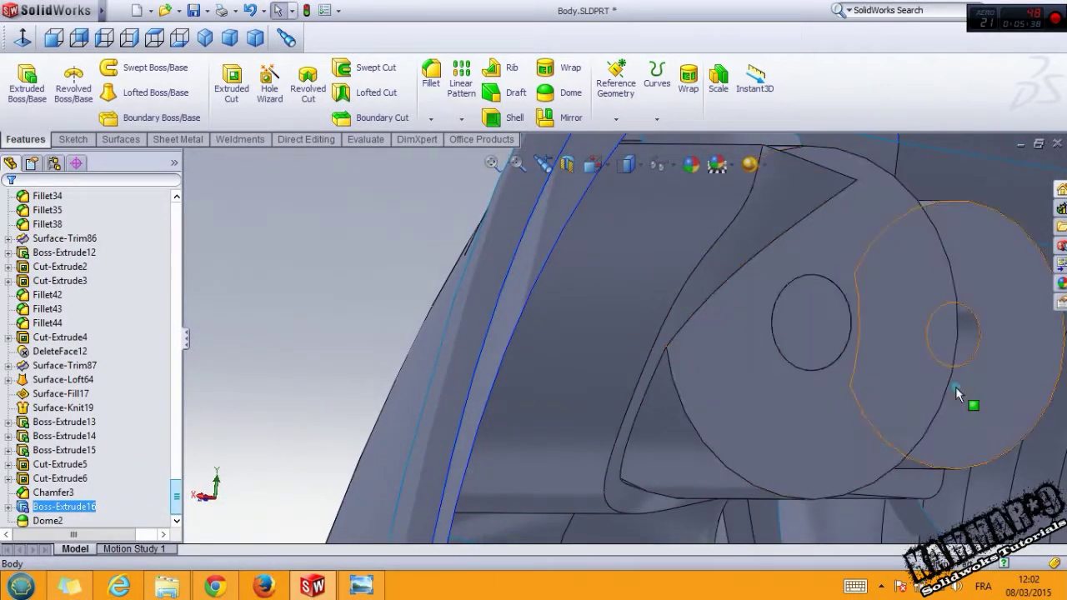
Step: Sketch a small circle centred on the hole of the left projector's inner face
{"action": "left_click", "coordinate": [957, 394]}
{"action": "left_click", "coordinate": [976, 338]}
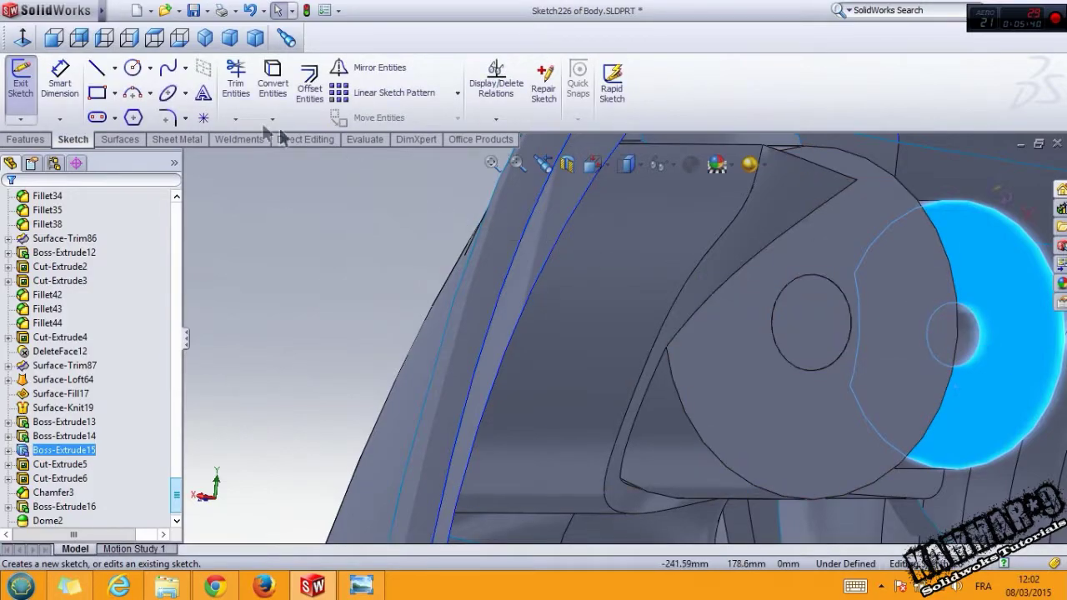
{"action": "left_click", "coordinate": [131, 69]}
{"action": "scroll", "coordinate": [964, 369], "scroll_direction": "up", "scroll_amount": 3}
{"action": "mouse_move", "coordinate": [964, 369]}
{"action": "middle_mouse_down"}
{"action": "mouse_move", "coordinate": [876, 342]}
{"action": "mouse_move", "coordinate": [879, 329]}
{"action": "middle_mouse_up"}
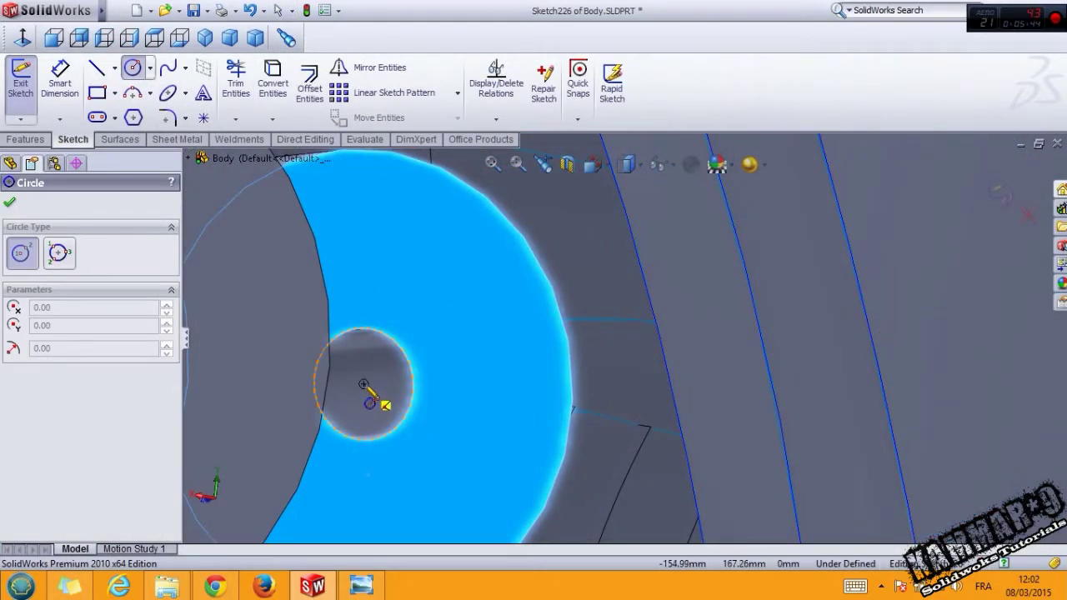
{"action": "left_click", "coordinate": [364, 384]}
{"action": "left_click", "coordinate": [386, 455]}
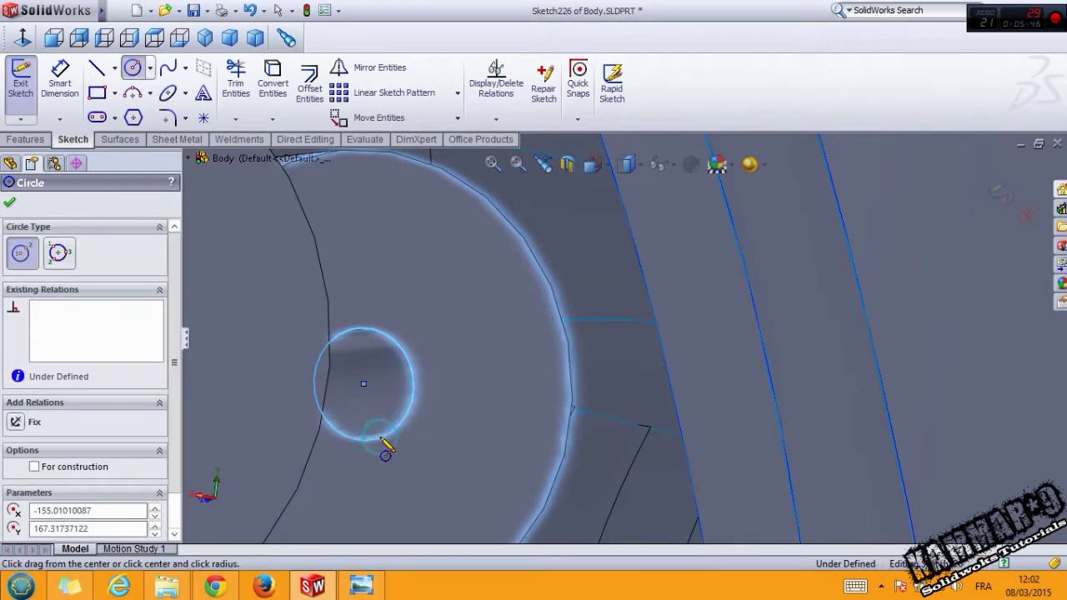
{"action": "left_click", "coordinate": [25, 139]}
{"action": "left_click", "coordinate": [26, 82]}
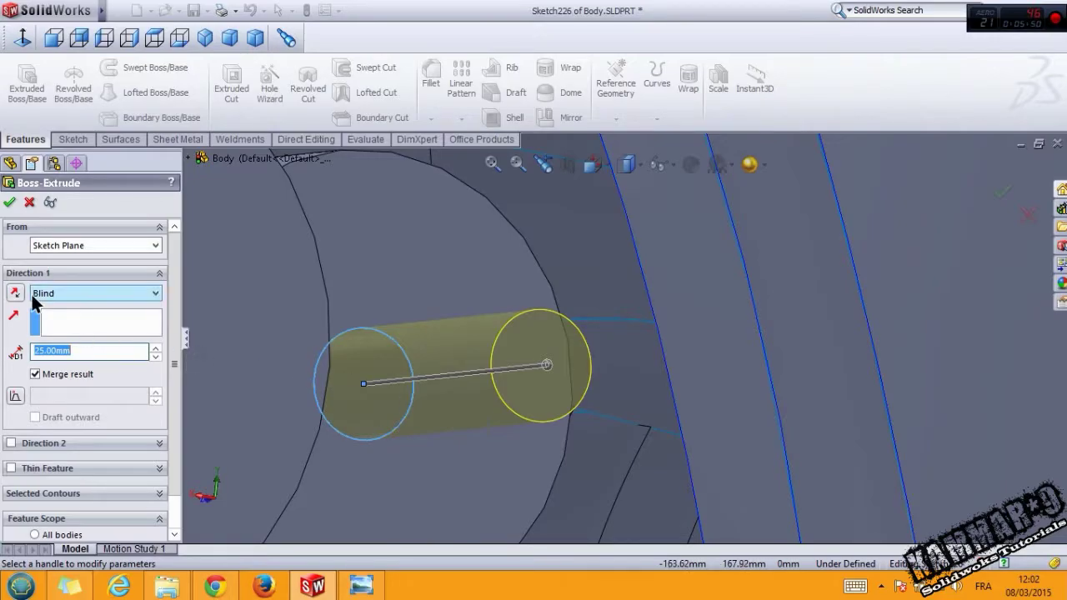
Step: Reverse the circle's extrusion direction and keep it as a separate body
{"action": "left_click", "coordinate": [15, 293]}
{"action": "left_click", "coordinate": [35, 374]}
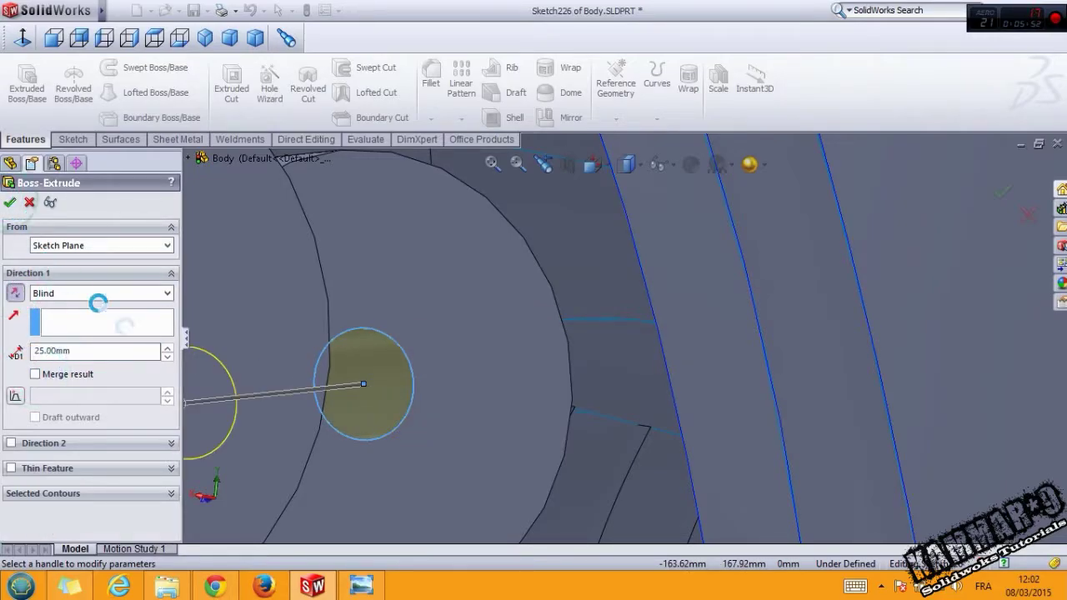
{"action": "key", "text": "Return"}
{"action": "mouse_move", "coordinate": [380, 409]}
{"action": "middle_mouse_down"}
{"action": "mouse_move", "coordinate": [369, 385]}
{"action": "mouse_move", "coordinate": [402, 400]}
{"action": "mouse_move", "coordinate": [354, 333]}
{"action": "mouse_move", "coordinate": [207, 321]}
{"action": "middle_mouse_up"}
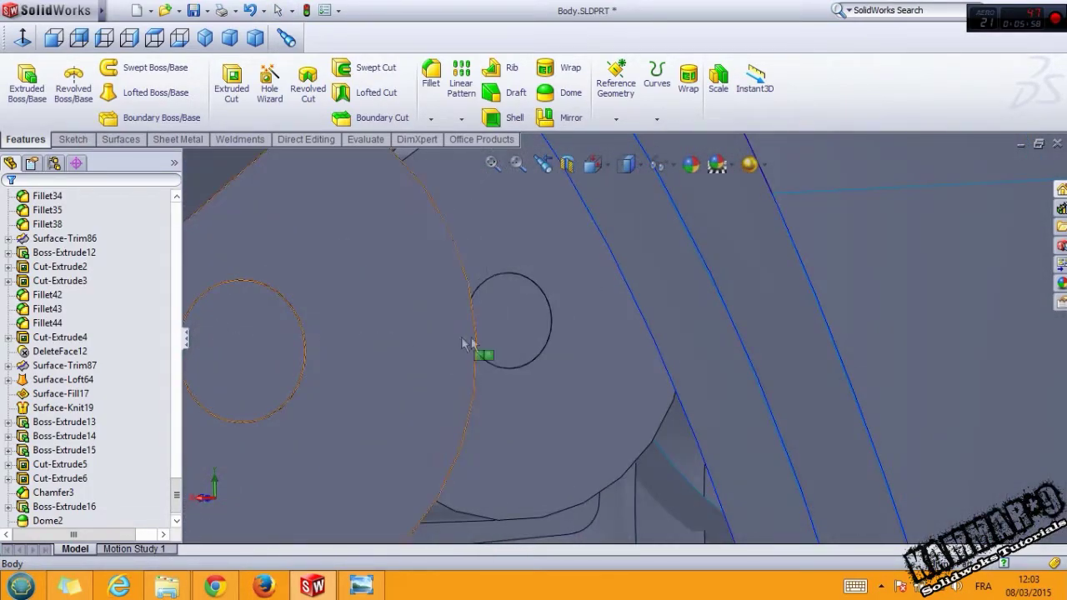
Step: Extrude the circle region into a 35 mm cylinder, Boss-Extrude17
{"action": "left_click", "coordinate": [508, 325]}
{"action": "left_click", "coordinate": [554, 270]}
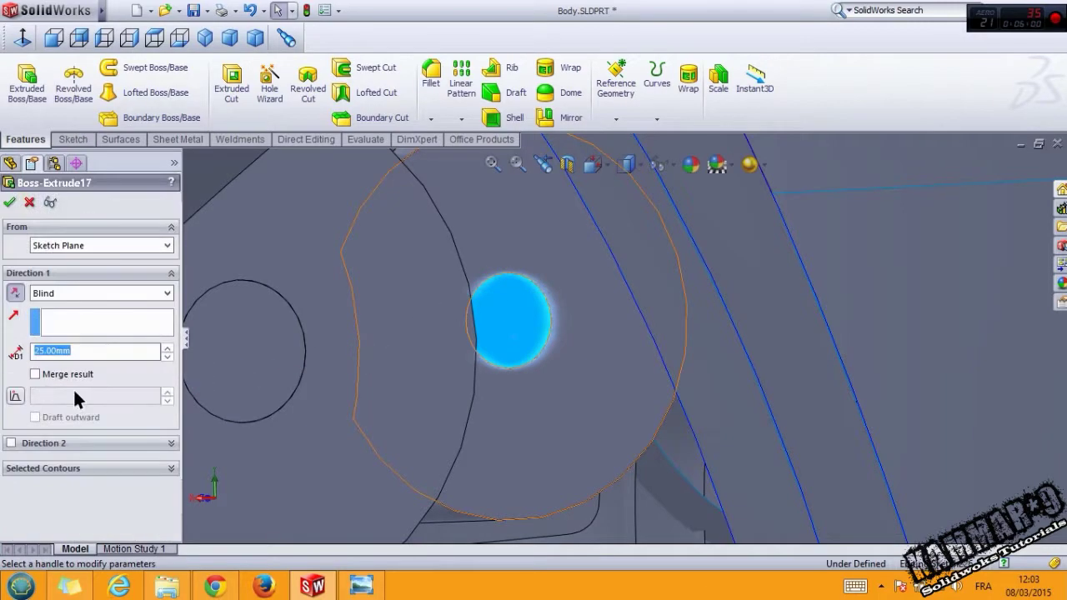
{"action": "type", "text": "5"}
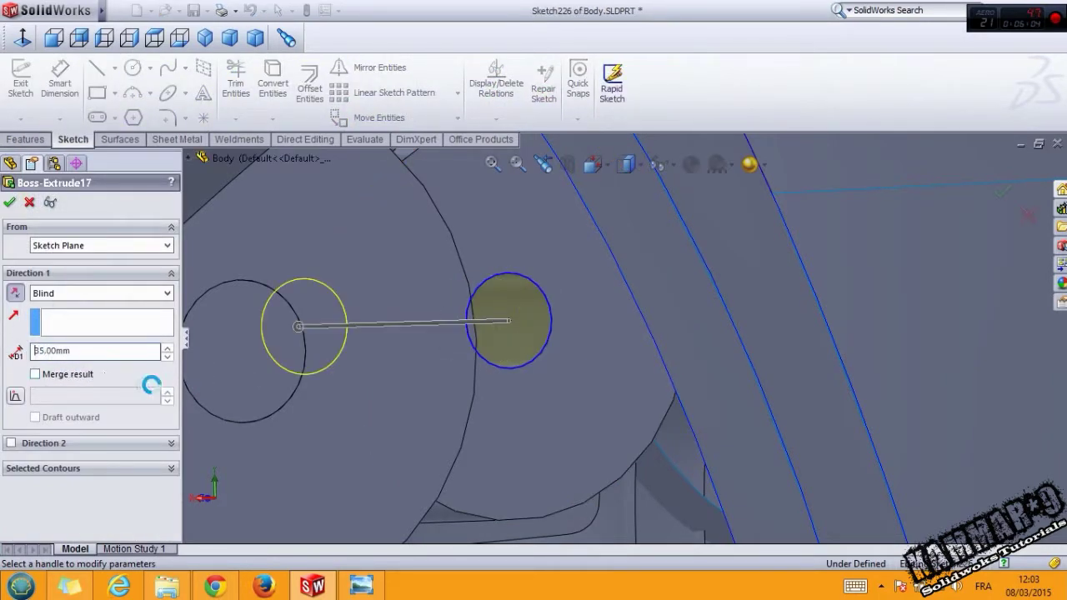
{"action": "key", "text": "Return"}
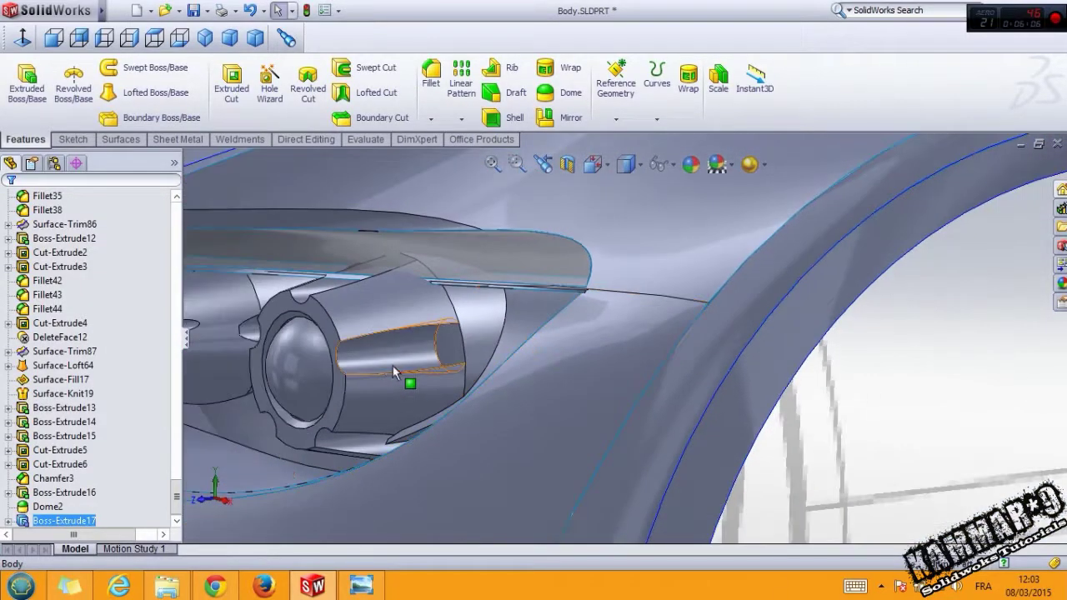
{"action": "scroll", "coordinate": [310, 328], "scroll_direction": "down", "scroll_amount": 2}
{"action": "scroll", "coordinate": [310, 328], "scroll_direction": "down", "scroll_amount": 3}
{"action": "scroll", "coordinate": [354, 380], "scroll_direction": "down", "scroll_amount": 3}
{"action": "left_click", "coordinate": [409, 363]}
Step: Dome the left projector's boss face by 15 mm
{"action": "middle_click_drag", "start_coordinate": [411, 370], "coordinate": [403, 390]}
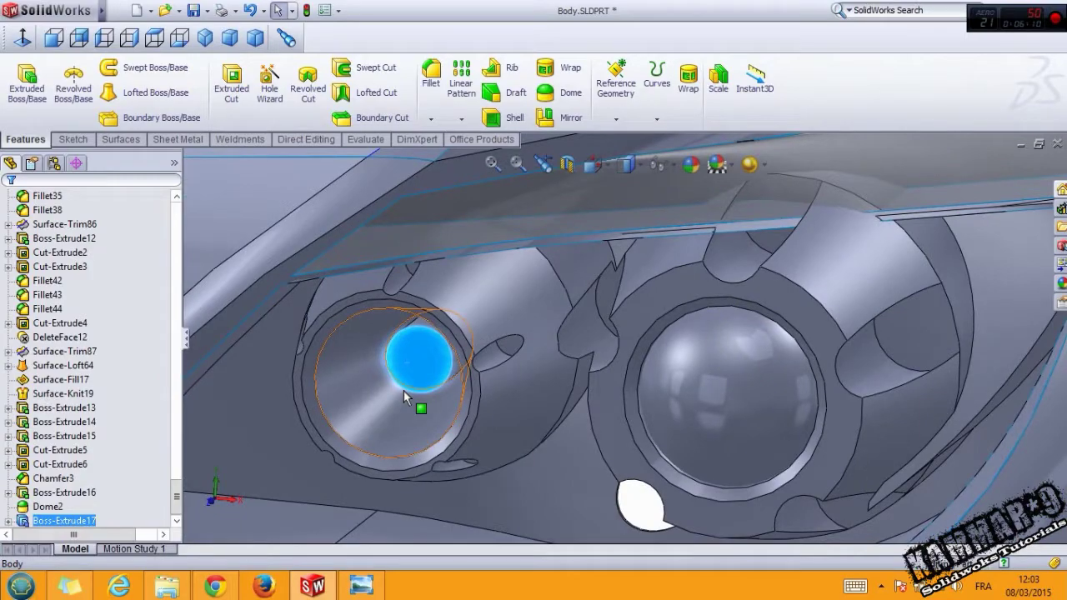
{"action": "left_click", "coordinate": [560, 93]}
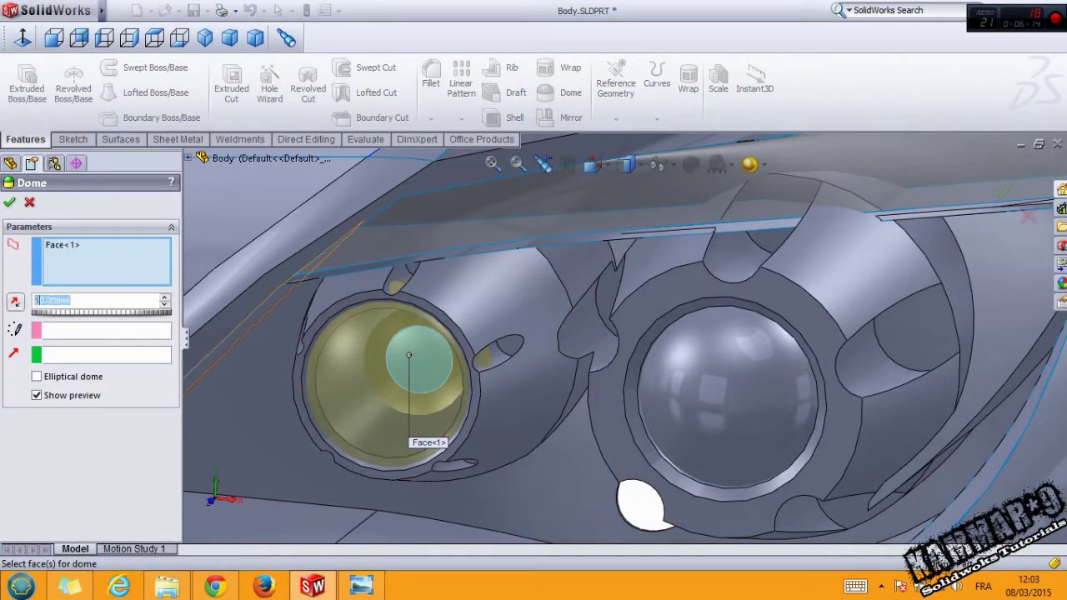
{"action": "type", "text": "15"}
{"action": "key", "text": "Return"}
{"action": "middle_click_drag", "start_coordinate": [434, 391], "coordinate": [361, 406]}
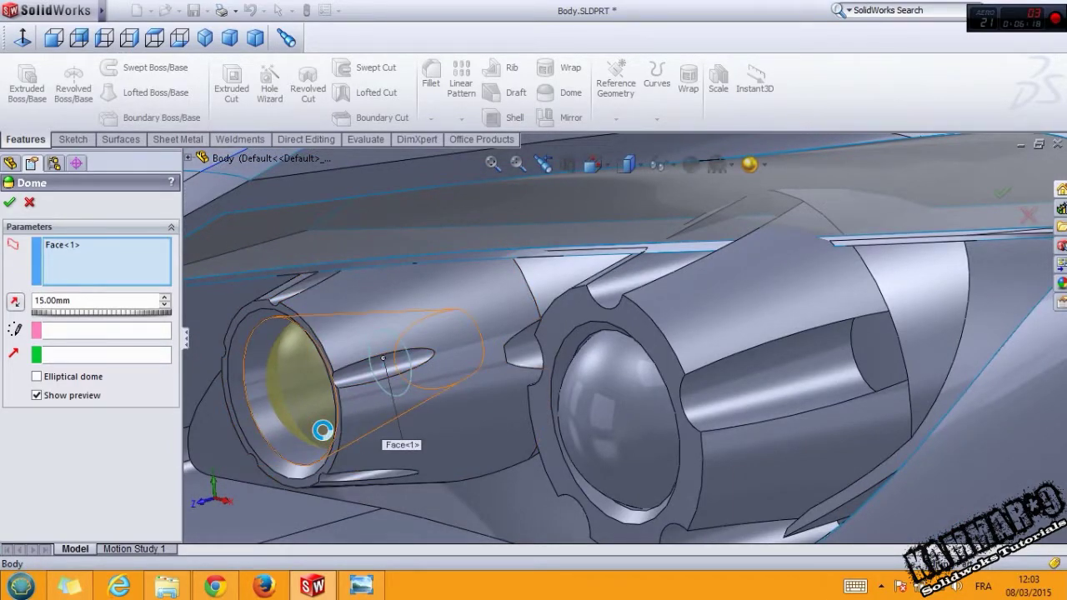
{"action": "key", "text": "Return"}
{"action": "scroll", "coordinate": [325, 390], "scroll_direction": "up", "scroll_amount": 5}
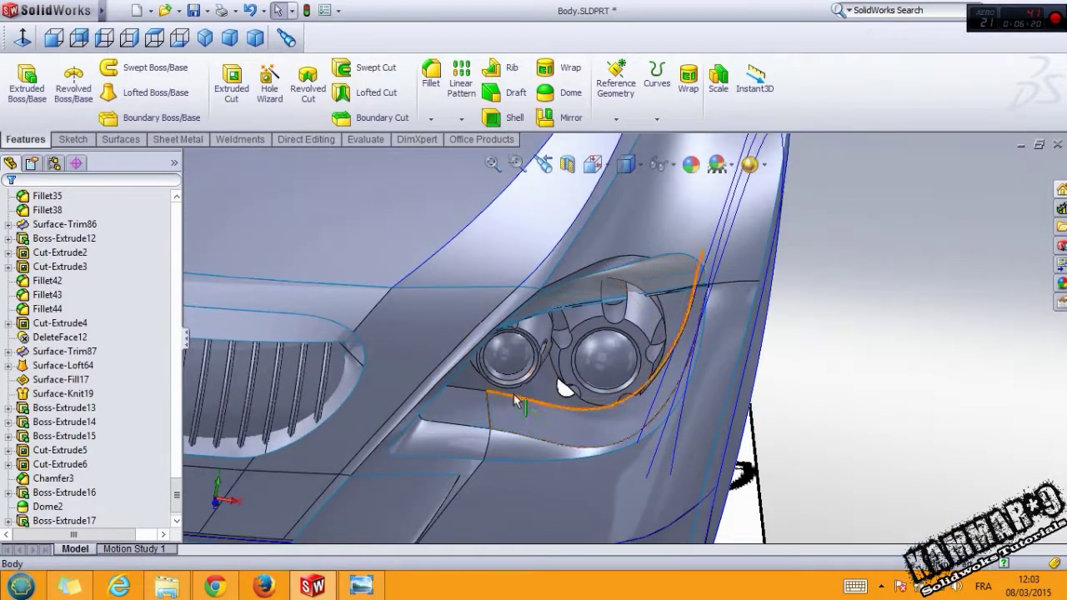
{"action": "mouse_move", "coordinate": [326, 389]}
{"action": "middle_mouse_down"}
{"action": "mouse_move", "coordinate": [415, 346]}
{"action": "mouse_move", "coordinate": [505, 369]}
{"action": "middle_mouse_up"}
{"action": "left_click", "coordinate": [482, 341]}
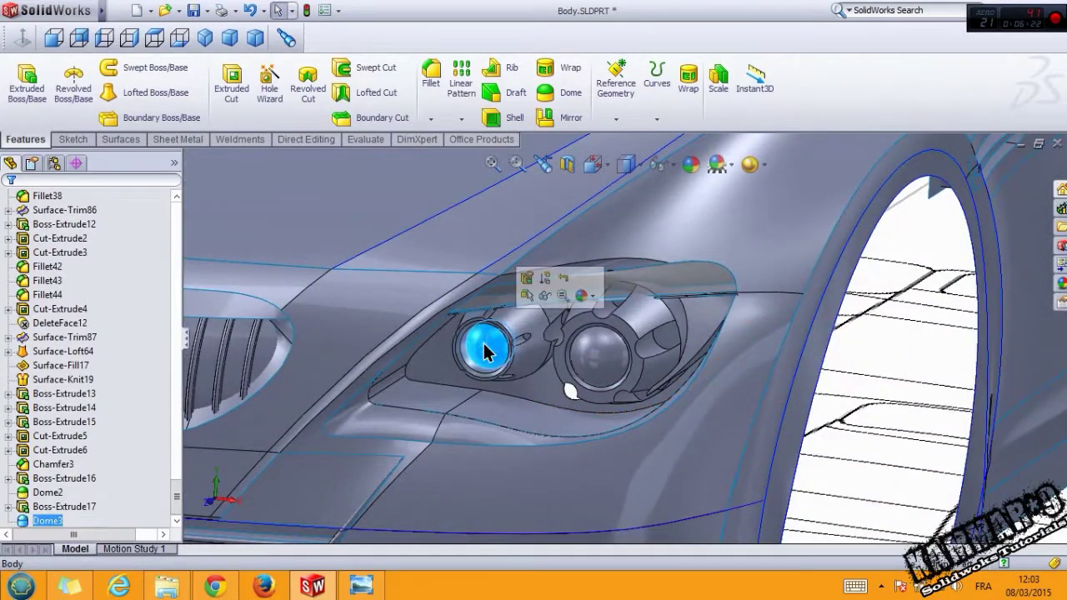
{"action": "left_click", "coordinate": [80, 506]}
{"action": "left_click", "coordinate": [90, 477]}
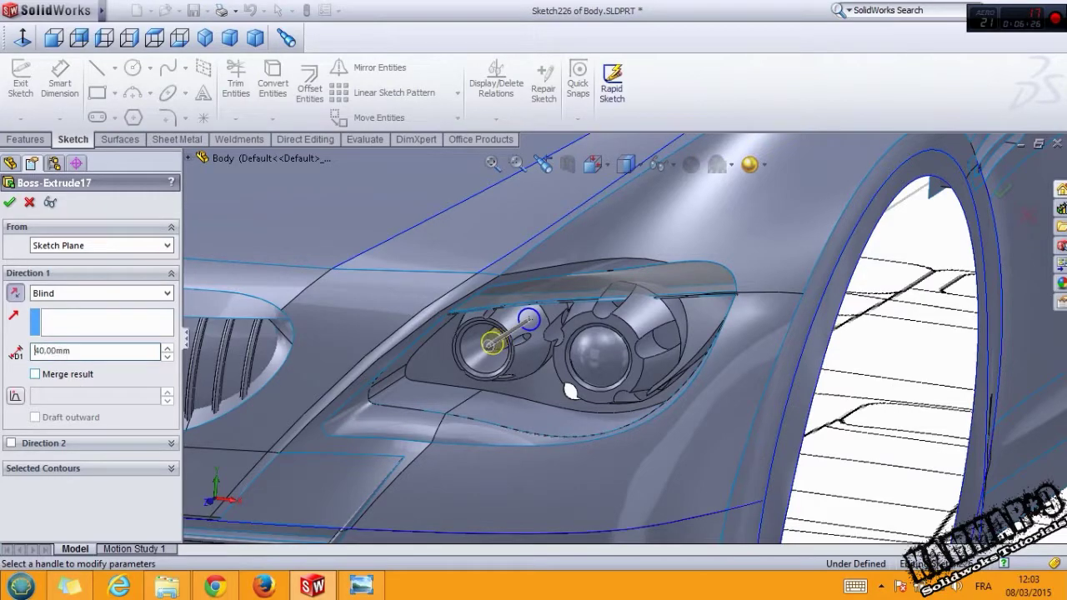
{"action": "key", "text": "Return"}
{"action": "scroll", "coordinate": [491, 342], "scroll_direction": "down", "scroll_amount": 5}
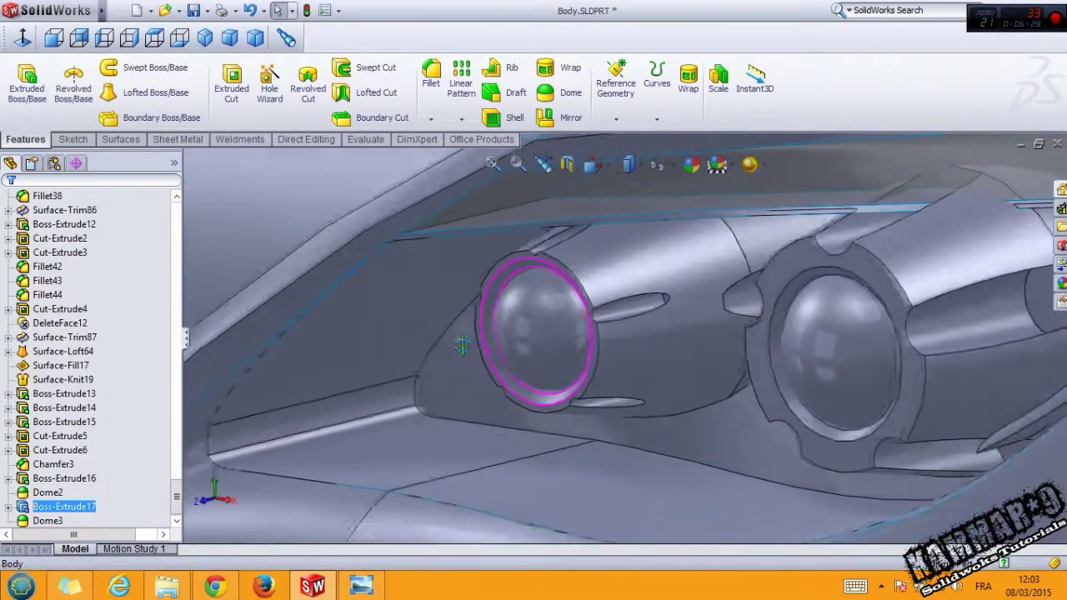
{"action": "mouse_move", "coordinate": [492, 342]}
{"action": "middle_mouse_down"}
{"action": "mouse_move", "coordinate": [411, 336]}
{"action": "mouse_move", "coordinate": [659, 383]}
{"action": "middle_mouse_up"}
{"action": "scroll", "coordinate": [414, 337], "scroll_direction": "up", "scroll_amount": 5}
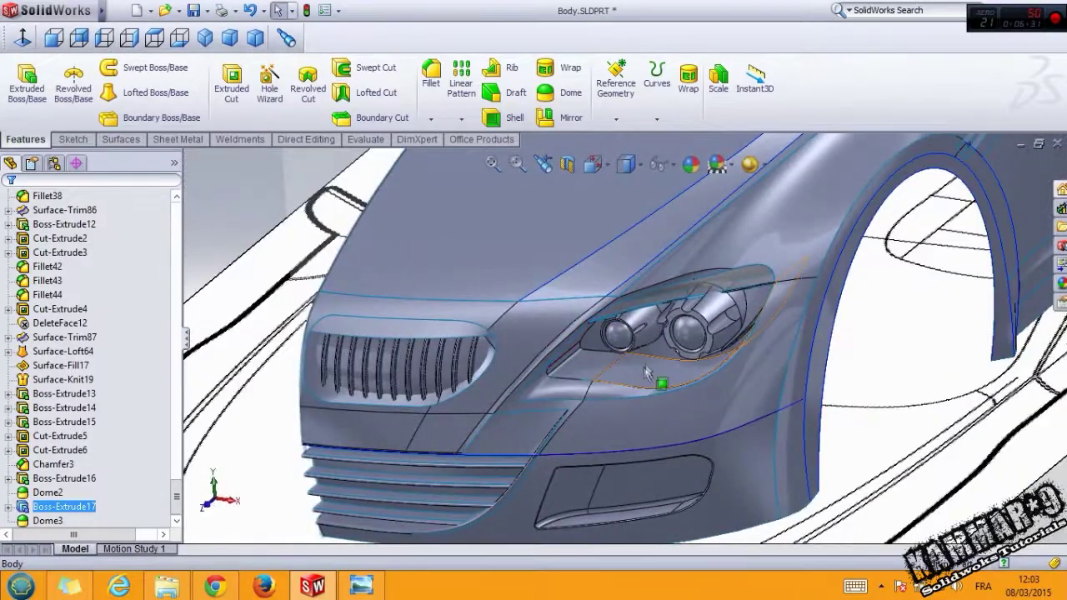
{"action": "scroll", "coordinate": [657, 383], "scroll_direction": "down", "scroll_amount": 5}
{"action": "mouse_move", "coordinate": [691, 361]}
{"action": "middle_mouse_down"}
{"action": "mouse_move", "coordinate": [786, 305]}
{"action": "mouse_move", "coordinate": [704, 302]}
{"action": "mouse_move", "coordinate": [639, 426]}
{"action": "middle_mouse_up"}
{"action": "scroll", "coordinate": [638, 426], "scroll_direction": "down", "scroll_amount": 3}
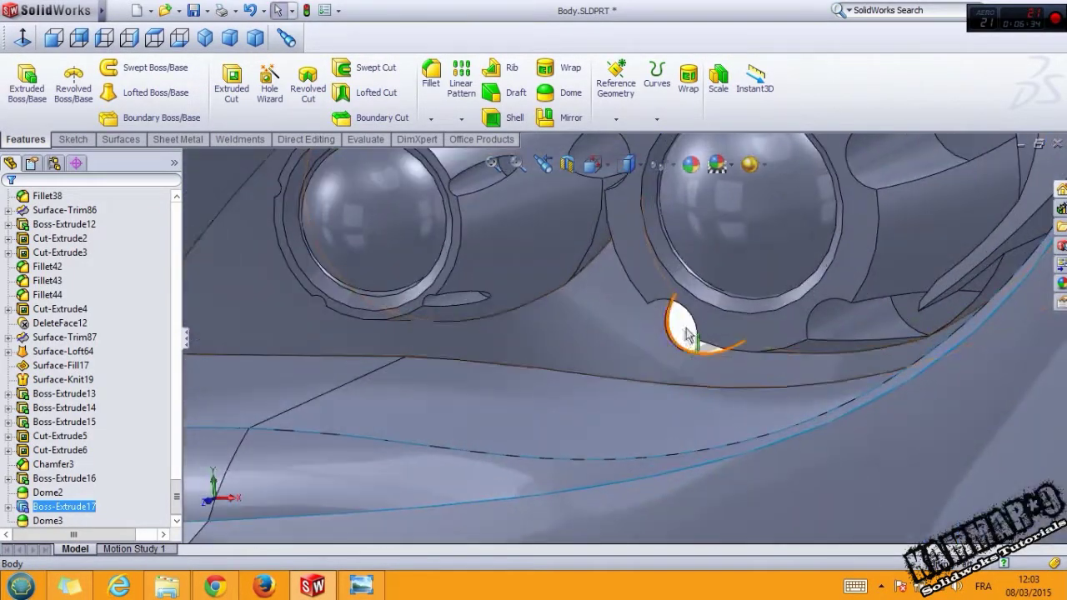
{"action": "scroll", "coordinate": [709, 327], "scroll_direction": "down", "scroll_amount": 3}
{"action": "scroll", "coordinate": [709, 327], "scroll_direction": "up", "scroll_amount": 2}
{"action": "scroll", "coordinate": [689, 345], "scroll_direction": "up", "scroll_amount": 4}
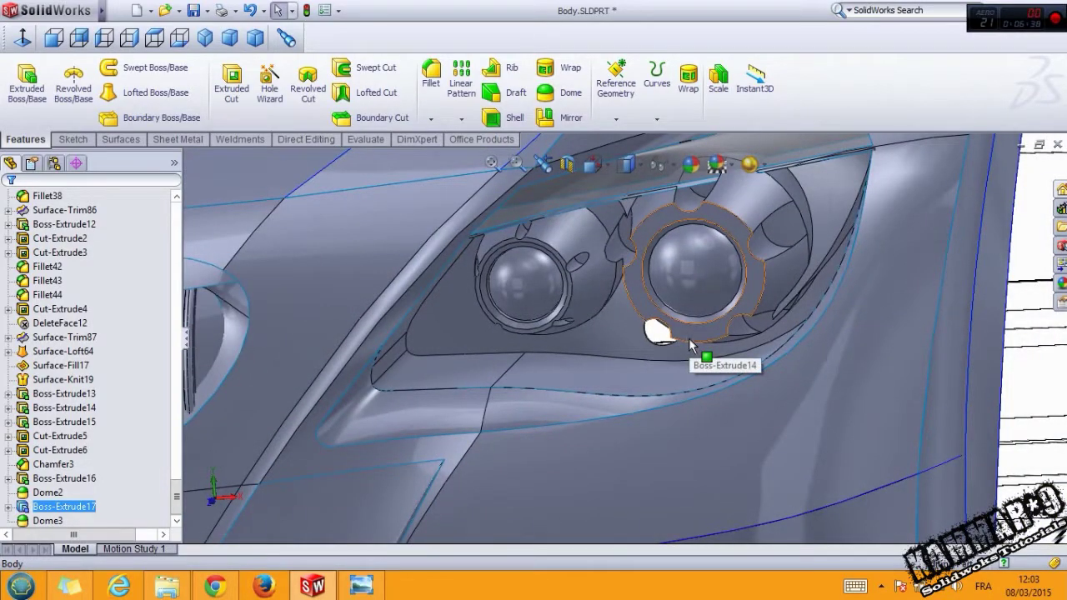
{"action": "left_click", "coordinate": [778, 226]}
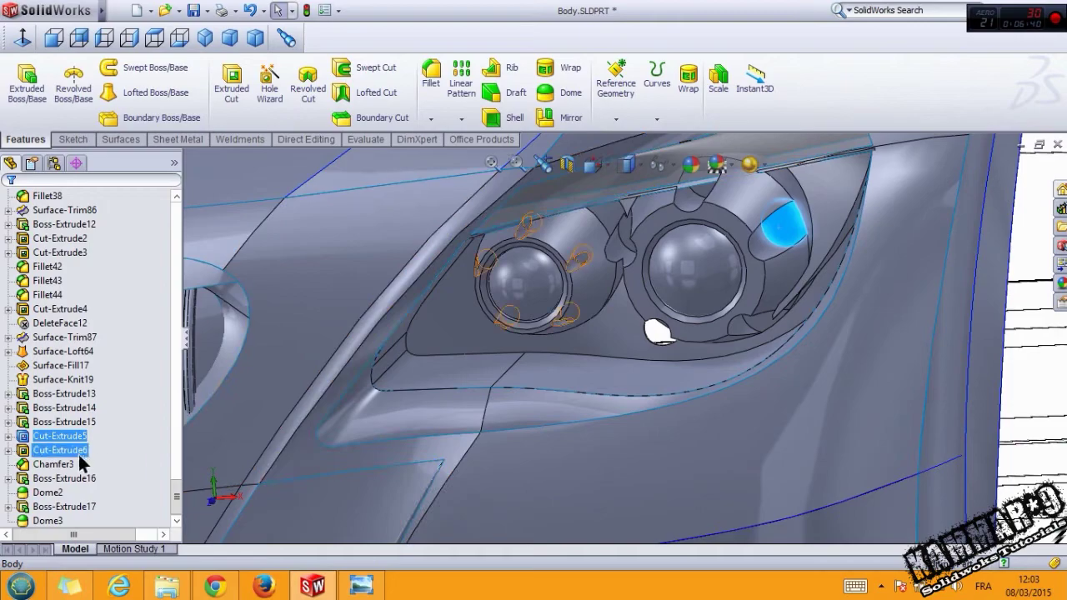
Step: Set Cut-Extrude5's blind depth to 15 mm
{"action": "left_click", "coordinate": [63, 436], "text": "ctrl"}
{"action": "left_click", "coordinate": [68, 390]}
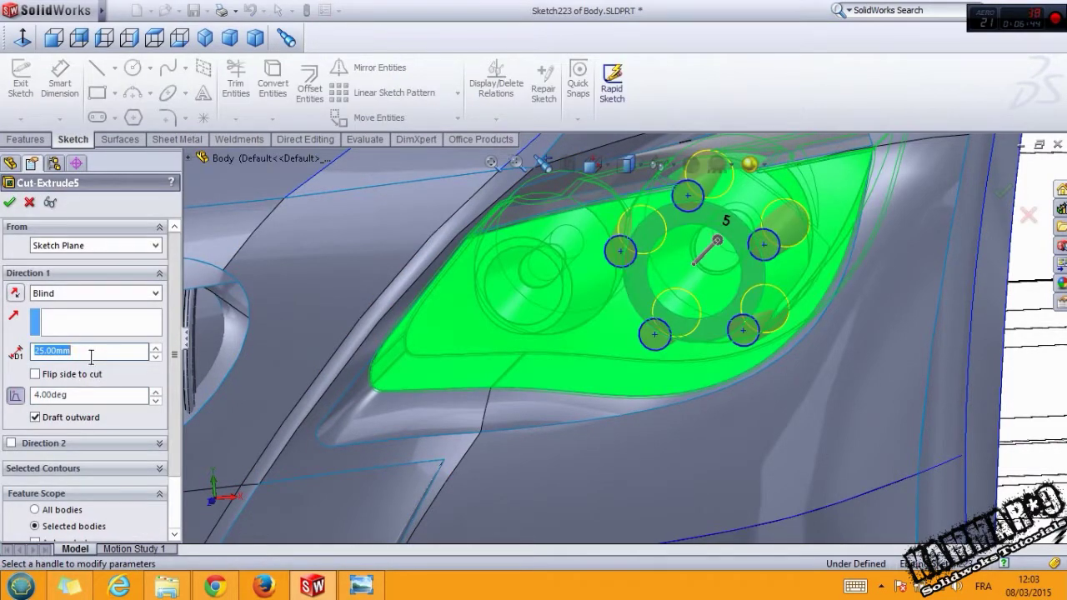
{"action": "type", "text": "5"}
{"action": "key", "text": "Return"}
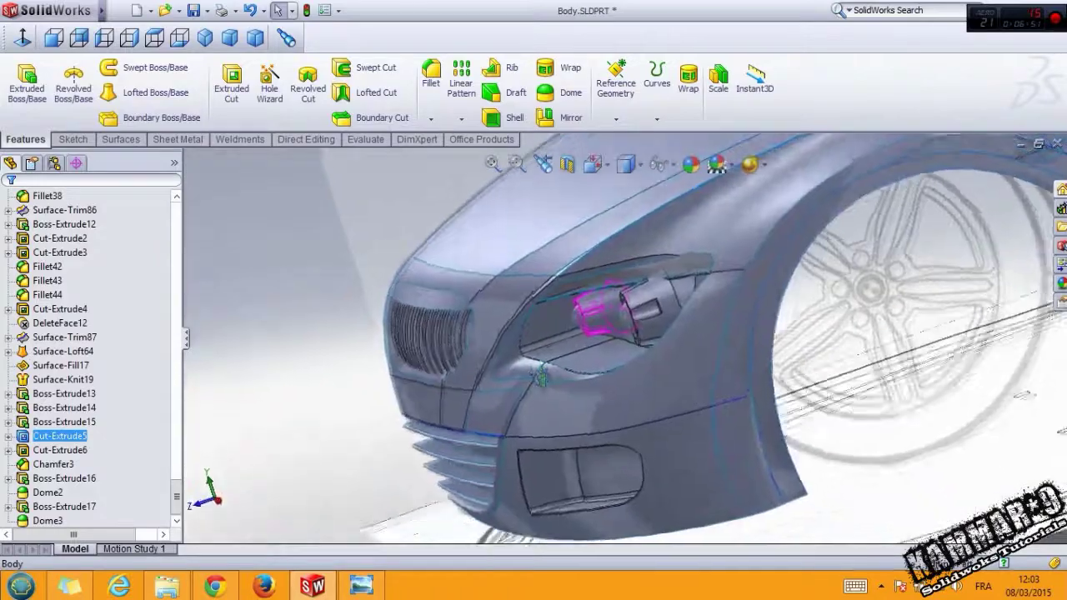
Step: Orbit to a frontal headlight view and select Boss-Extrude13
{"action": "middle_click_drag", "start_coordinate": [541, 377], "coordinate": [571, 376]}
{"action": "scroll", "coordinate": [674, 385], "scroll_direction": "down", "scroll_amount": 3}
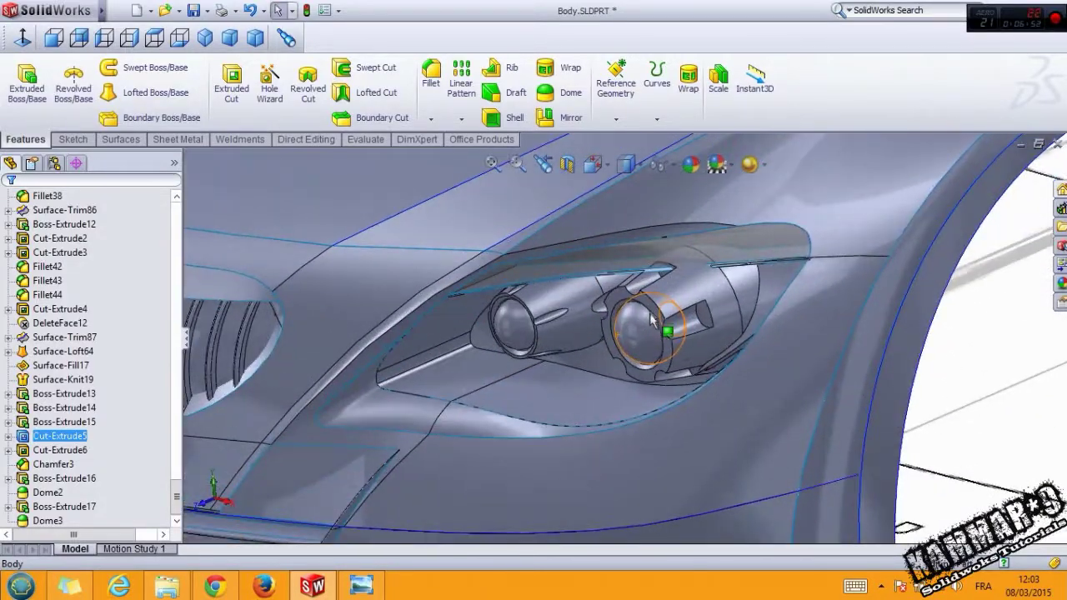
{"action": "scroll", "coordinate": [675, 379], "scroll_direction": "down", "scroll_amount": 3}
{"action": "scroll", "coordinate": [675, 379], "scroll_direction": "up", "scroll_amount": 2}
{"action": "mouse_move", "coordinate": [675, 379]}
{"action": "middle_mouse_down"}
{"action": "mouse_move", "coordinate": [703, 278]}
{"action": "mouse_move", "coordinate": [717, 323]}
{"action": "middle_mouse_up"}
{"action": "scroll", "coordinate": [702, 277], "scroll_direction": "down", "scroll_amount": 3}
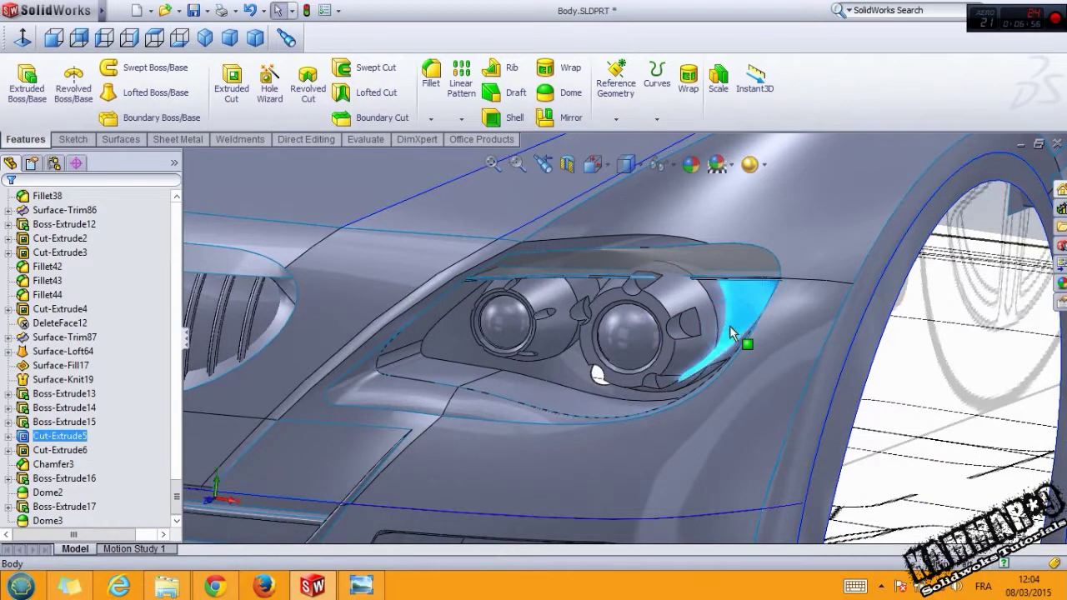
{"action": "left_click", "coordinate": [729, 325]}
{"action": "scroll", "coordinate": [707, 362], "scroll_direction": "down", "scroll_amount": 2}
{"action": "left_click", "coordinate": [55, 393]}
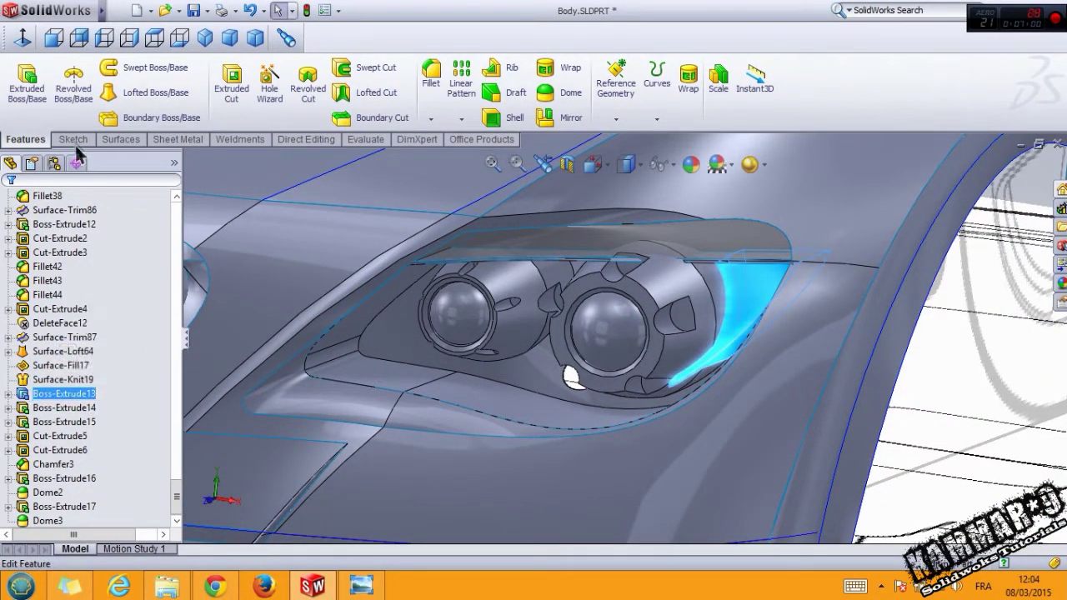
Step: In Sketch220, drag the side-piece curves' lower endpoint onto the housing edge, then rebuild Boss-Extrude13
{"action": "left_click", "coordinate": [52, 39]}
{"action": "scroll", "coordinate": [687, 358], "scroll_direction": "down", "scroll_amount": 2}
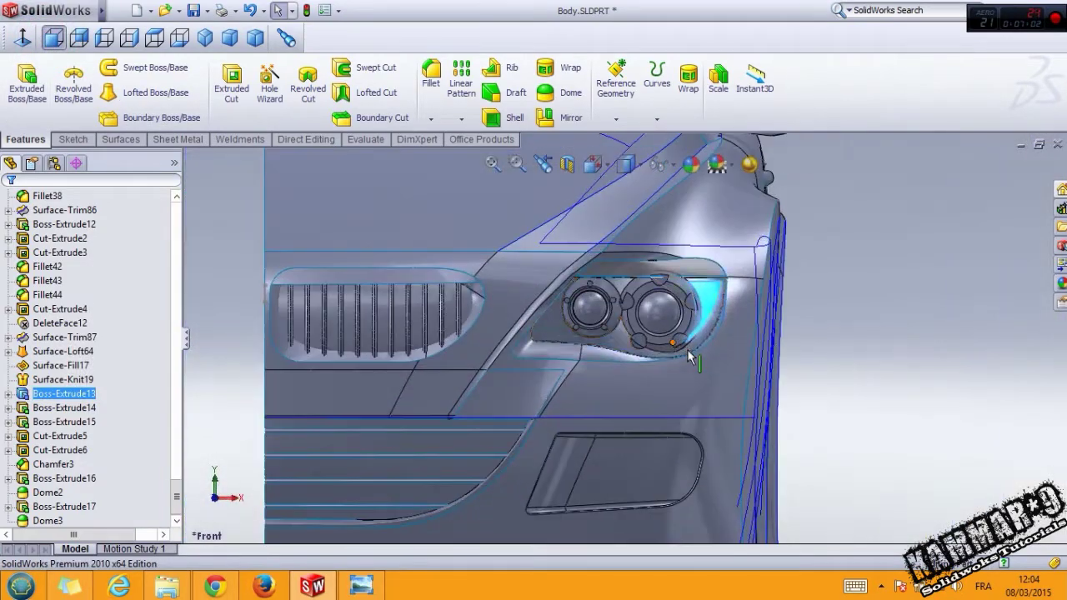
{"action": "scroll", "coordinate": [690, 337], "scroll_direction": "down", "scroll_amount": 2}
{"action": "scroll", "coordinate": [698, 325], "scroll_direction": "down", "scroll_amount": 2}
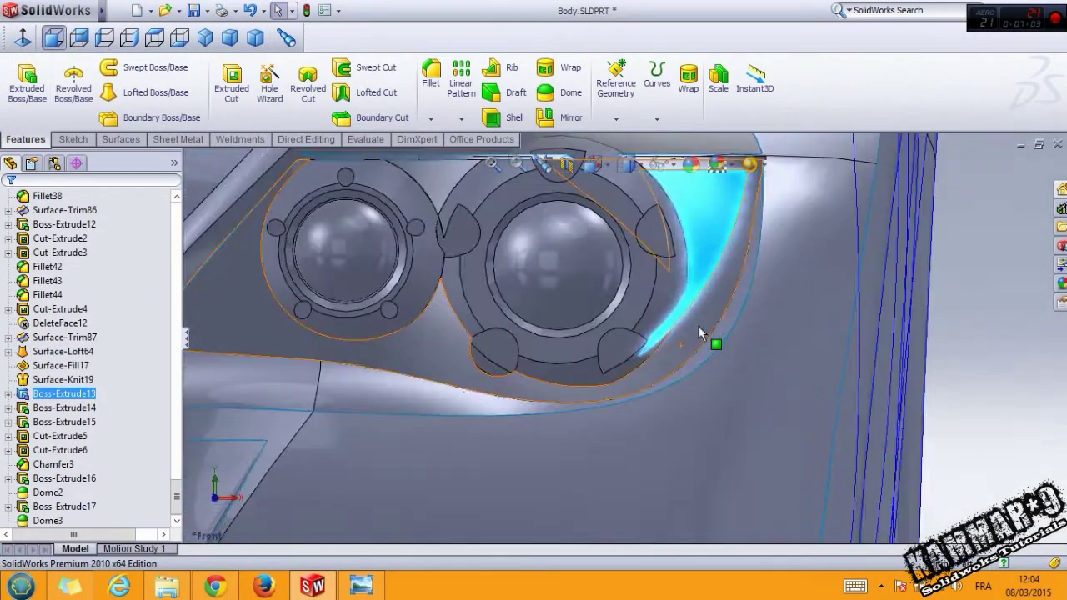
{"action": "left_click", "coordinate": [9, 393]}
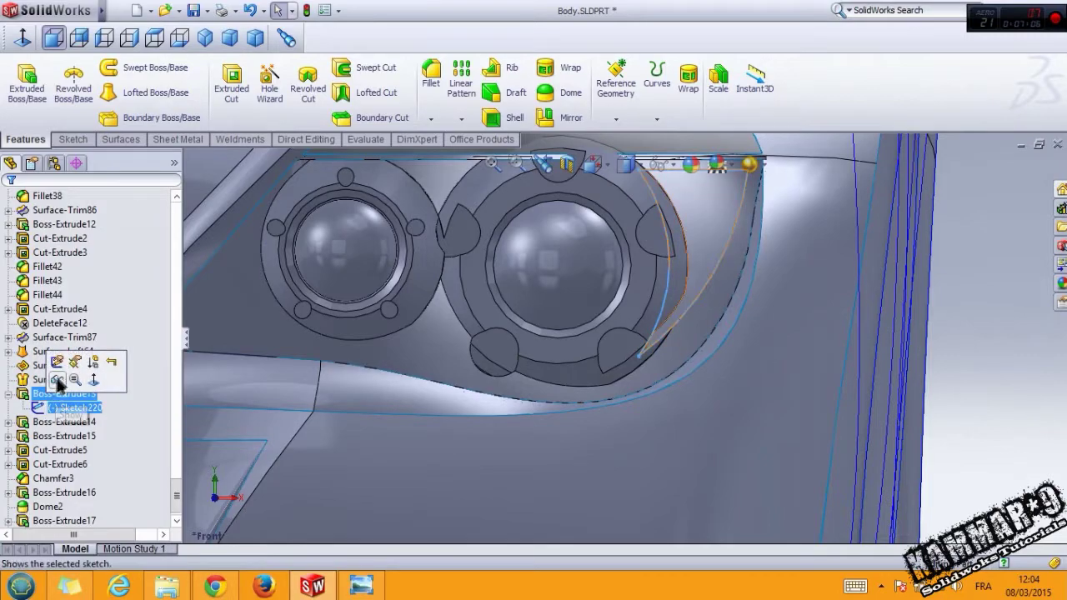
{"action": "left_click", "coordinate": [52, 364]}
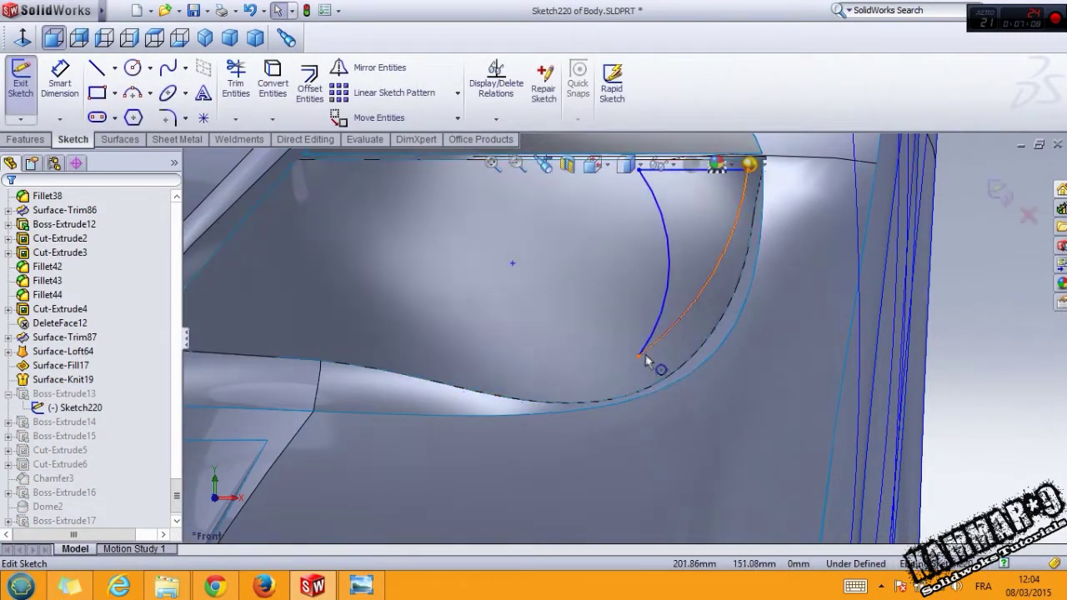
{"action": "left_click", "coordinate": [638, 356]}
{"action": "left_click_drag", "start_coordinate": [639, 356], "coordinate": [671, 368]}
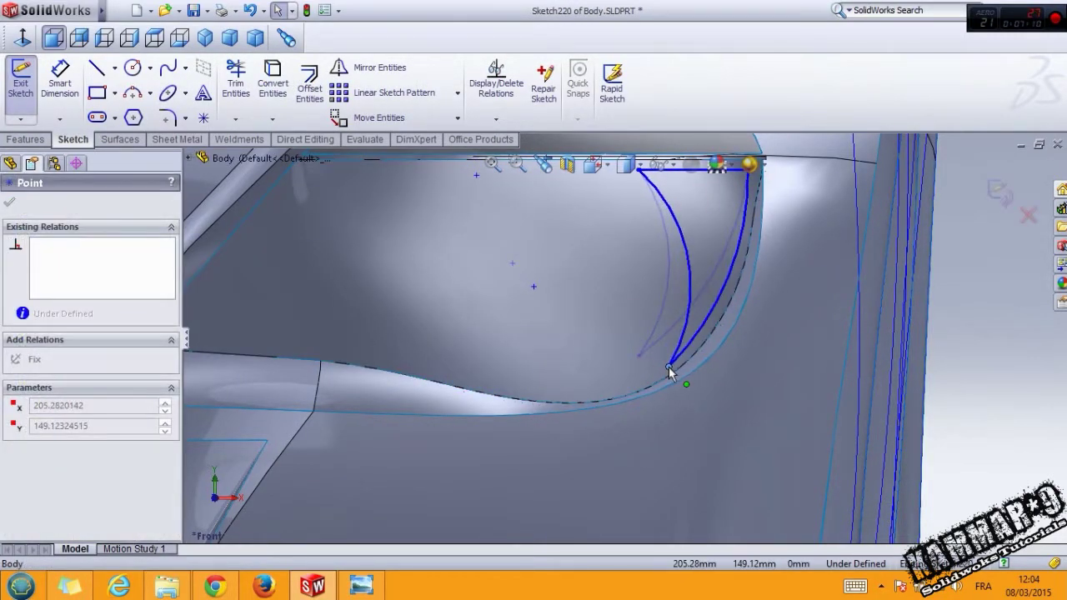
{"action": "left_click", "coordinate": [1000, 192]}
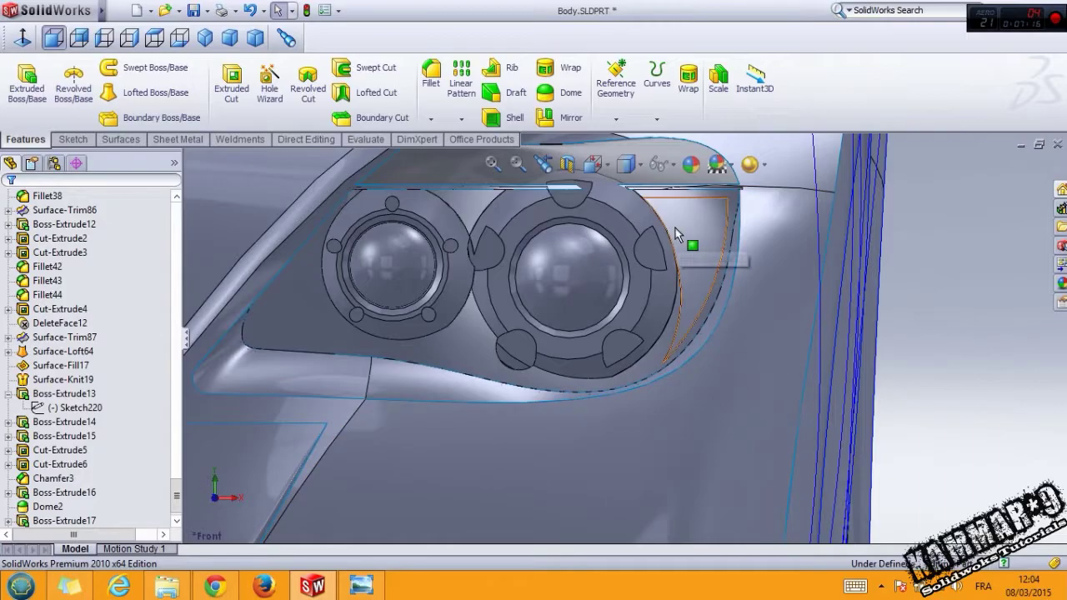
Step: Select the Thicken4 cover lens body and open its appearance options
{"action": "middle_click_drag", "start_coordinate": [663, 280], "coordinate": [613, 346]}
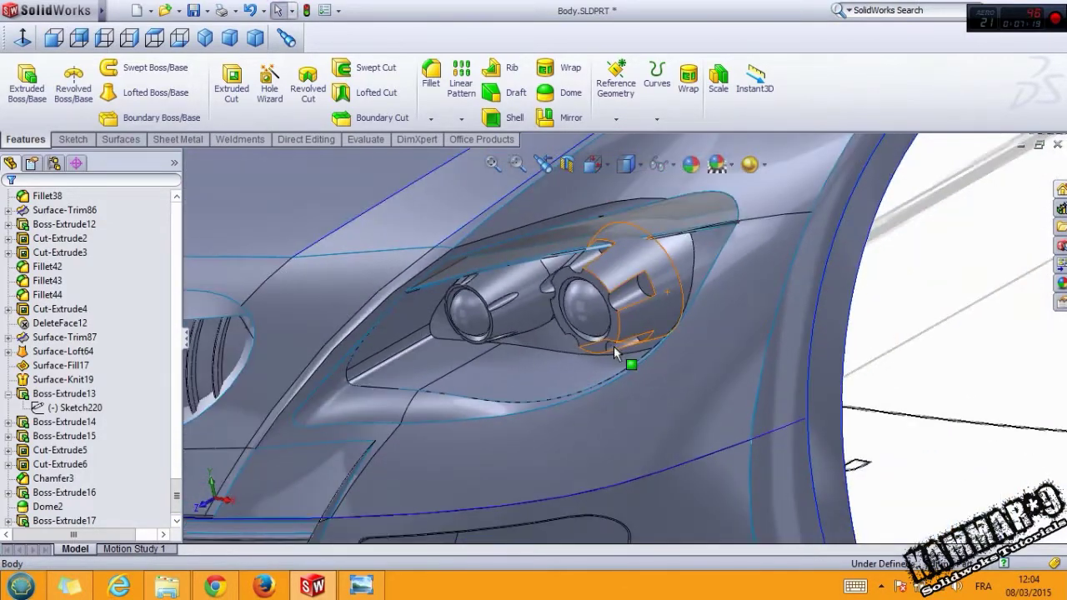
{"action": "left_click", "coordinate": [62, 379]}
{"action": "left_click_drag", "start_coordinate": [176, 494], "coordinate": [167, 213]}
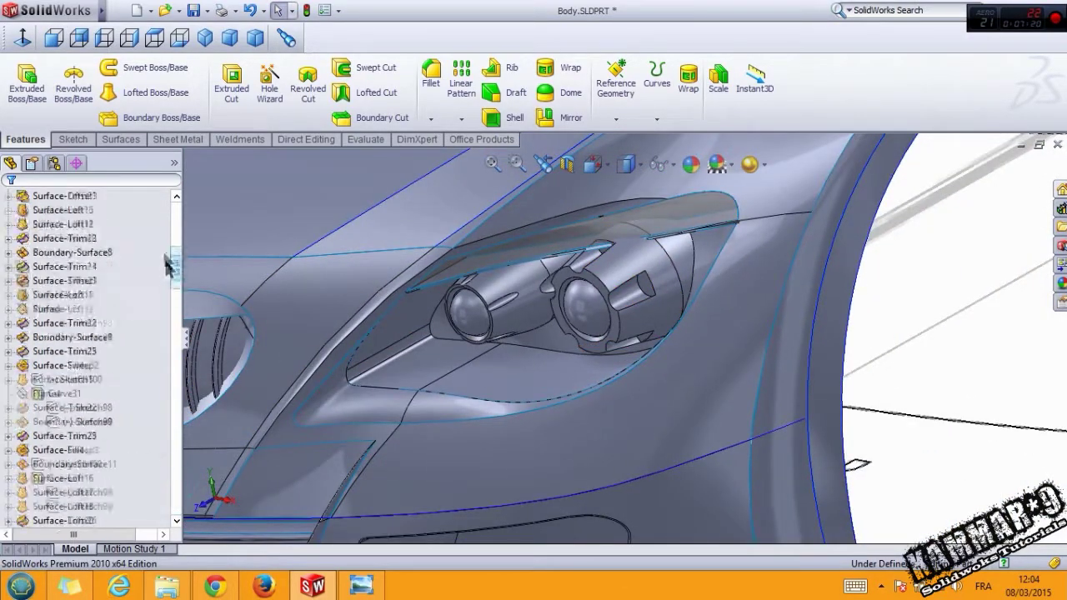
{"action": "left_click", "coordinate": [8, 239]}
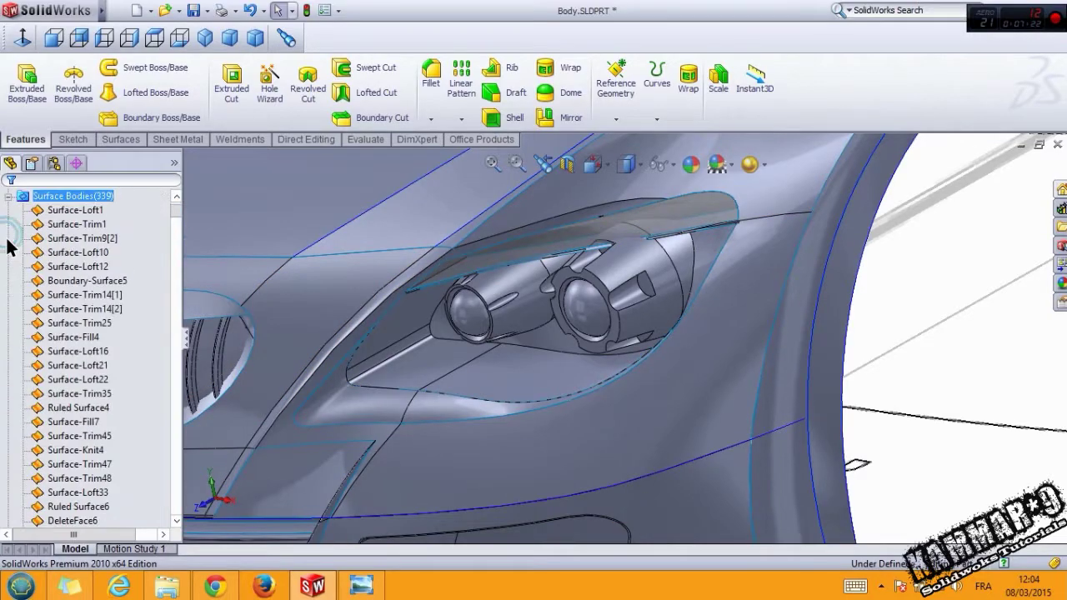
{"action": "left_click", "coordinate": [8, 197]}
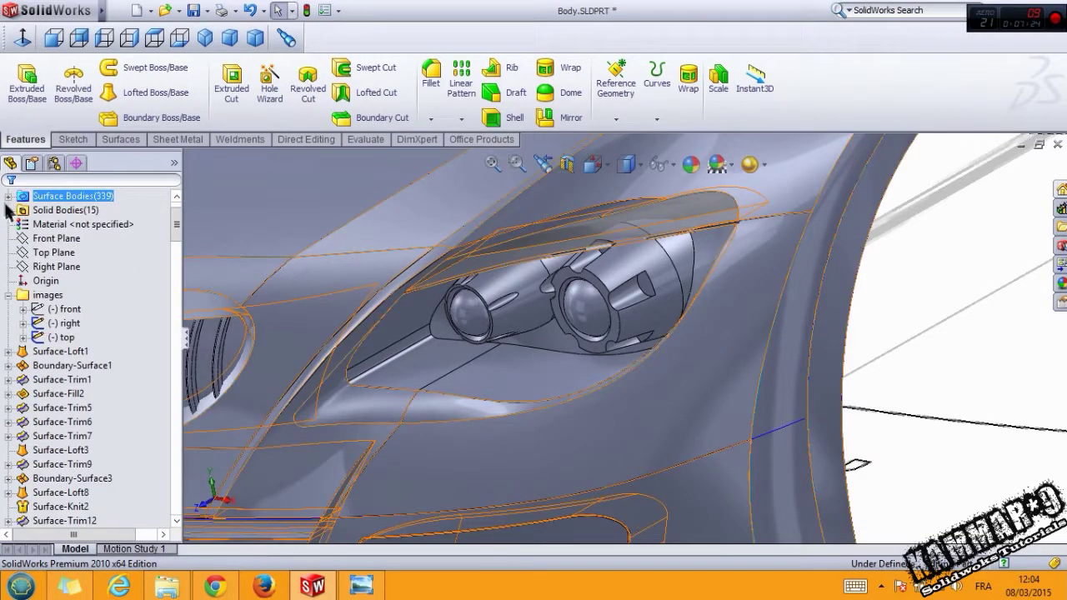
{"action": "left_click", "coordinate": [8, 210]}
{"action": "left_click", "coordinate": [47, 225]}
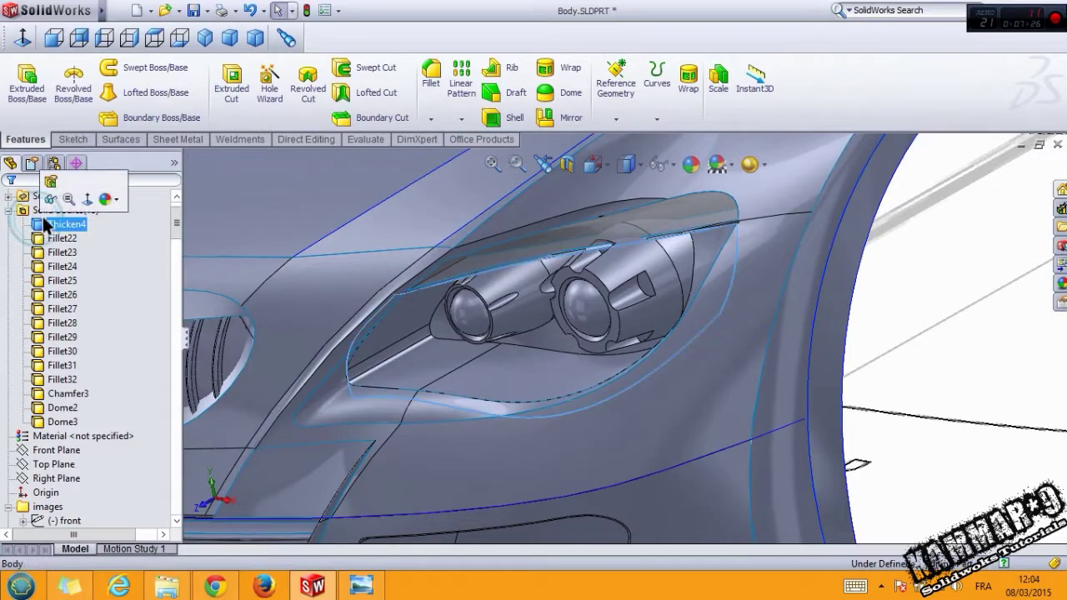
{"action": "left_click", "coordinate": [458, 343]}
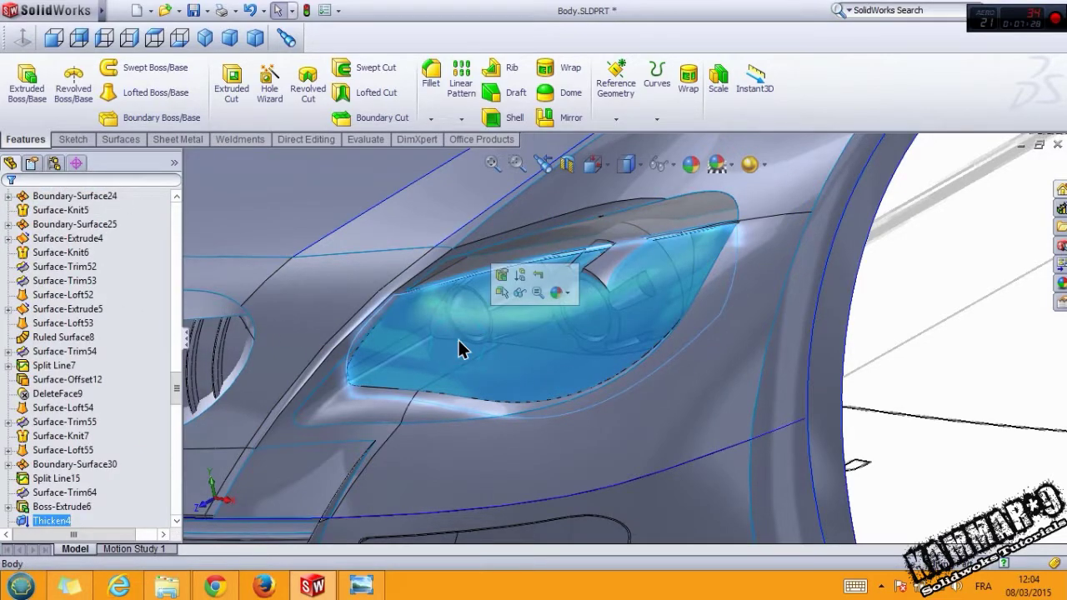
{"action": "right_click", "coordinate": [494, 318]}
{"action": "left_click", "coordinate": [556, 293]}
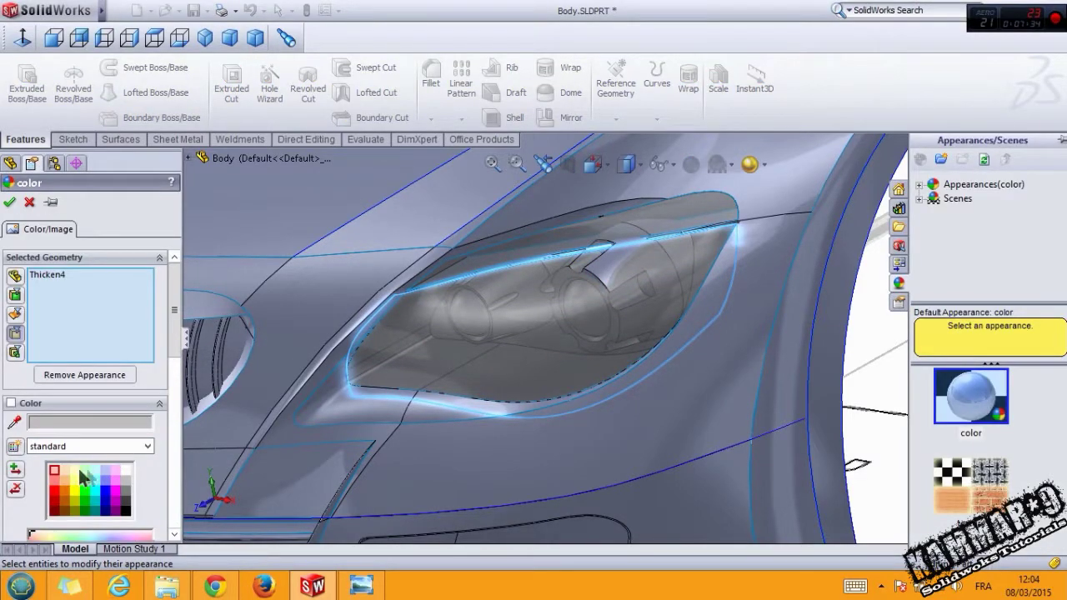
Step: Give the Thicken4 cover lens a white transparent appearance at about 0.7 transparency
{"action": "left_click", "coordinate": [122, 468]}
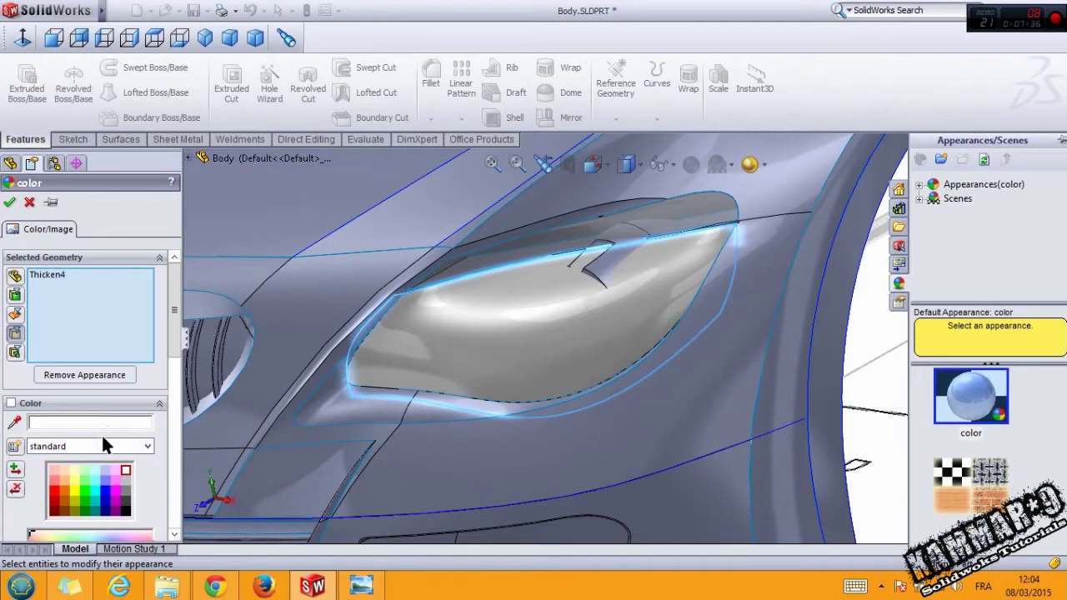
{"action": "left_click", "coordinate": [90, 446]}
{"action": "left_click", "coordinate": [88, 490]}
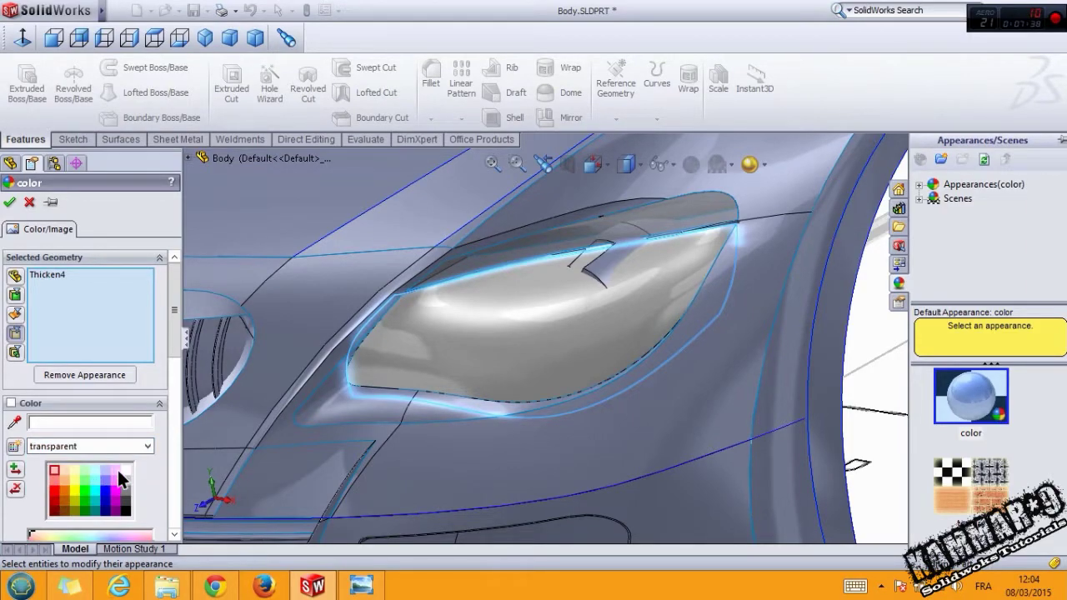
{"action": "left_click", "coordinate": [122, 470]}
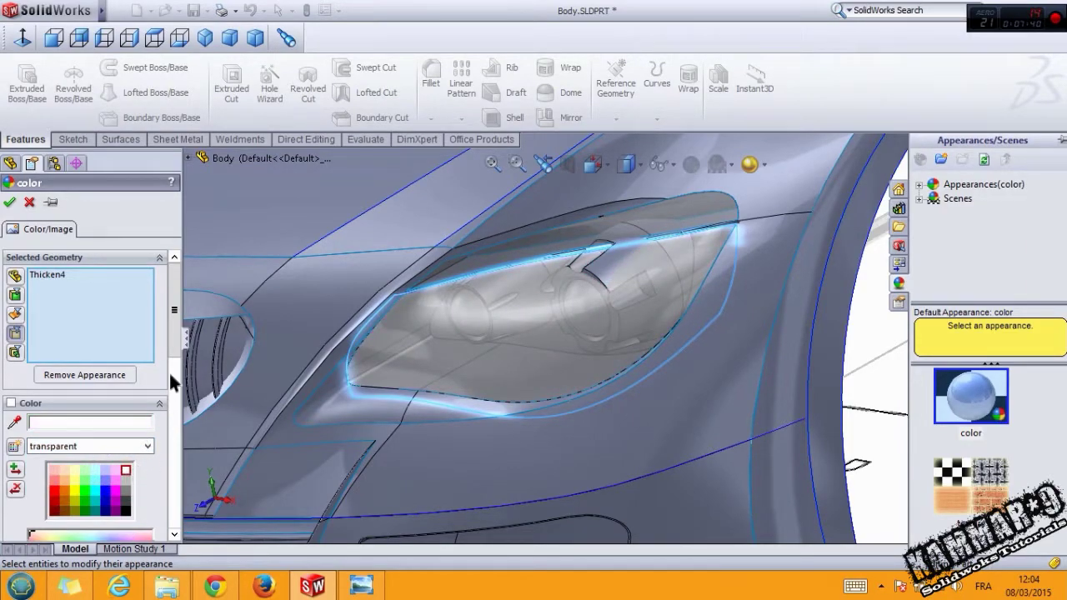
{"action": "left_click_drag", "start_coordinate": [169, 379], "coordinate": [174, 492]}
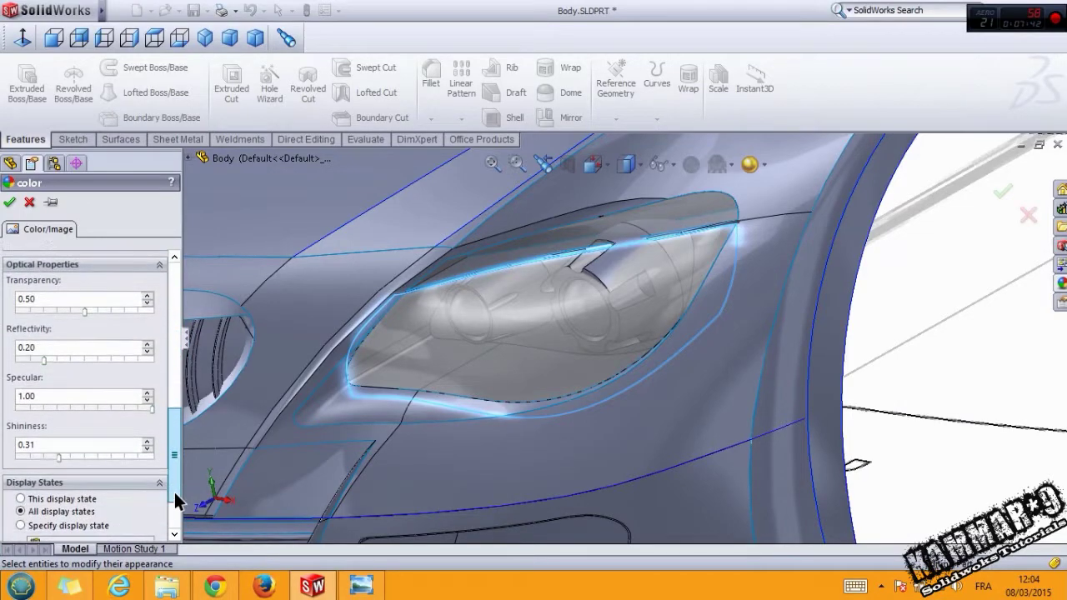
{"action": "left_click", "coordinate": [81, 310]}
{"action": "mouse_move", "coordinate": [74, 309]}
{"action": "left_mouse_down"}
{"action": "mouse_move", "coordinate": [46, 304]}
{"action": "mouse_move", "coordinate": [116, 312]}
{"action": "left_mouse_up"}
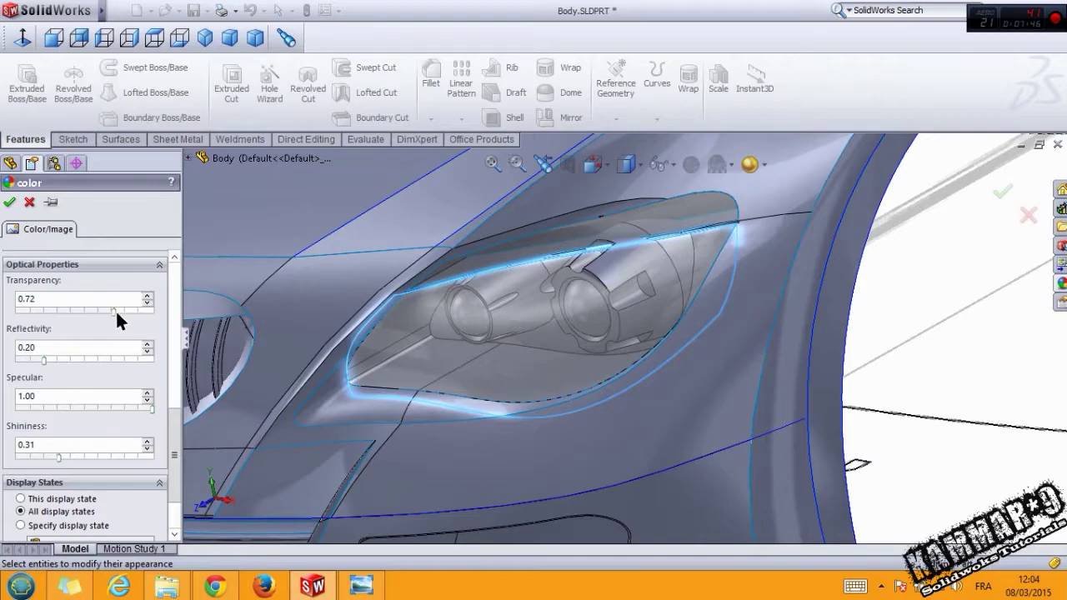
{"action": "left_click", "coordinate": [9, 202]}
{"action": "scroll", "coordinate": [613, 374], "scroll_direction": "up", "scroll_amount": 5}
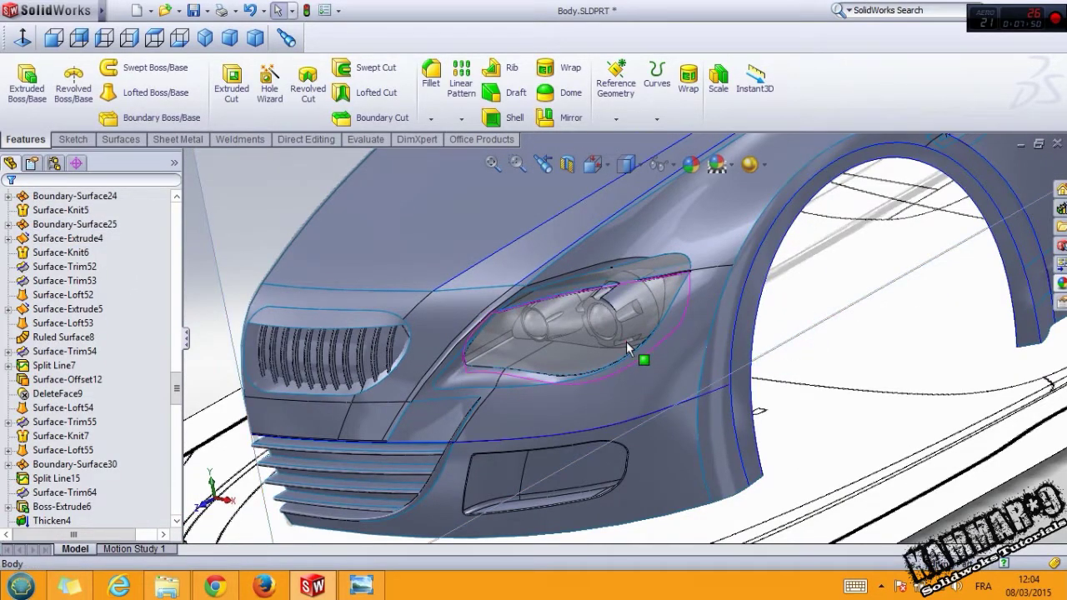
{"action": "scroll", "coordinate": [634, 334], "scroll_direction": "down", "scroll_amount": 2}
{"action": "scroll", "coordinate": [658, 315], "scroll_direction": "down", "scroll_amount": 2}
{"action": "scroll", "coordinate": [620, 309], "scroll_direction": "down", "scroll_amount": 4}
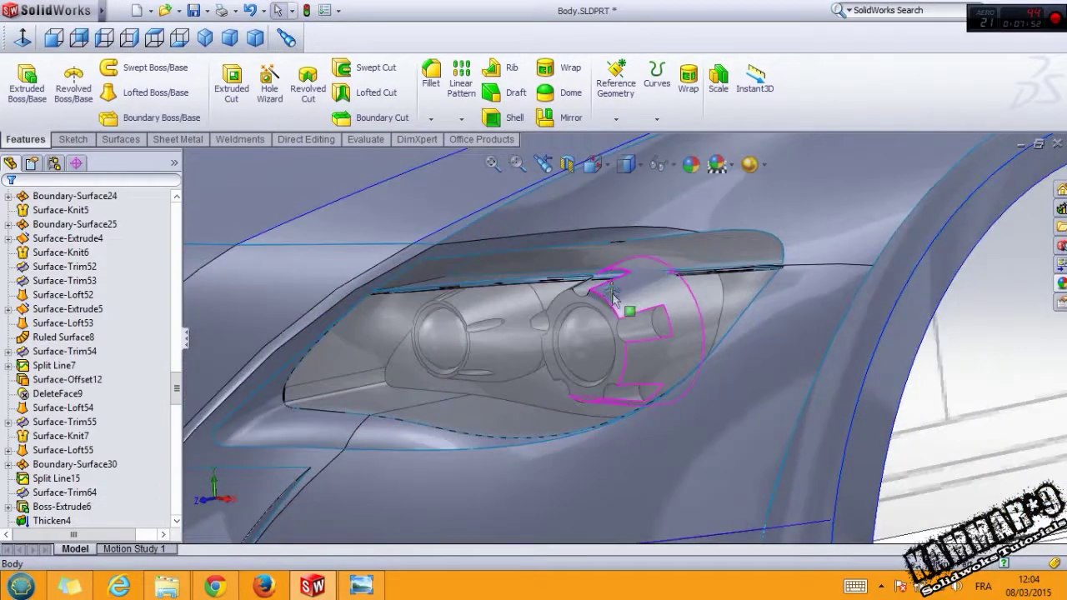
{"action": "scroll", "coordinate": [597, 421], "scroll_direction": "up", "scroll_amount": 5}
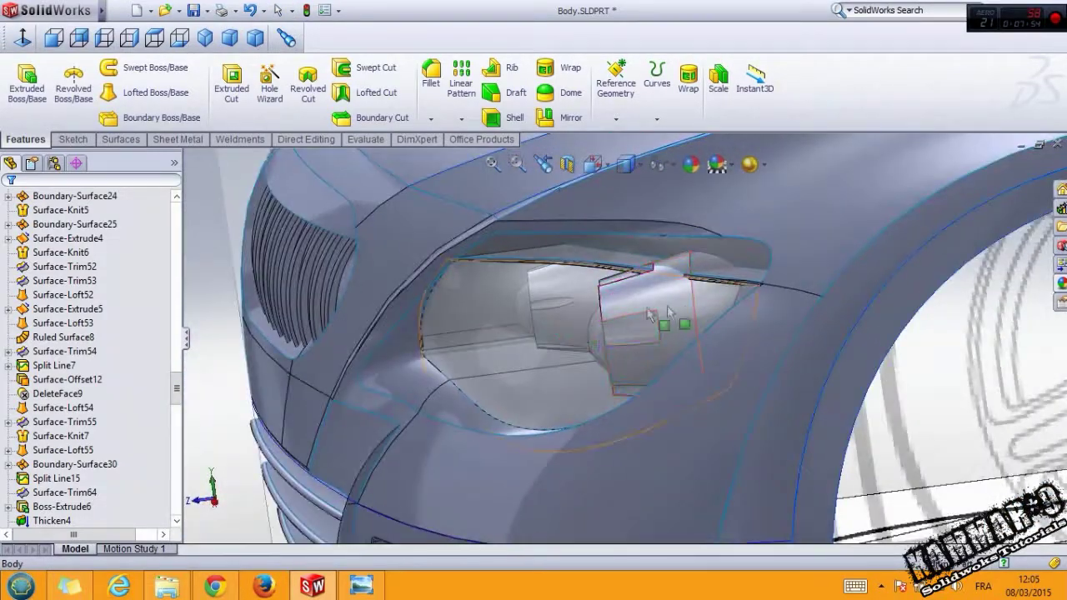
{"action": "scroll", "coordinate": [654, 271], "scroll_direction": "down", "scroll_amount": 6}
{"action": "left_click", "coordinate": [663, 281]}
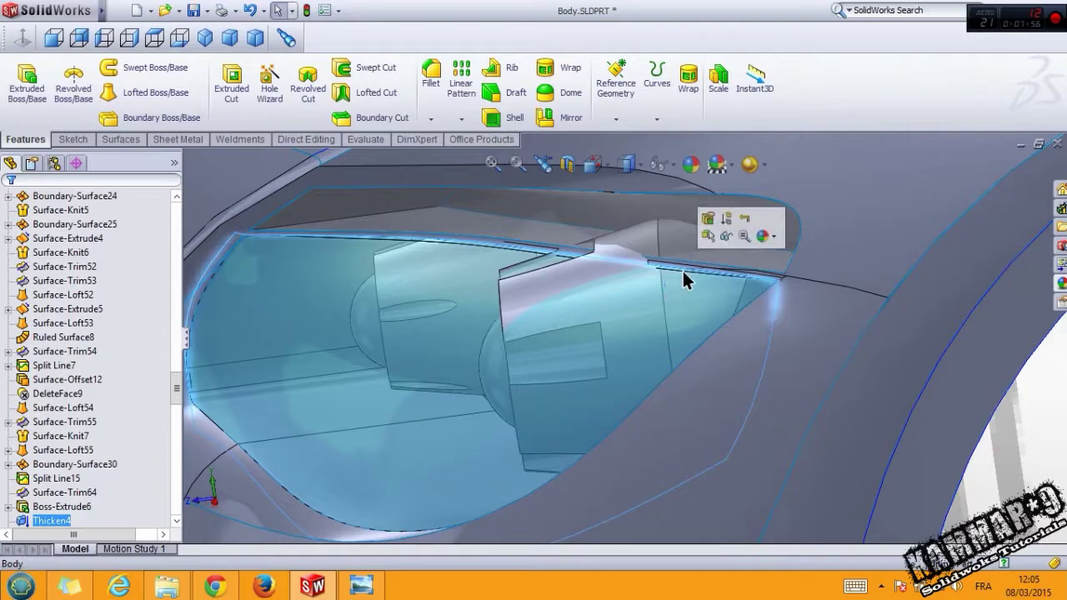
{"action": "mouse_move", "coordinate": [623, 298]}
{"action": "middle_mouse_down"}
{"action": "mouse_move", "coordinate": [684, 242]}
{"action": "mouse_move", "coordinate": [711, 240]}
{"action": "middle_mouse_up"}
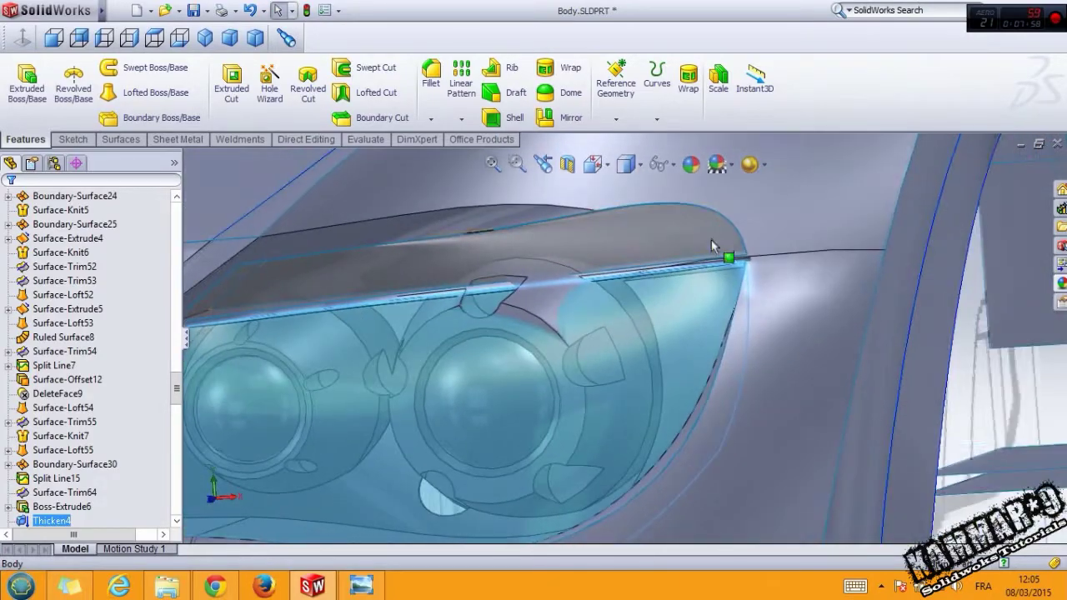
{"action": "middle_click_drag", "start_coordinate": [560, 323], "coordinate": [536, 369]}
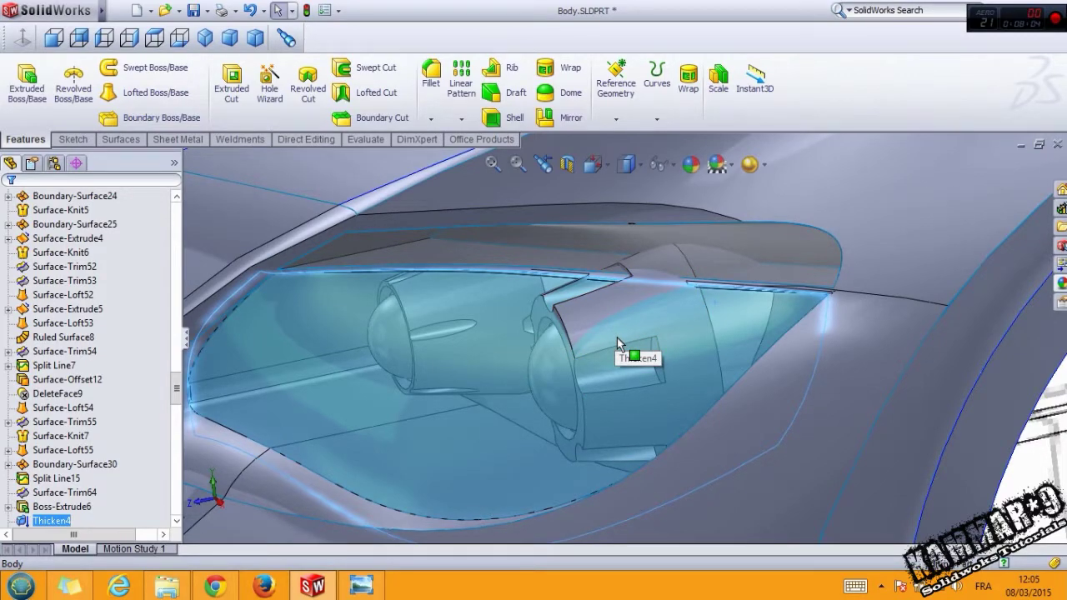
{"action": "left_click", "coordinate": [700, 312]}
{"action": "scroll", "coordinate": [45, 487], "scroll_direction": "down", "scroll_amount": 2}
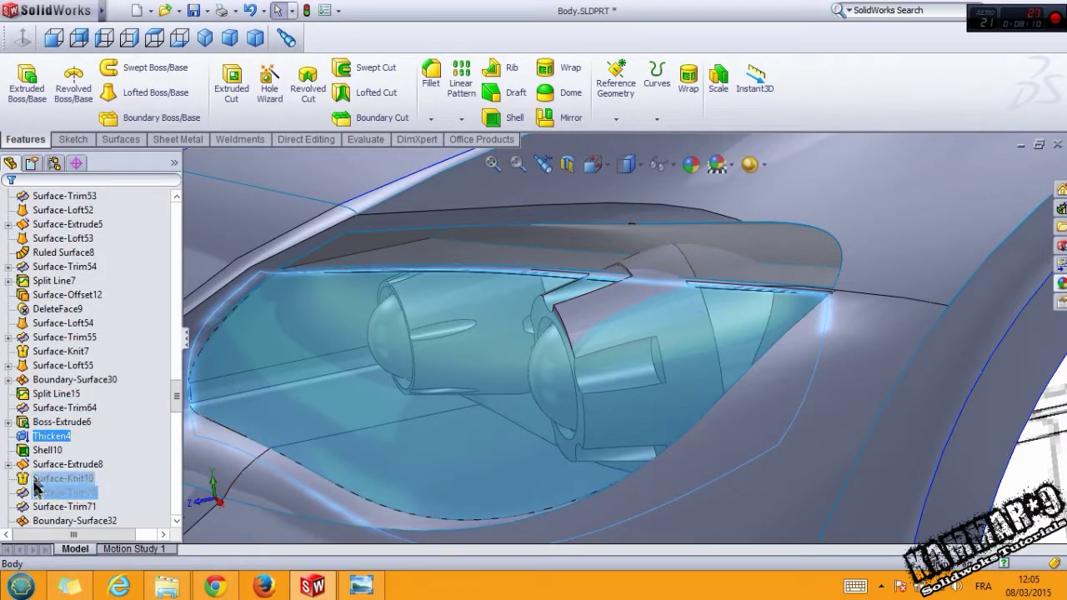
{"action": "left_click", "coordinate": [35, 427]}
{"action": "scroll", "coordinate": [48, 439], "scroll_direction": "down", "scroll_amount": 5}
{"action": "scroll", "coordinate": [49, 442], "scroll_direction": "down", "scroll_amount": 5}
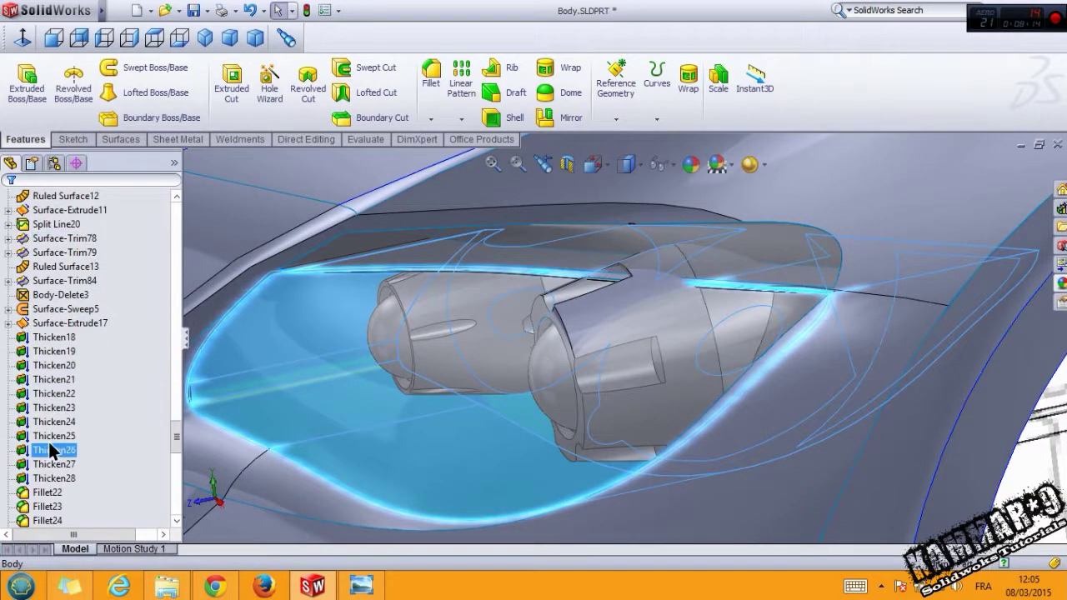
{"action": "scroll", "coordinate": [49, 442], "scroll_direction": "down", "scroll_amount": 5}
{"action": "scroll", "coordinate": [66, 401], "scroll_direction": "down", "scroll_amount": 5}
{"action": "scroll", "coordinate": [68, 413], "scroll_direction": "down", "scroll_amount": 4}
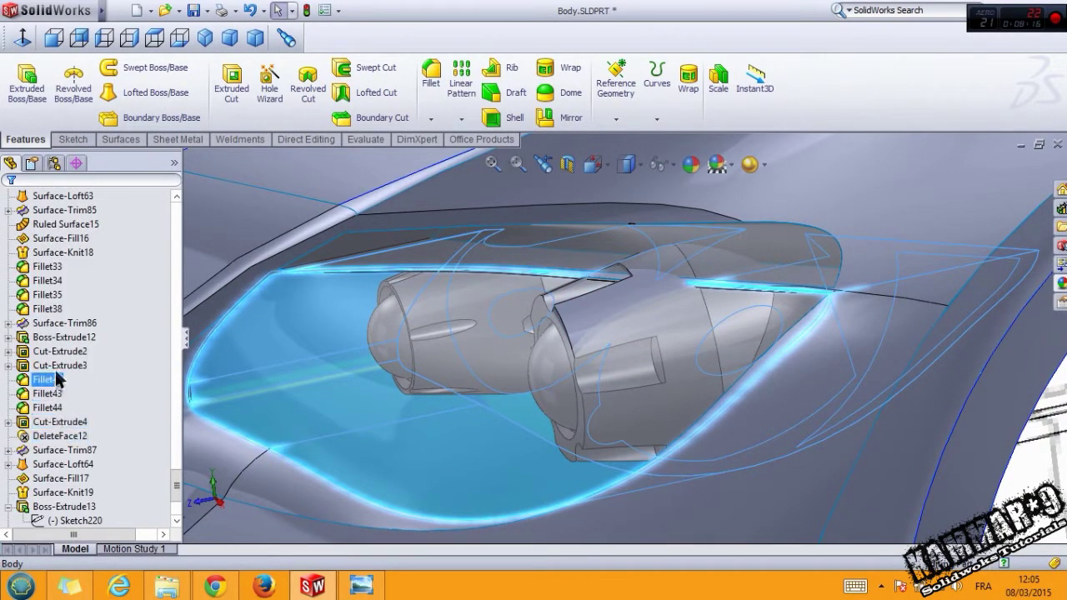
{"action": "scroll", "coordinate": [56, 363], "scroll_direction": "down", "scroll_amount": 3}
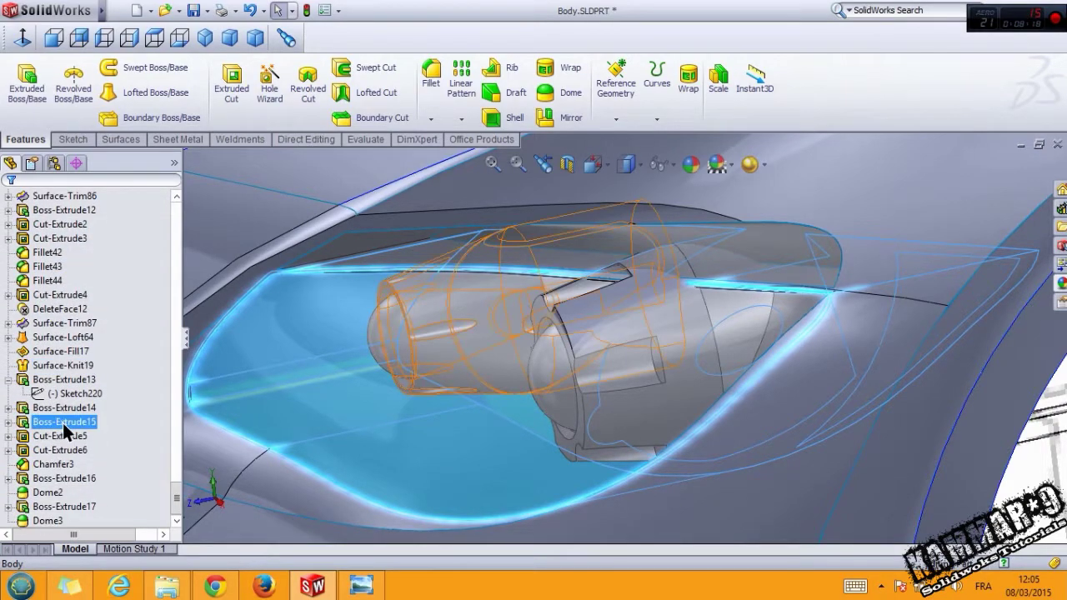
{"action": "left_click", "coordinate": [65, 408]}
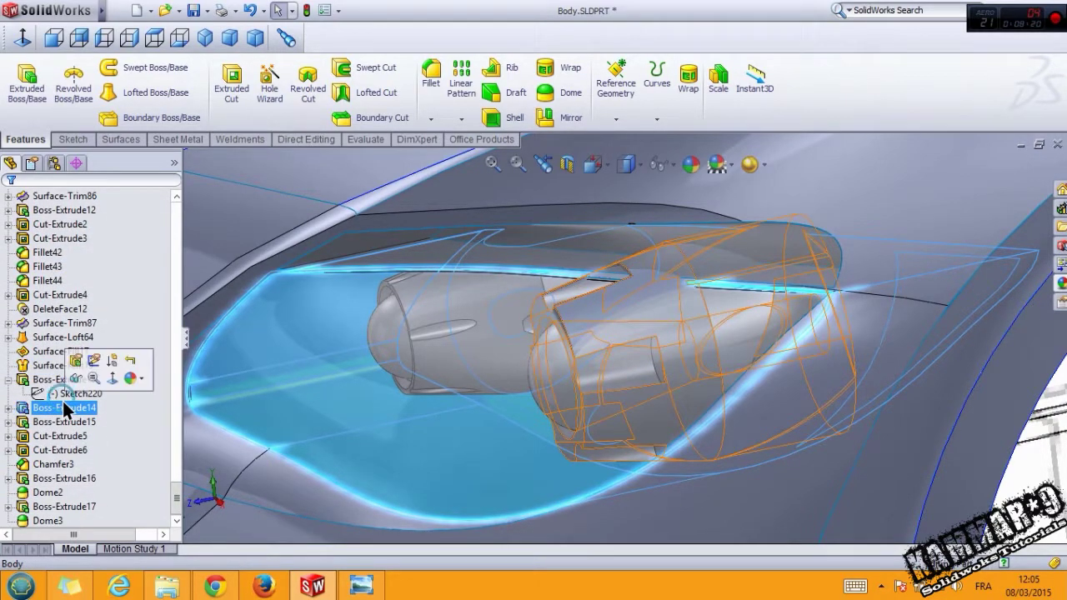
{"action": "left_click", "coordinate": [41, 376]}
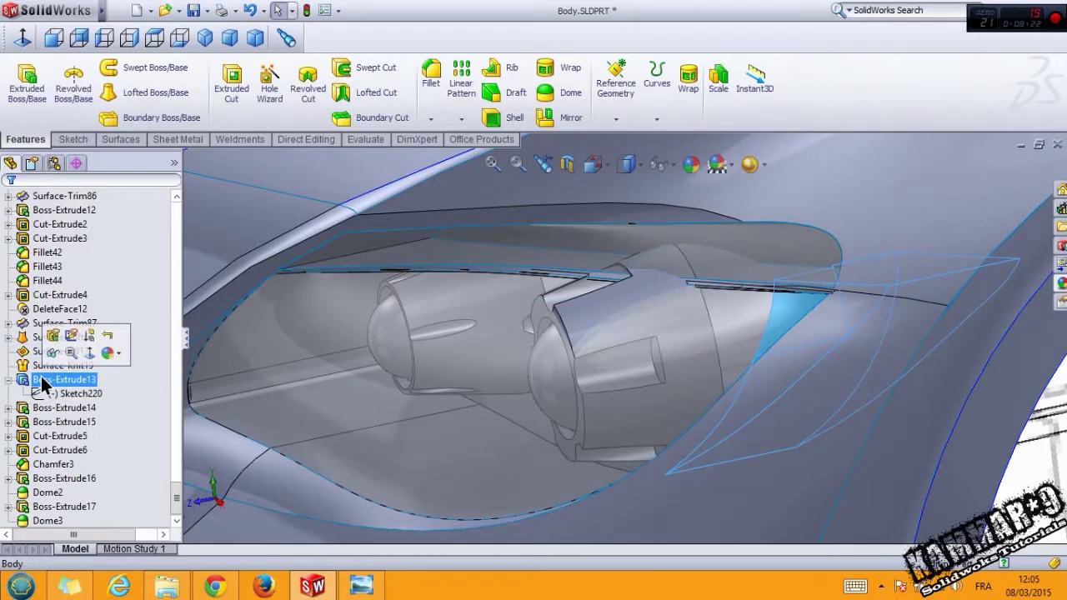
{"action": "left_click", "coordinate": [50, 402]}
Step: Select the large outer circle in Boss-Extrude14's sketch, accept it, and rebuild the projector ring
{"action": "left_click", "coordinate": [75, 368]}
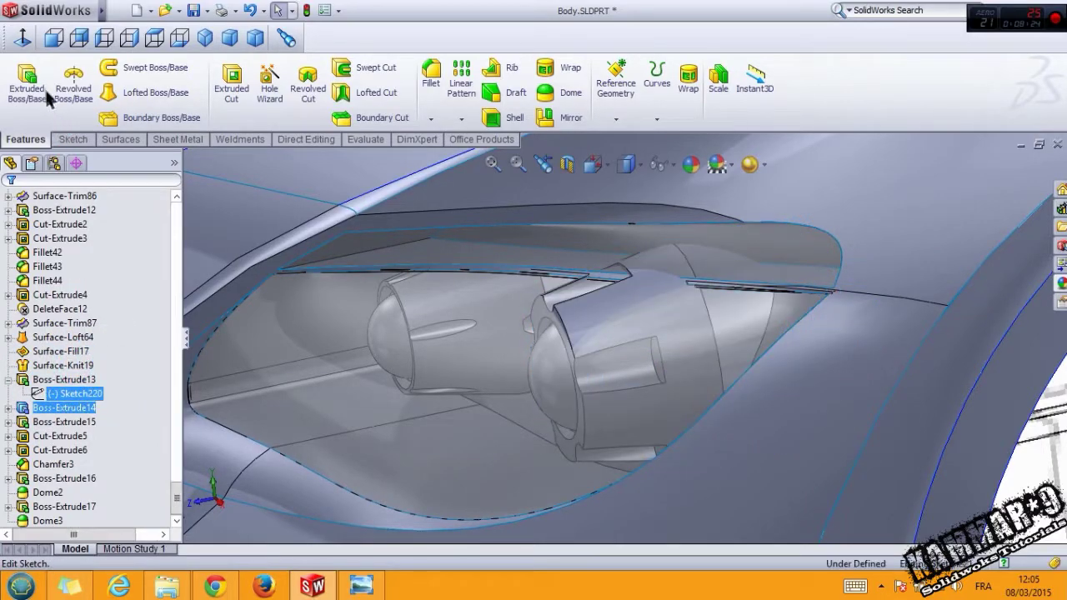
{"action": "scroll", "coordinate": [625, 299], "scroll_direction": "down", "scroll_amount": 3}
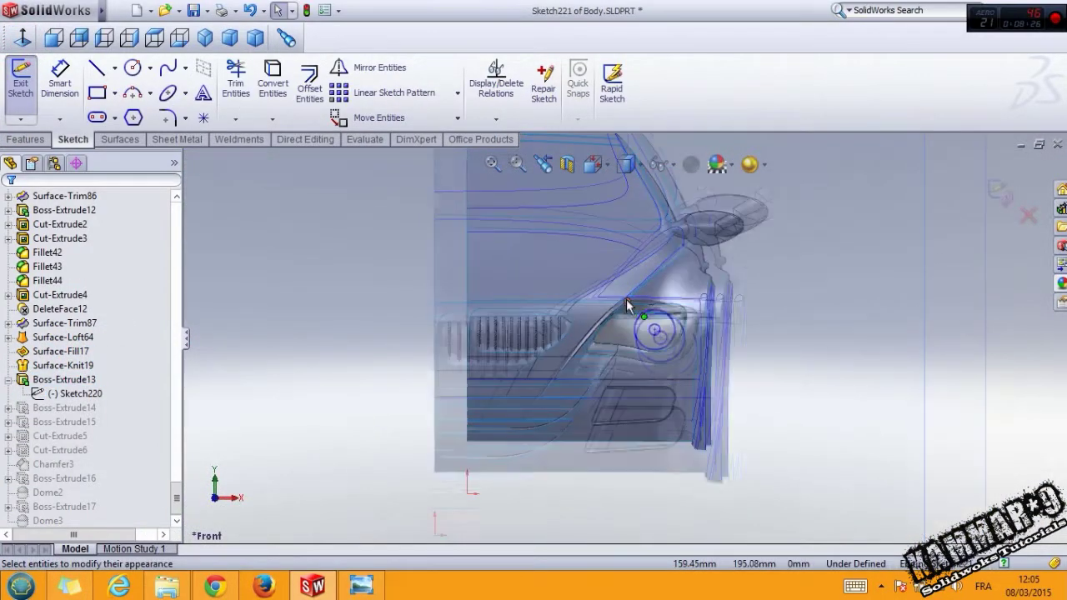
{"action": "scroll", "coordinate": [656, 330], "scroll_direction": "down", "scroll_amount": 3}
{"action": "scroll", "coordinate": [708, 334], "scroll_direction": "down", "scroll_amount": 3}
{"action": "scroll", "coordinate": [720, 333], "scroll_direction": "down", "scroll_amount": 2}
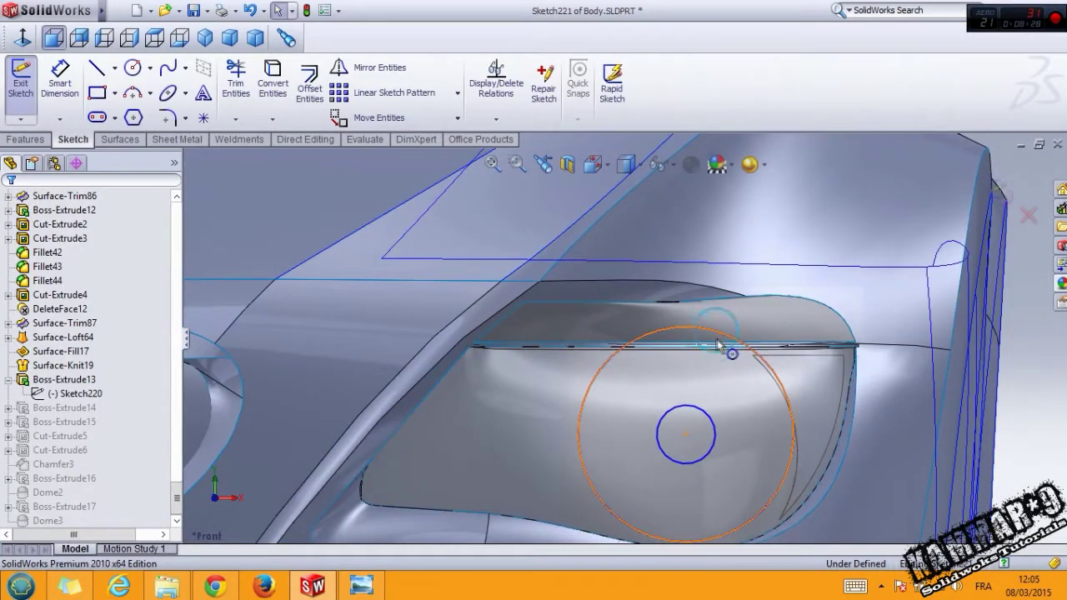
{"action": "left_click", "coordinate": [724, 345]}
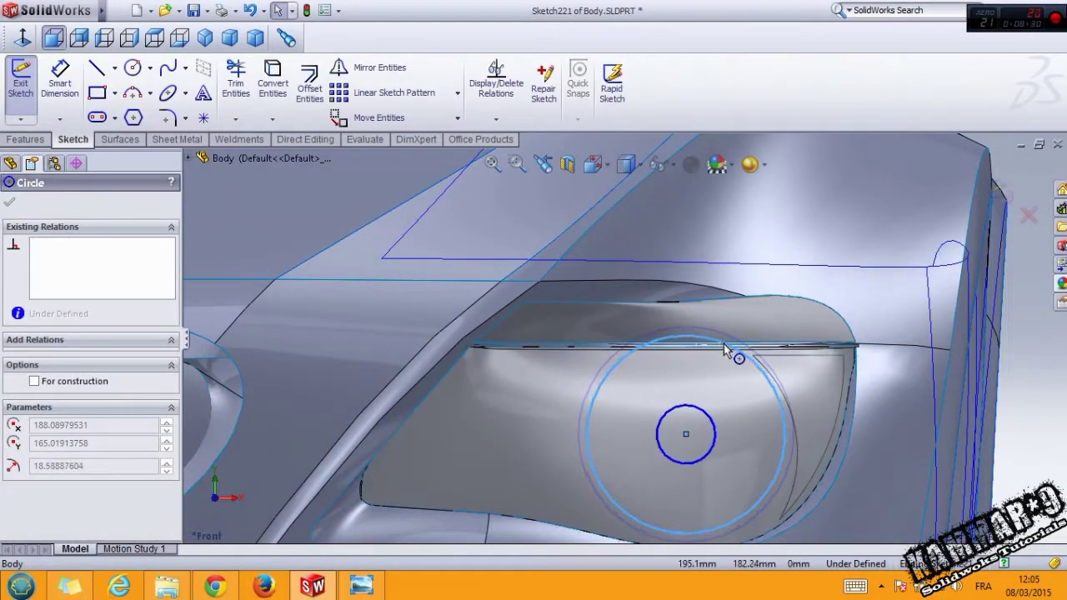
{"action": "left_click", "coordinate": [1014, 198]}
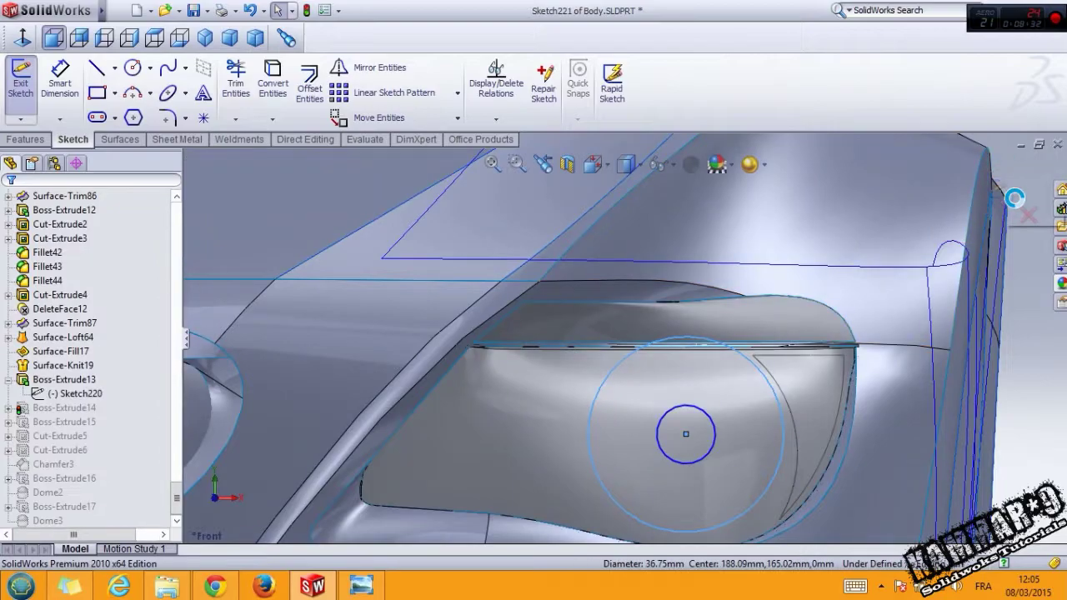
{"action": "left_click", "coordinate": [1014, 198]}
Step: Orbit and zoom to a face-on view of the headlight, then select the cover lens
{"action": "scroll", "coordinate": [760, 356], "scroll_direction": "down", "scroll_amount": 3}
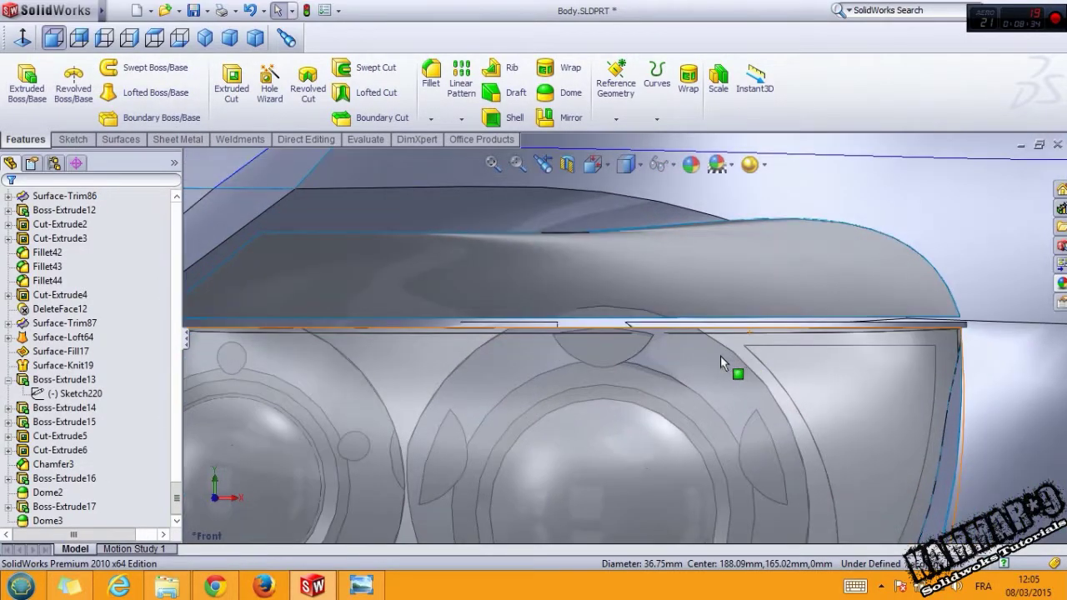
{"action": "mouse_move", "coordinate": [720, 355]}
{"action": "middle_mouse_down"}
{"action": "mouse_move", "coordinate": [633, 409]}
{"action": "mouse_move", "coordinate": [645, 507]}
{"action": "mouse_move", "coordinate": [694, 392]}
{"action": "mouse_move", "coordinate": [728, 357]}
{"action": "mouse_move", "coordinate": [753, 375]}
{"action": "mouse_move", "coordinate": [763, 369]}
{"action": "mouse_move", "coordinate": [709, 326]}
{"action": "mouse_move", "coordinate": [669, 320]}
{"action": "mouse_move", "coordinate": [642, 288]}
{"action": "middle_mouse_up"}
{"action": "left_click", "coordinate": [130, 40]}
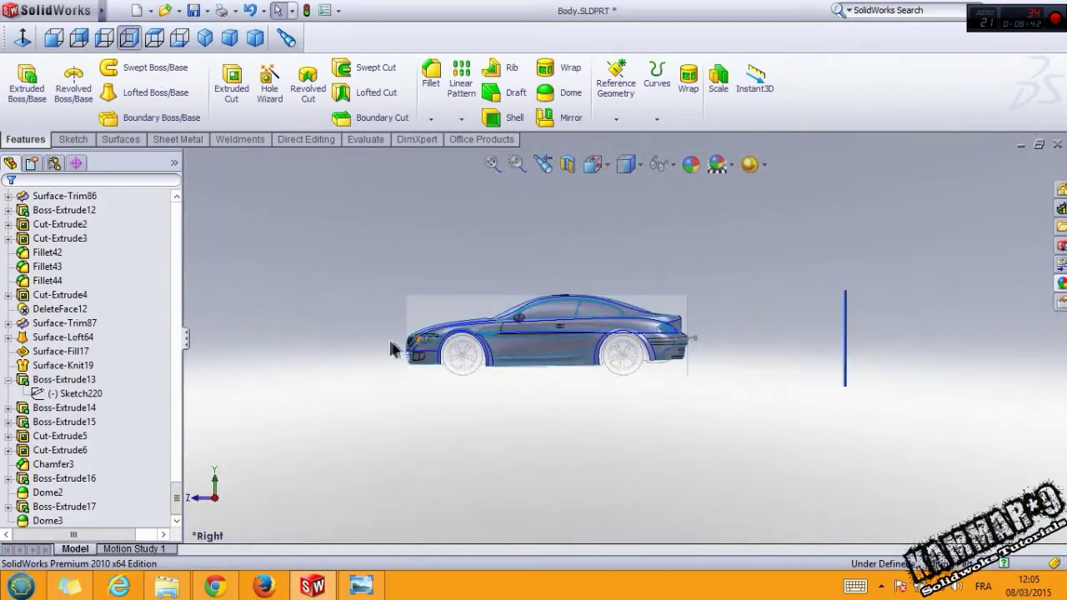
{"action": "scroll", "coordinate": [500, 333], "scroll_direction": "down", "scroll_amount": 2}
{"action": "scroll", "coordinate": [533, 325], "scroll_direction": "down", "scroll_amount": 3}
{"action": "scroll", "coordinate": [553, 312], "scroll_direction": "down", "scroll_amount": 3}
{"action": "scroll", "coordinate": [553, 312], "scroll_direction": "down", "scroll_amount": 3}
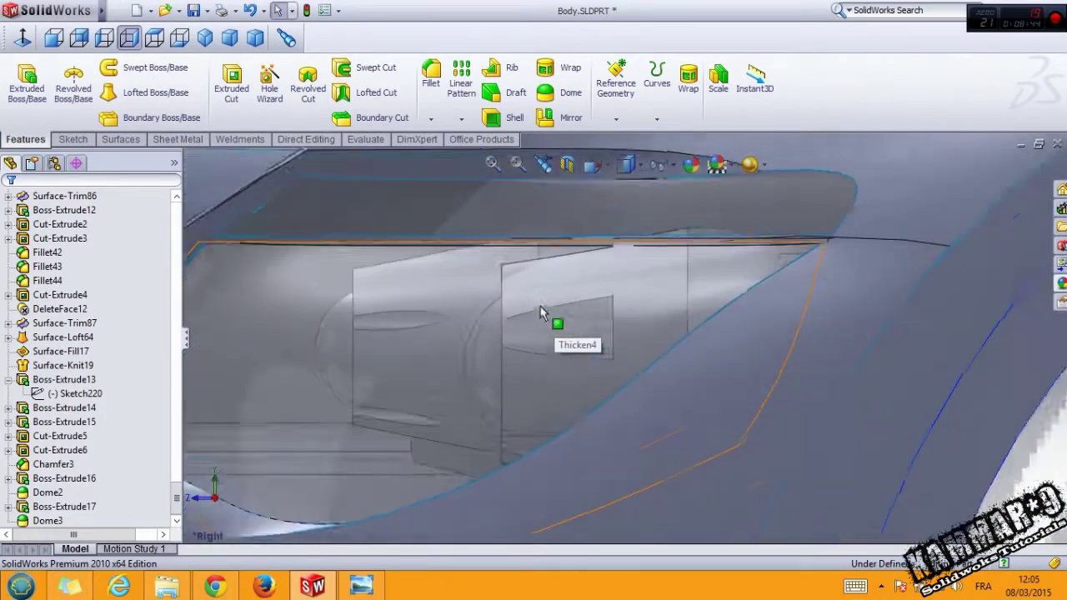
{"action": "scroll", "coordinate": [540, 306], "scroll_direction": "down", "scroll_amount": 2}
{"action": "mouse_move", "coordinate": [625, 259]}
{"action": "middle_mouse_down"}
{"action": "mouse_move", "coordinate": [650, 269]}
{"action": "mouse_move", "coordinate": [664, 368]}
{"action": "middle_mouse_up"}
{"action": "mouse_move", "coordinate": [723, 301]}
{"action": "middle_mouse_down"}
{"action": "mouse_move", "coordinate": [738, 275]}
{"action": "mouse_move", "coordinate": [795, 255]}
{"action": "mouse_move", "coordinate": [790, 265]}
{"action": "middle_mouse_up"}
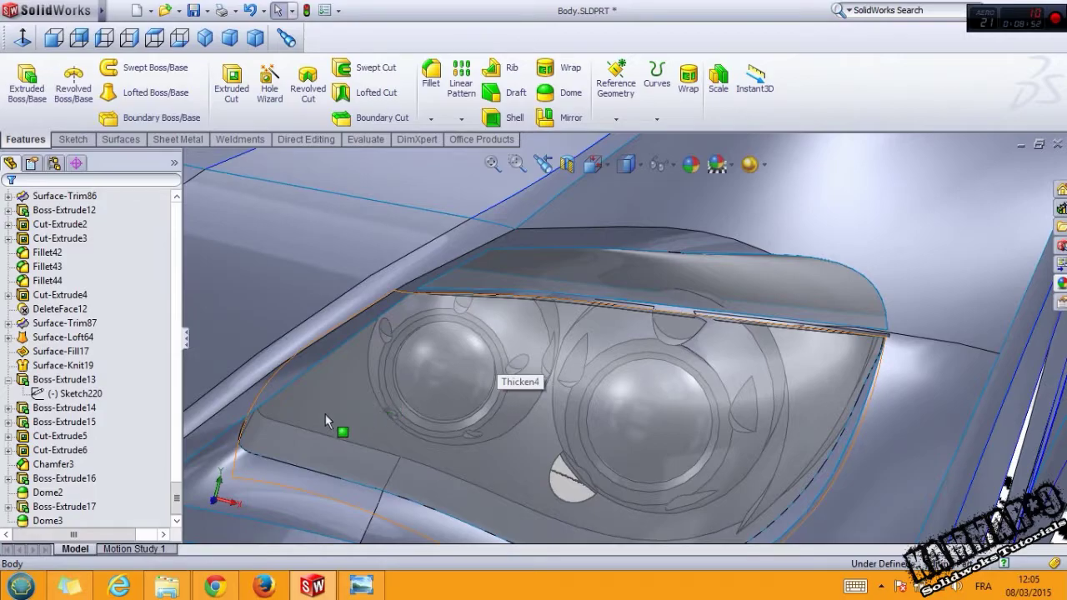
{"action": "mouse_move", "coordinate": [379, 394]}
{"action": "middle_mouse_down"}
{"action": "mouse_move", "coordinate": [494, 343]}
{"action": "mouse_move", "coordinate": [530, 308]}
{"action": "mouse_move", "coordinate": [477, 370]}
{"action": "middle_mouse_up"}
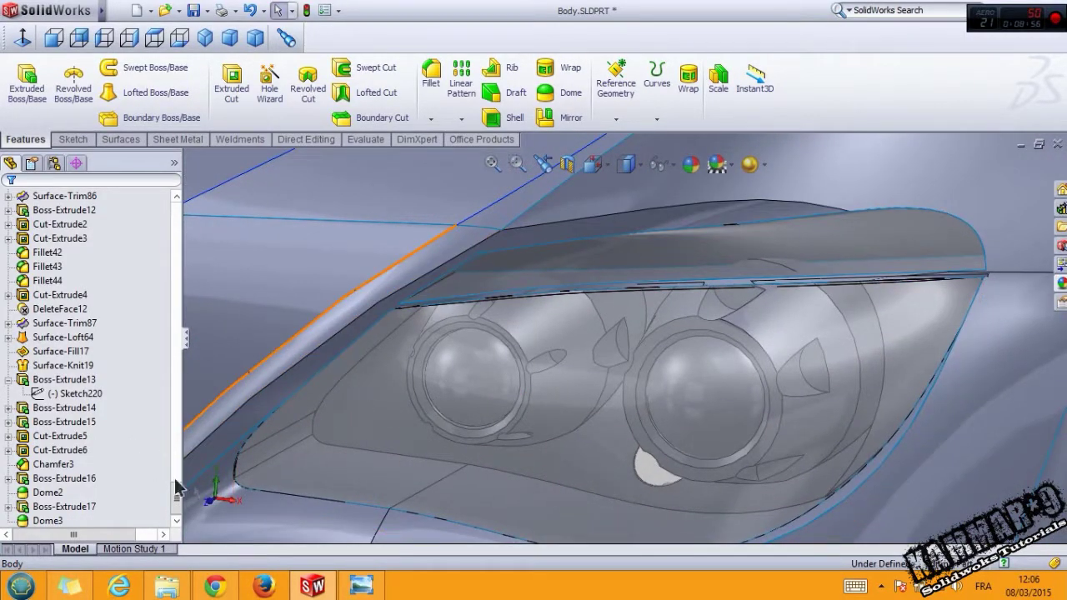
{"action": "left_click", "coordinate": [760, 385]}
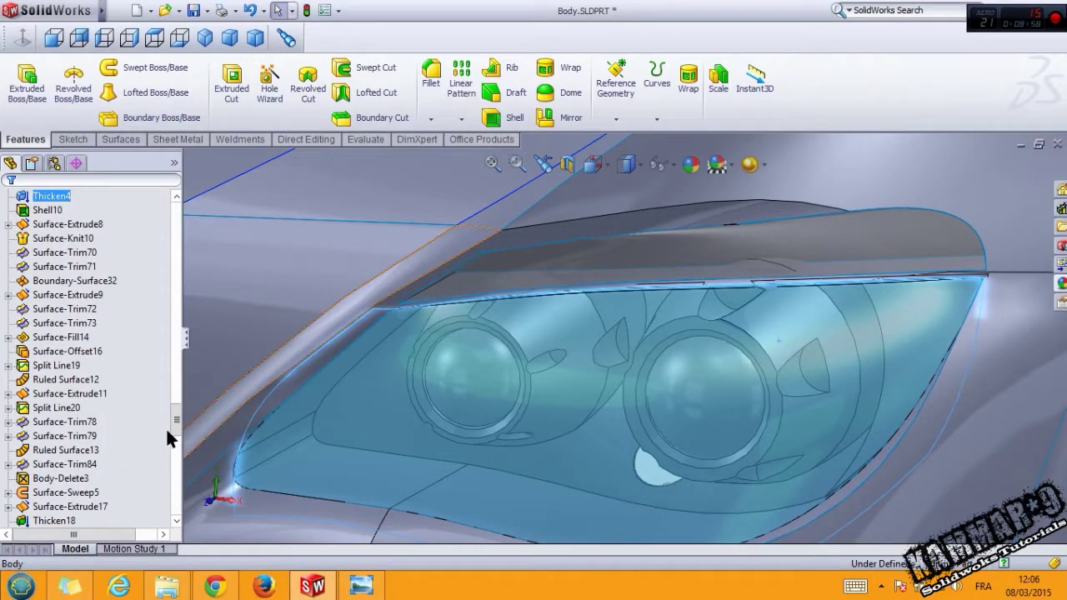
{"action": "left_click_drag", "start_coordinate": [175, 421], "coordinate": [182, 517]}
Step: Drag the projector circles' centre point slightly lower in Boss-Extrude14's sketch
{"action": "left_click", "coordinate": [42, 408]}
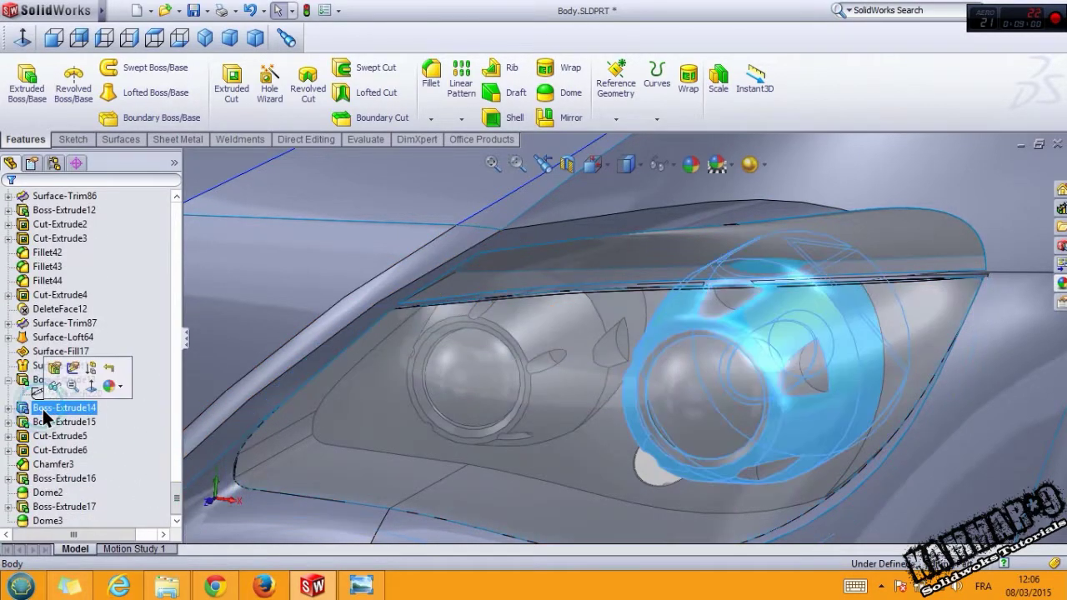
{"action": "left_click", "coordinate": [74, 368]}
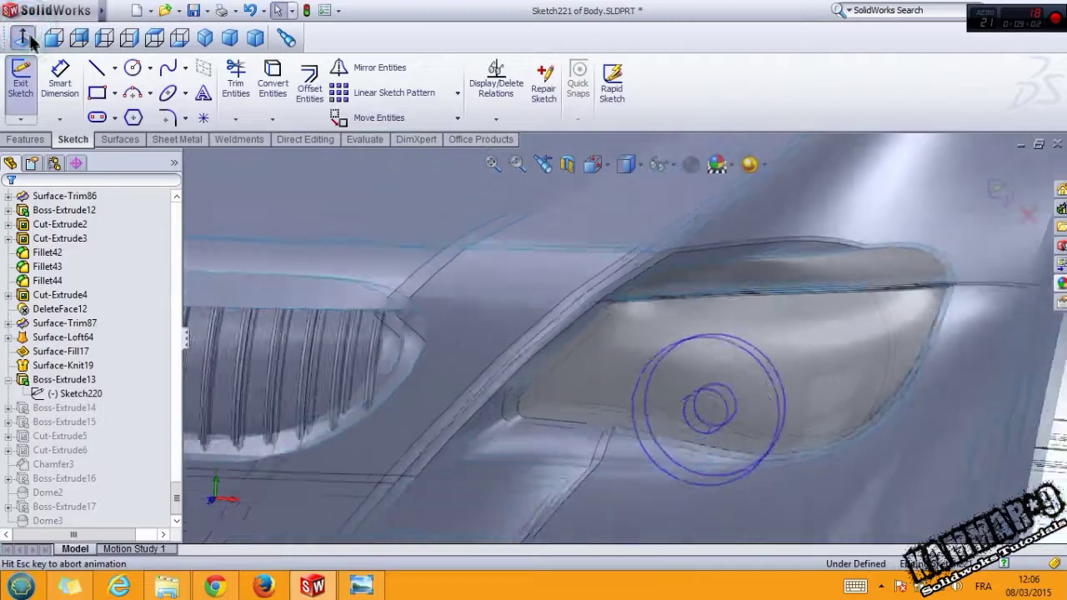
{"action": "scroll", "coordinate": [698, 310], "scroll_direction": "up", "scroll_amount": 10}
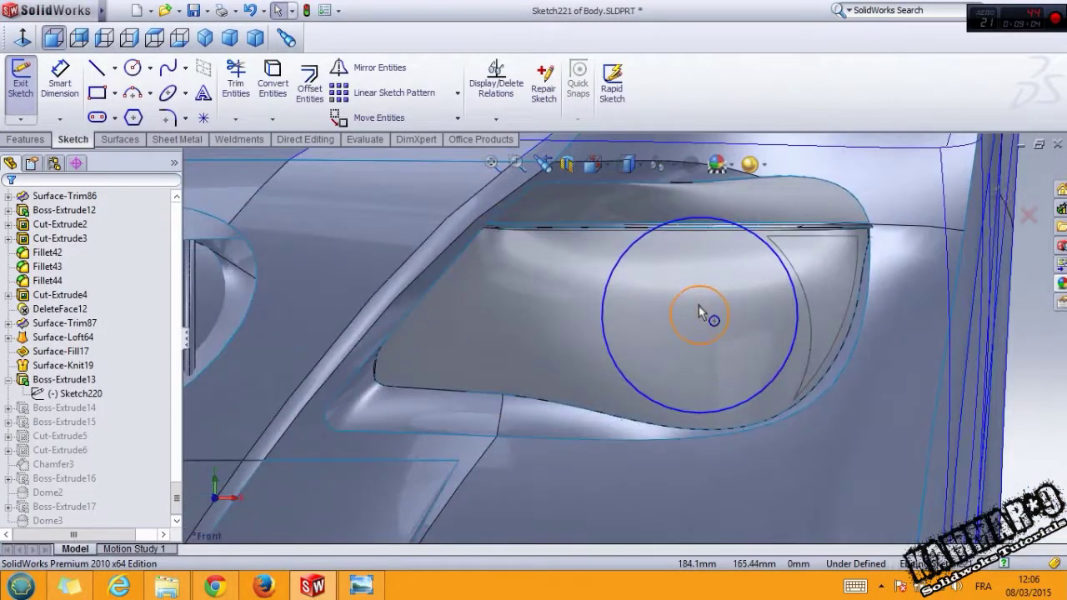
{"action": "left_click_drag", "start_coordinate": [698, 306], "coordinate": [700, 327]}
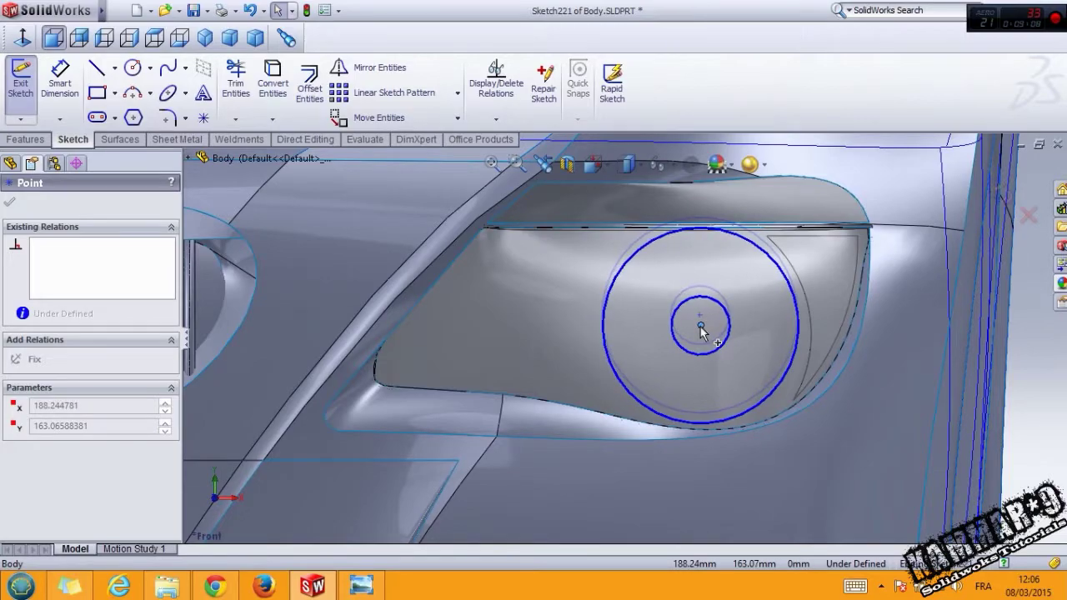
{"action": "left_click", "coordinate": [1017, 195]}
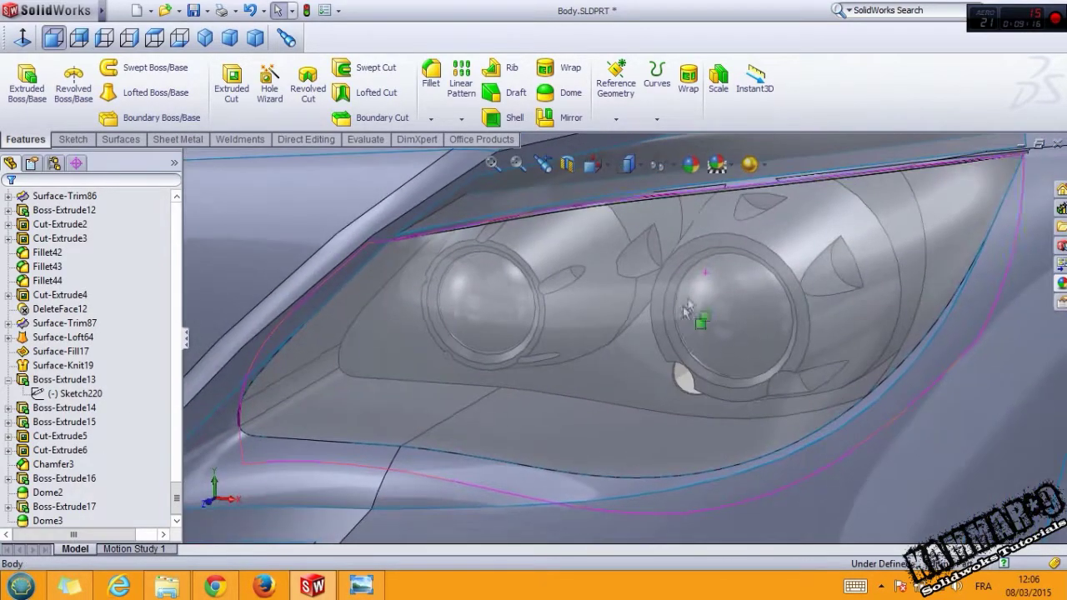
Step: Open the Cut-Extrude5 bolt-hole sketch for editing
{"action": "left_click", "coordinate": [754, 206]}
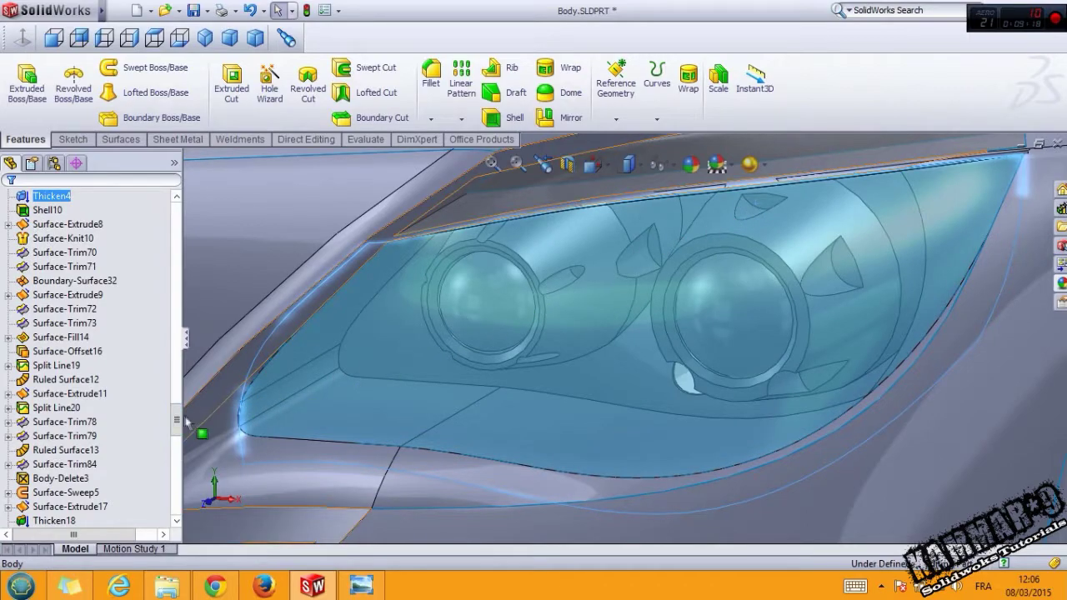
{"action": "left_click_drag", "start_coordinate": [176, 421], "coordinate": [175, 508]}
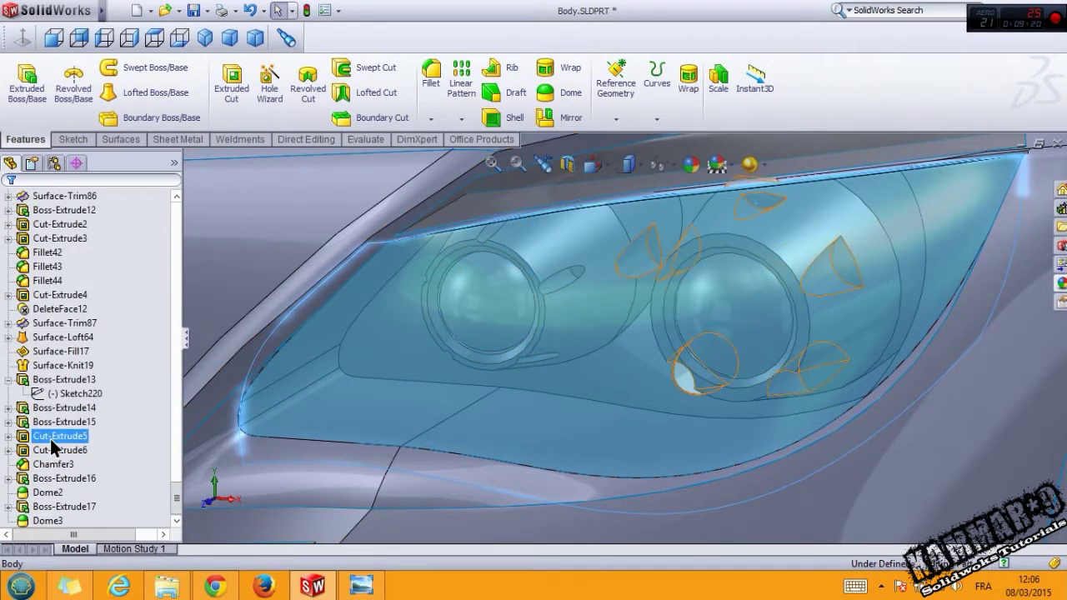
{"action": "left_click", "coordinate": [50, 436]}
{"action": "left_click", "coordinate": [80, 400]}
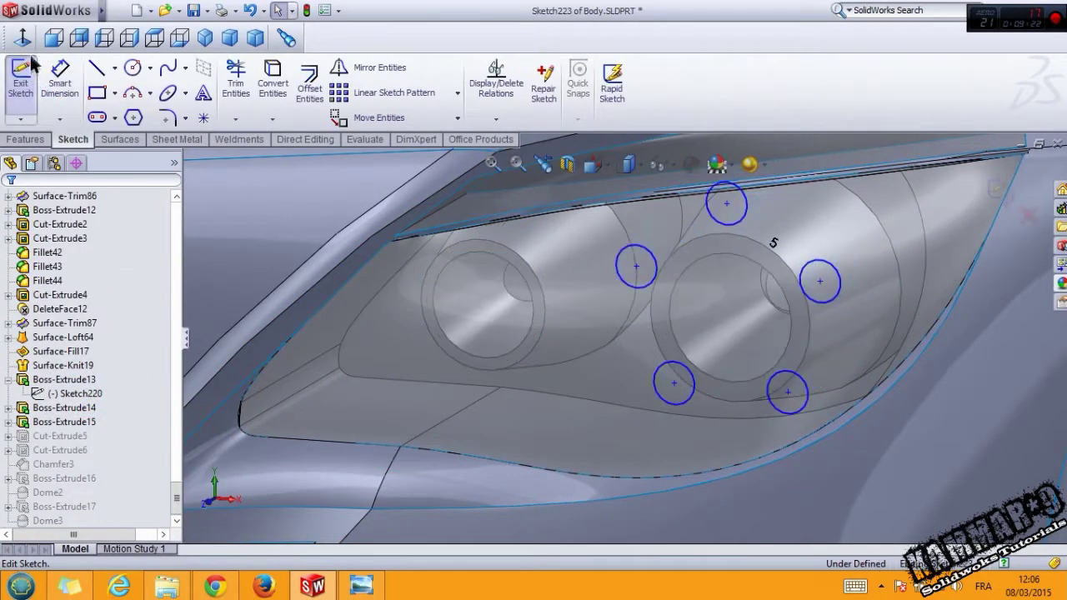
Step: Move the top bolt-hole circle lower and left, then rebuild, triggering the Chamfer3 warning
{"action": "scroll", "coordinate": [662, 367], "scroll_direction": "down", "scroll_amount": 3}
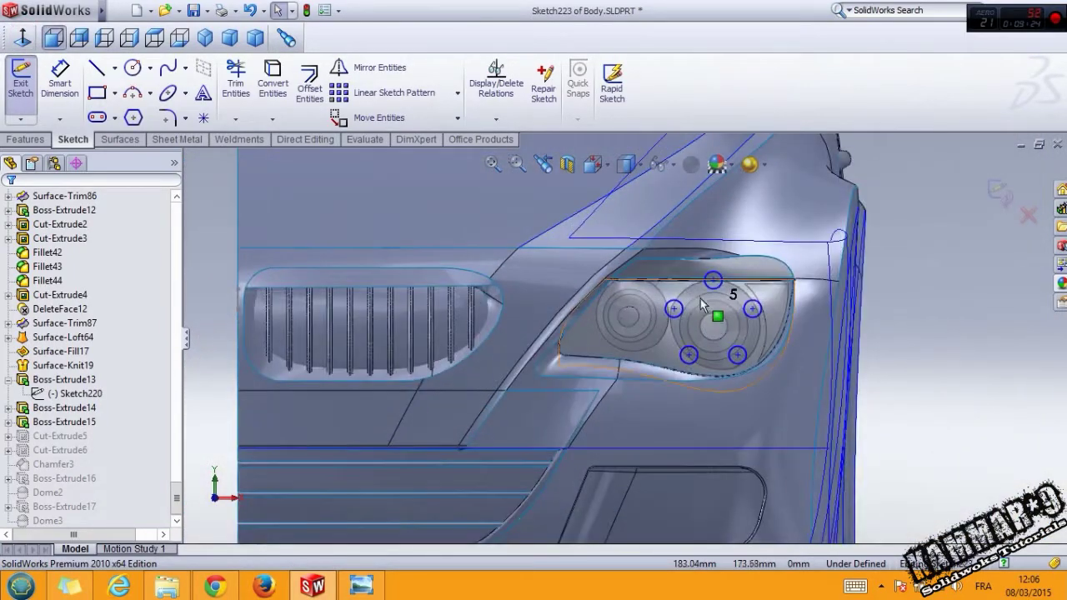
{"action": "scroll", "coordinate": [749, 317], "scroll_direction": "down", "scroll_amount": 3}
{"action": "scroll", "coordinate": [698, 286], "scroll_direction": "down", "scroll_amount": 3}
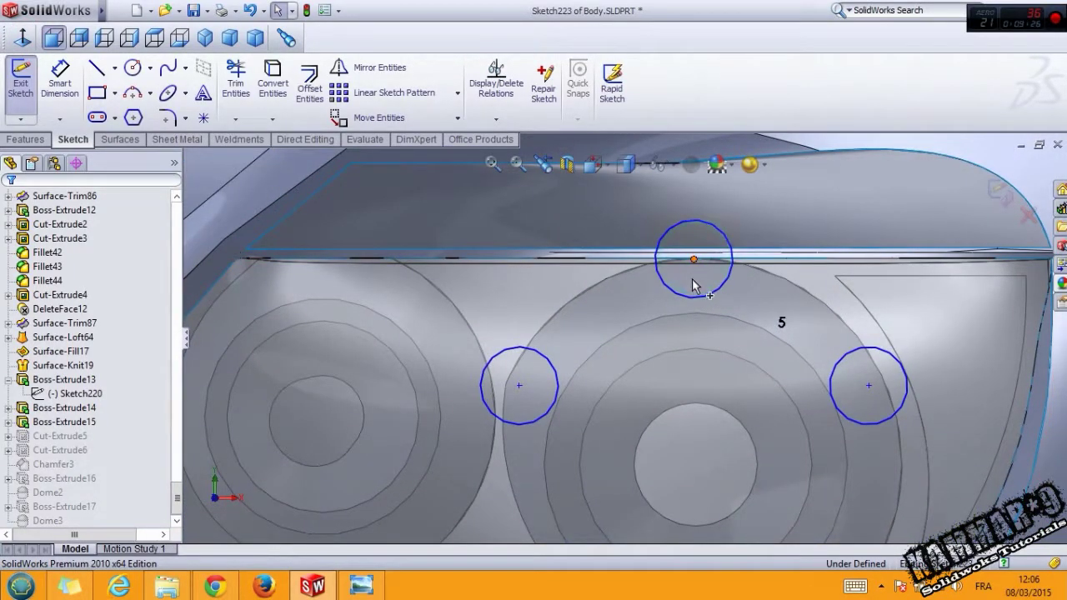
{"action": "left_click_drag", "start_coordinate": [693, 260], "coordinate": [707, 317]}
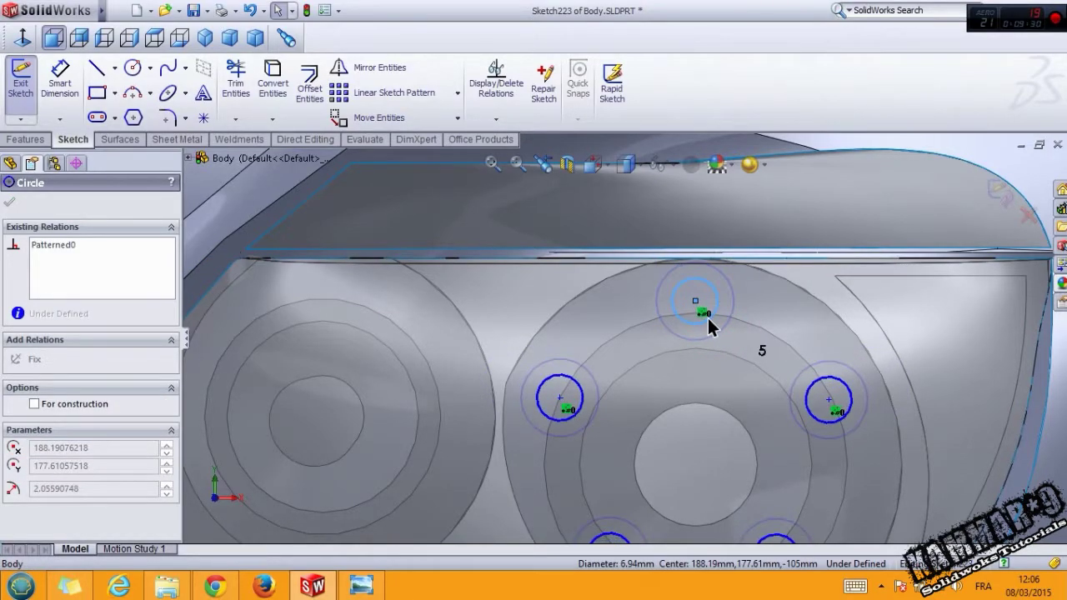
{"action": "left_click_drag", "start_coordinate": [695, 300], "coordinate": [693, 314]}
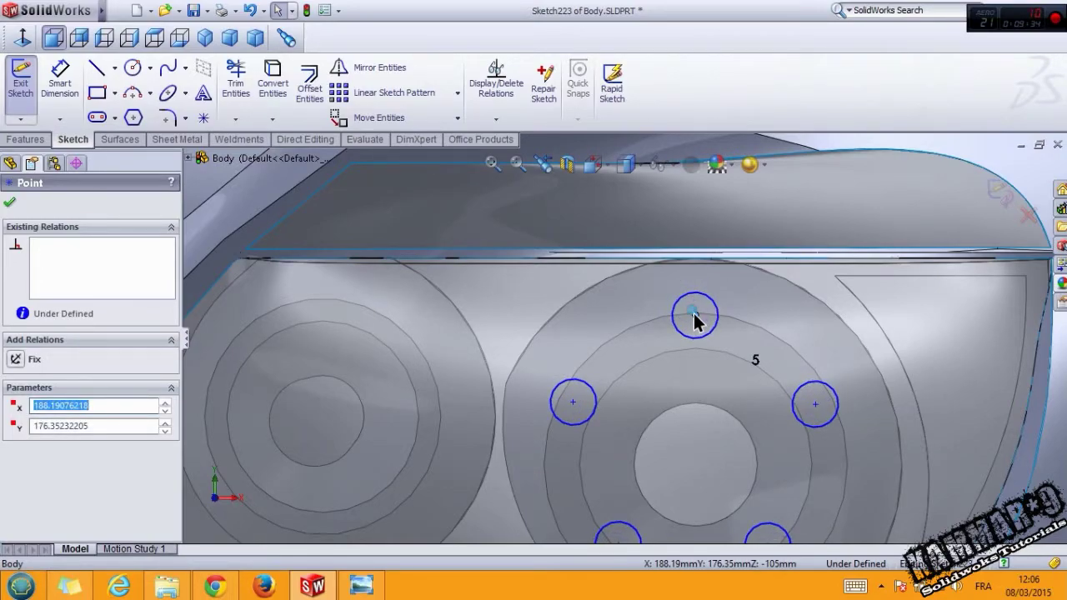
{"action": "left_click_drag", "start_coordinate": [693, 313], "coordinate": [677, 307]}
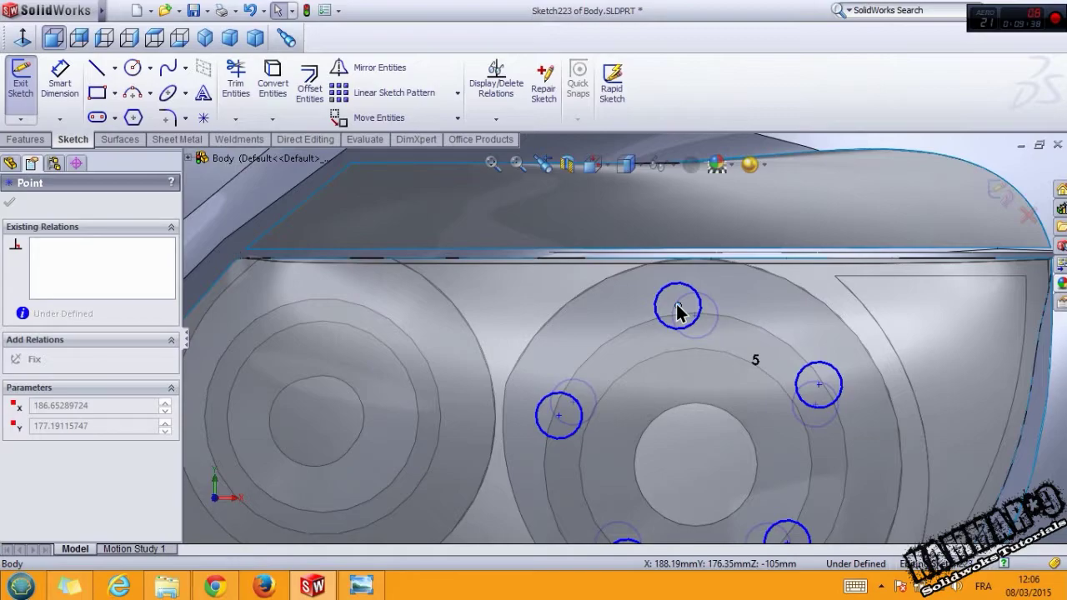
{"action": "left_click_drag", "start_coordinate": [676, 305], "coordinate": [677, 309]}
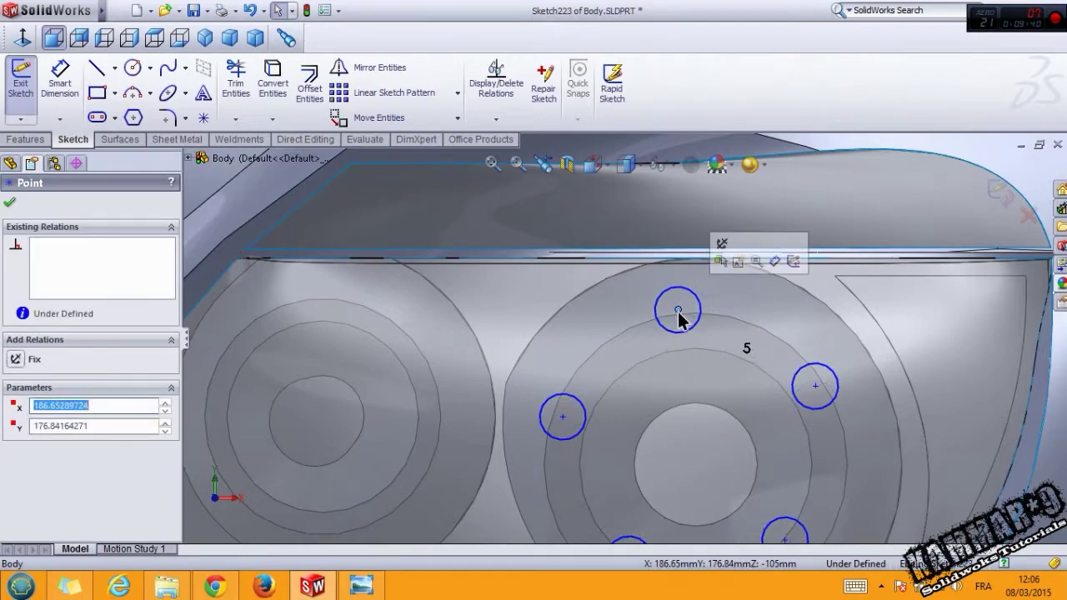
{"action": "scroll", "coordinate": [683, 367], "scroll_direction": "up", "scroll_amount": 3}
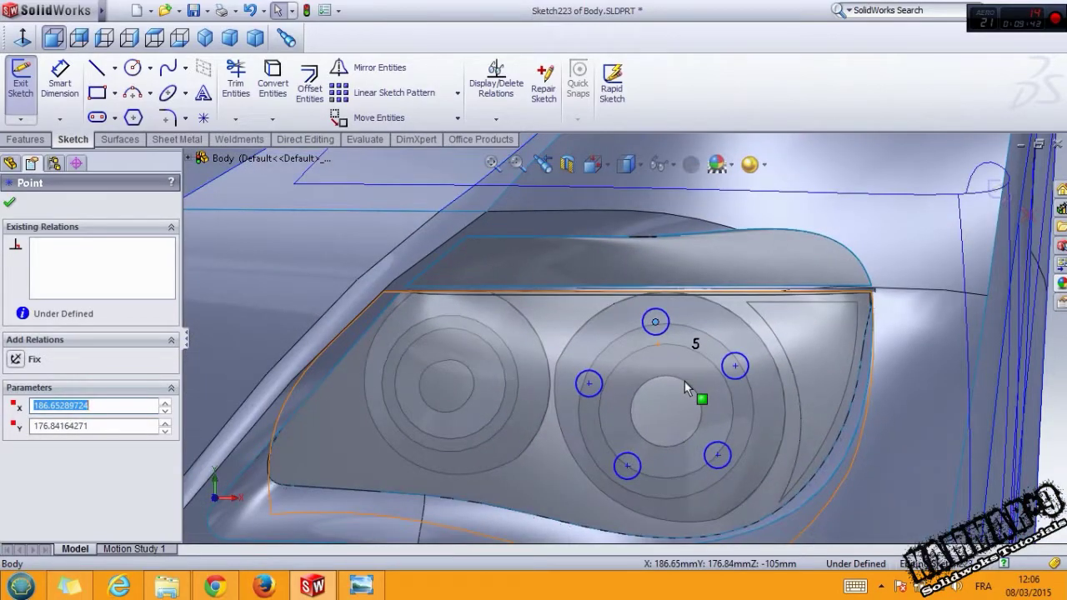
{"action": "left_click", "coordinate": [994, 192]}
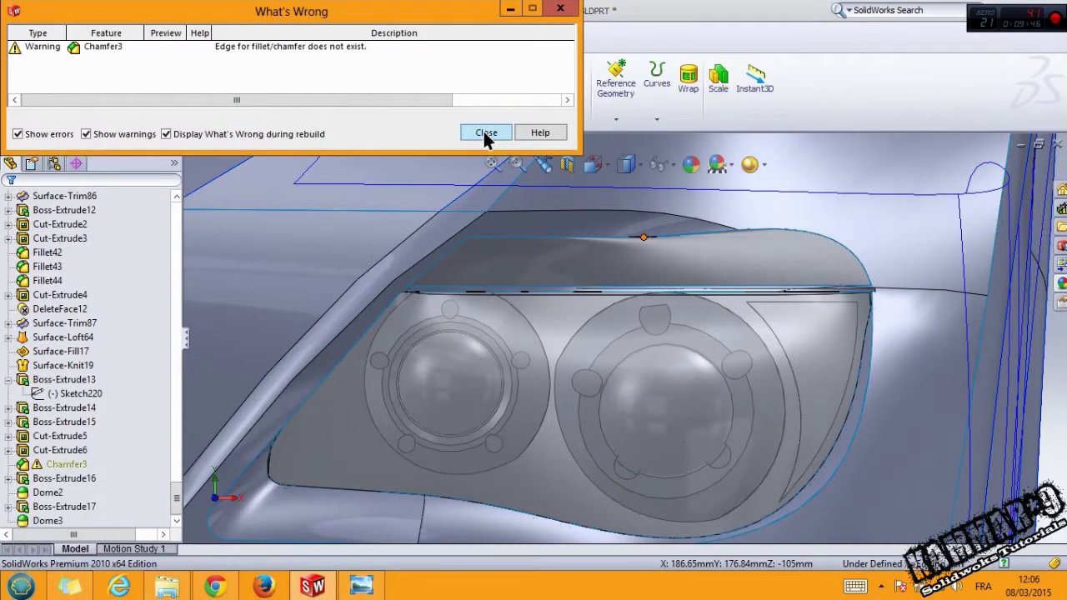
Step: Close the rebuild warning and inspect Chamfer3's edges without changing them
{"action": "left_click", "coordinate": [486, 133]}
{"action": "left_click", "coordinate": [48, 464]}
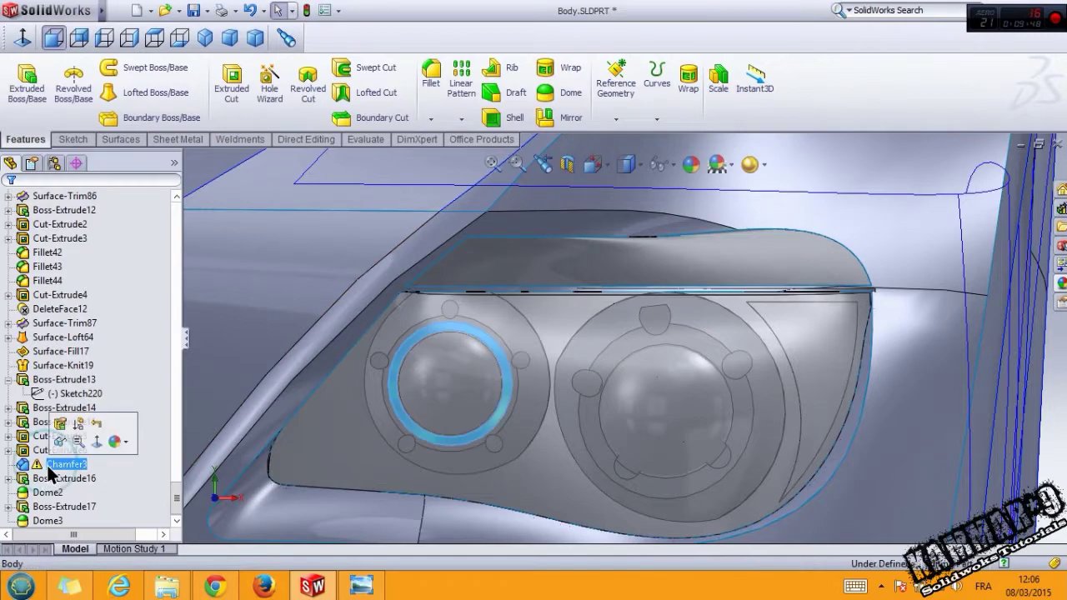
{"action": "left_click", "coordinate": [62, 423]}
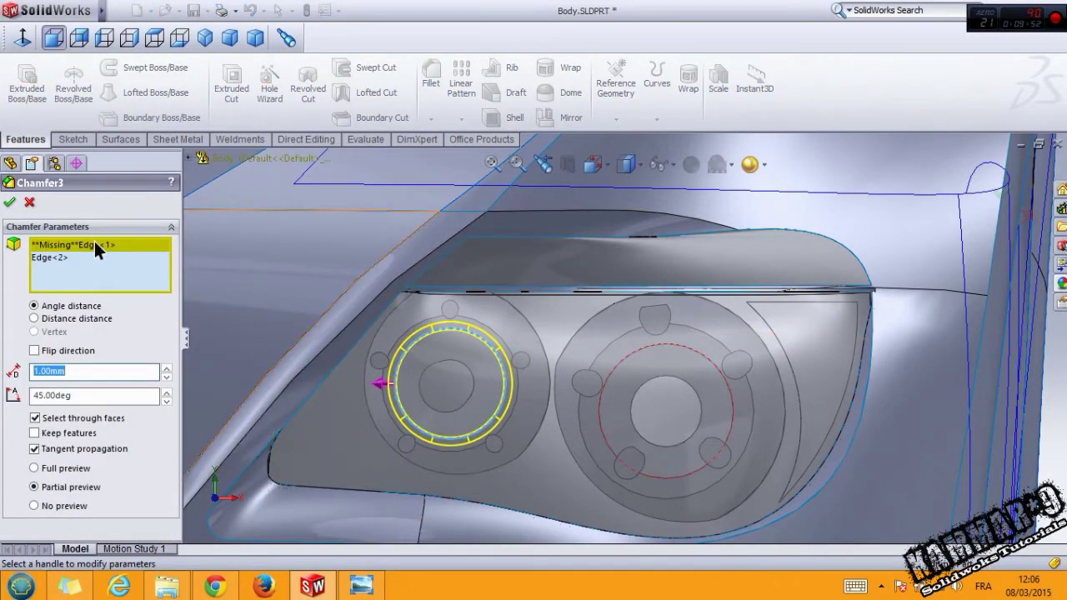
{"action": "left_click", "coordinate": [29, 201]}
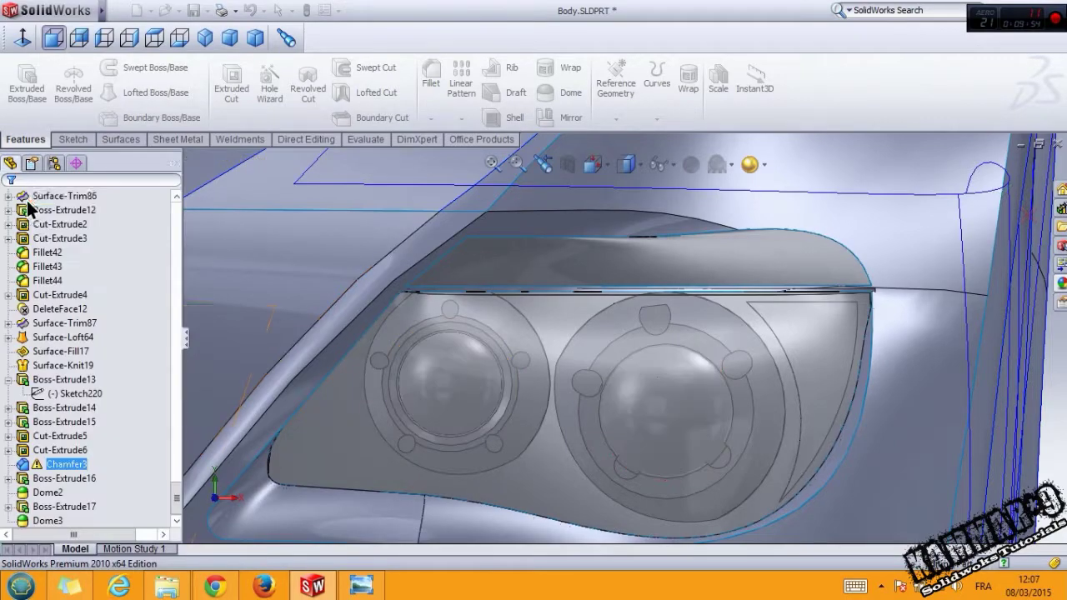
Step: Reopen the Cut-Extrude5 sketch for editing
{"action": "left_click", "coordinate": [55, 449]}
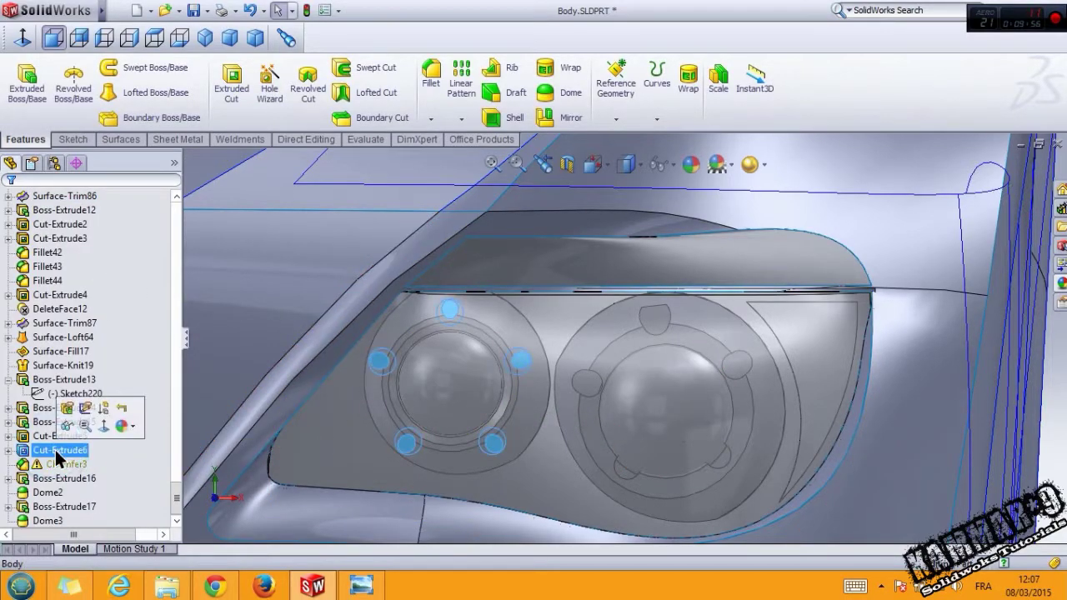
{"action": "left_click", "coordinate": [41, 437]}
{"action": "left_click", "coordinate": [71, 395]}
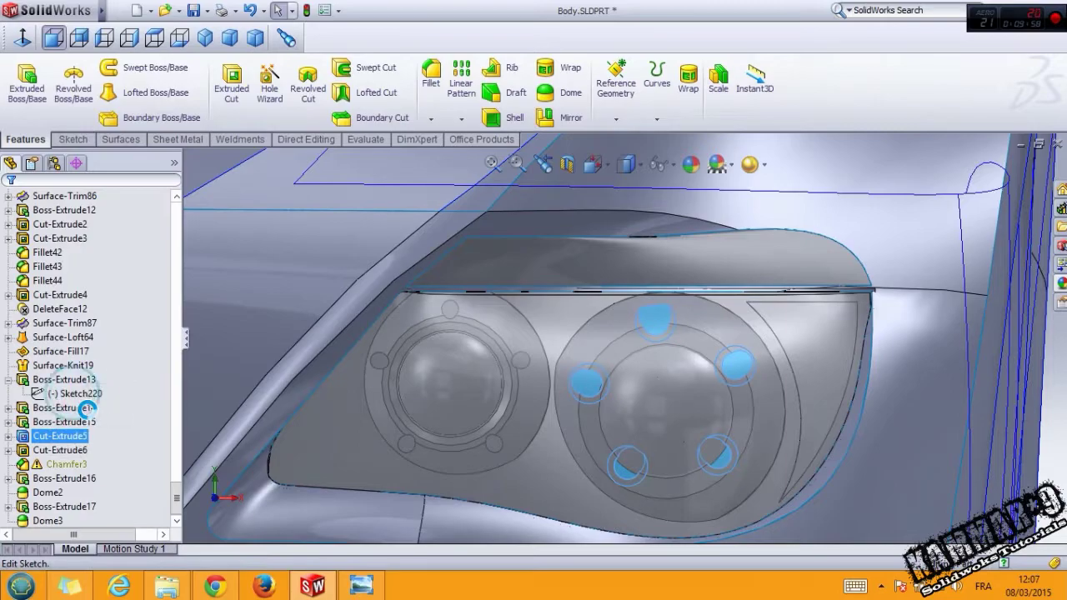
Step: Delete the five old hole circles and sketch one small circle near the right lamp's top
{"action": "left_click_drag", "start_coordinate": [804, 476], "coordinate": [498, 292]}
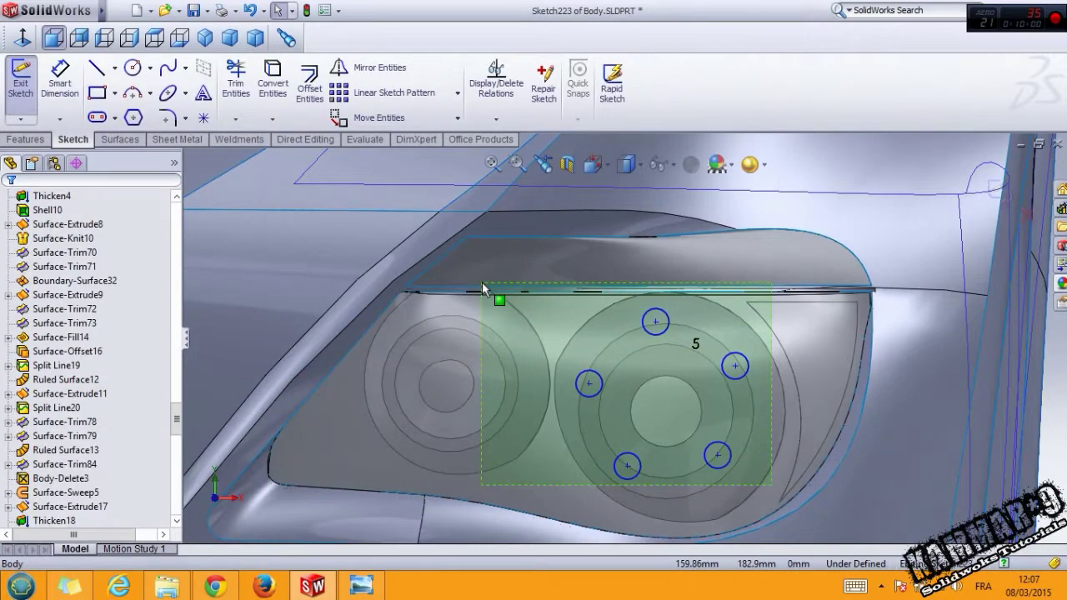
{"action": "key", "text": "Delete"}
{"action": "left_click", "coordinate": [131, 70]}
{"action": "scroll", "coordinate": [650, 380], "scroll_direction": "down", "scroll_amount": 3}
{"action": "mouse_move", "coordinate": [674, 369]}
{"action": "middle_mouse_down"}
{"action": "mouse_move", "coordinate": [635, 345]}
{"action": "mouse_move", "coordinate": [677, 315]}
{"action": "middle_mouse_up"}
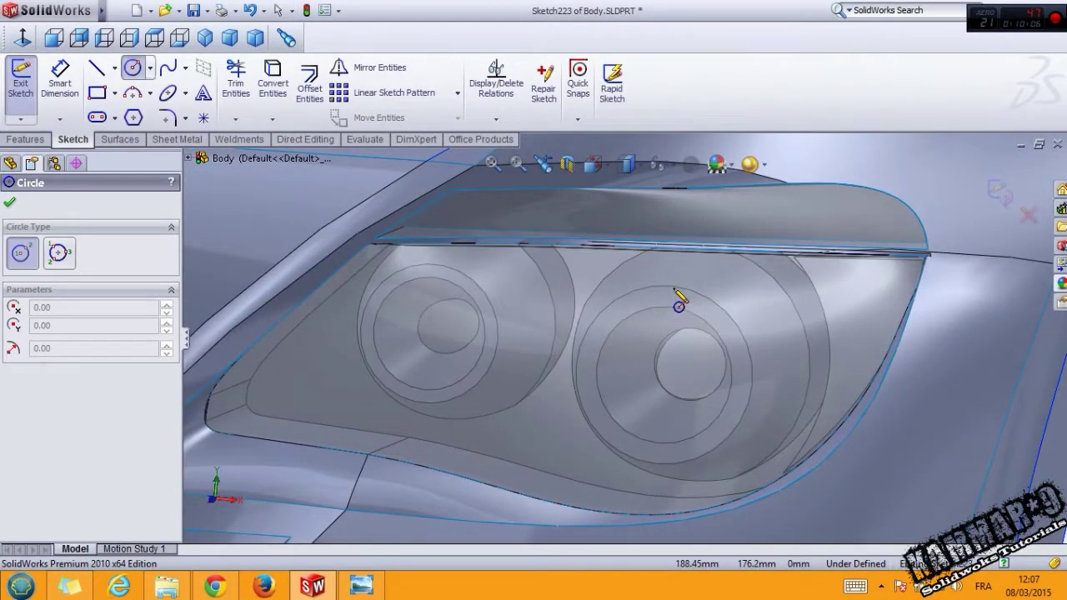
{"action": "left_click", "coordinate": [54, 37]}
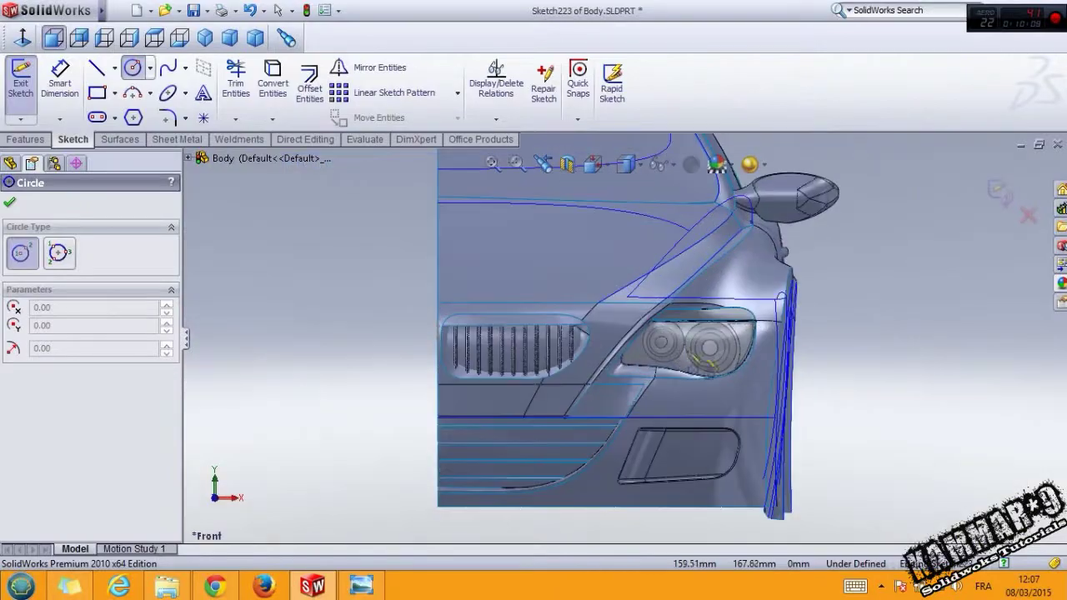
{"action": "scroll", "coordinate": [696, 317], "scroll_direction": "down", "scroll_amount": 2}
{"action": "scroll", "coordinate": [671, 300], "scroll_direction": "down", "scroll_amount": 2}
{"action": "scroll", "coordinate": [669, 298], "scroll_direction": "down", "scroll_amount": 2}
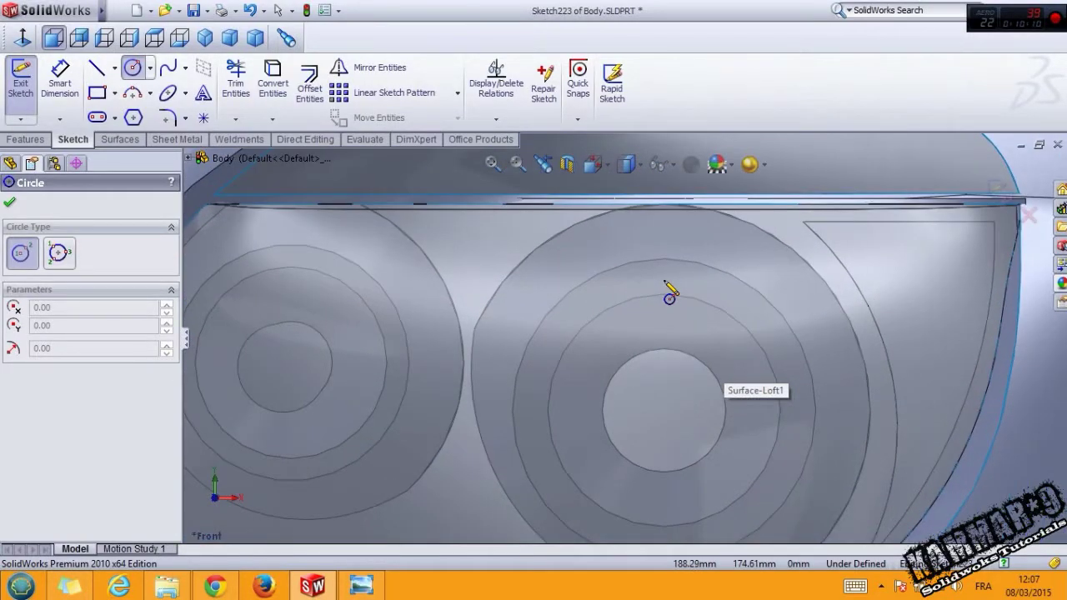
{"action": "left_click", "coordinate": [665, 265]}
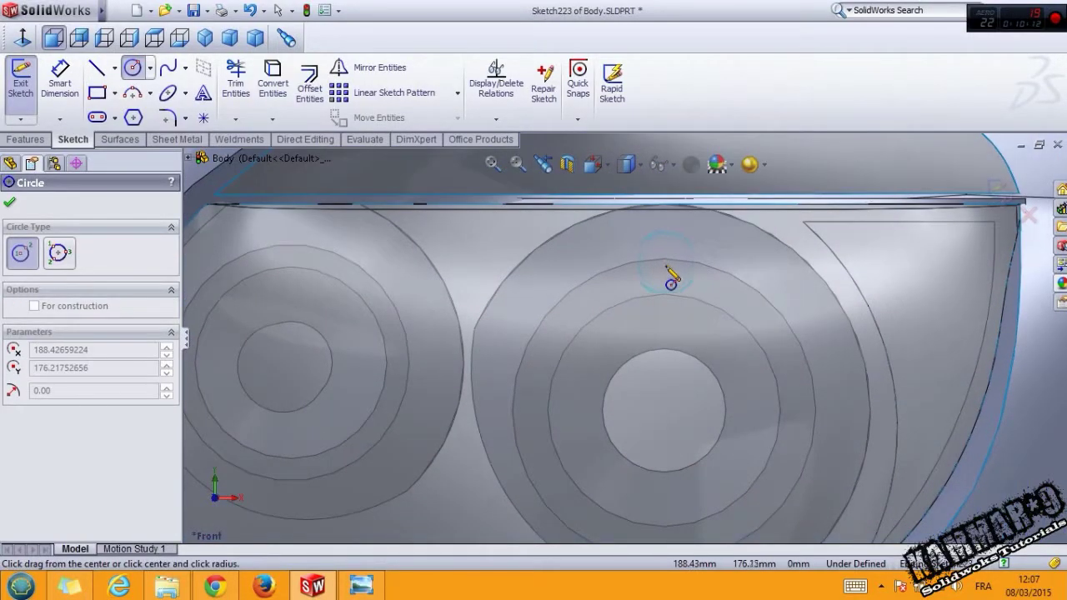
{"action": "left_click", "coordinate": [668, 292]}
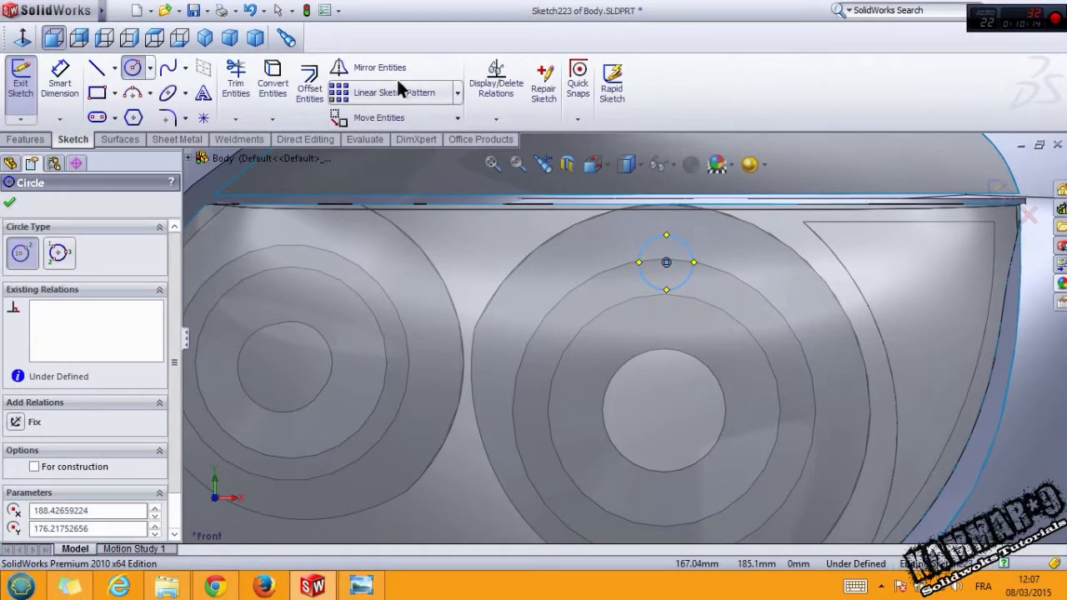
Step: Start a circular sketch pattern of the circle centred on the lamp's centre point
{"action": "left_click", "coordinate": [457, 93]}
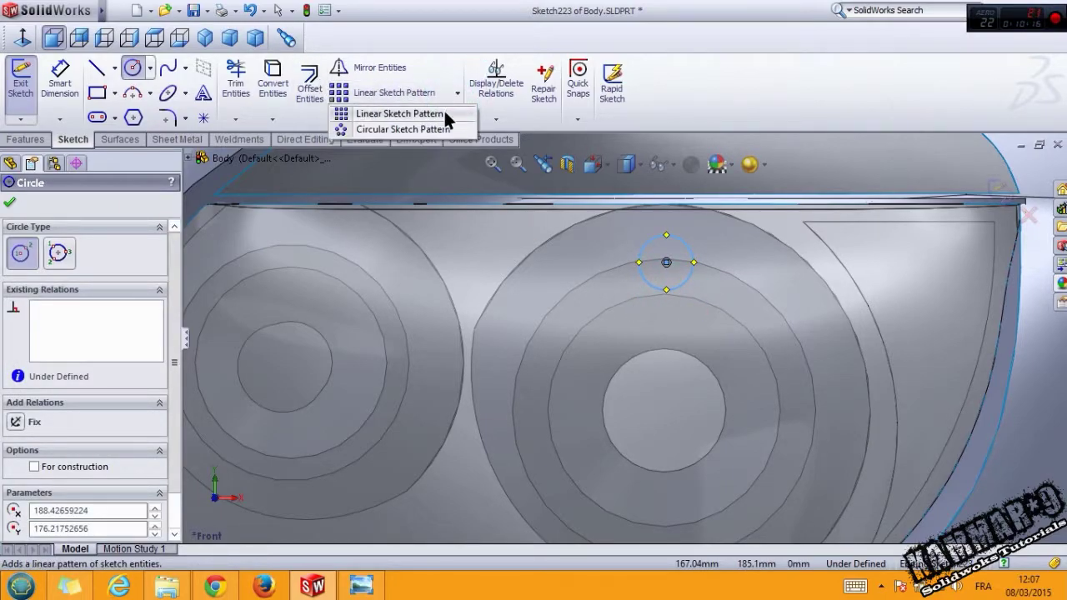
{"action": "left_click", "coordinate": [392, 126]}
{"action": "scroll", "coordinate": [664, 308], "scroll_direction": "up", "scroll_amount": 3}
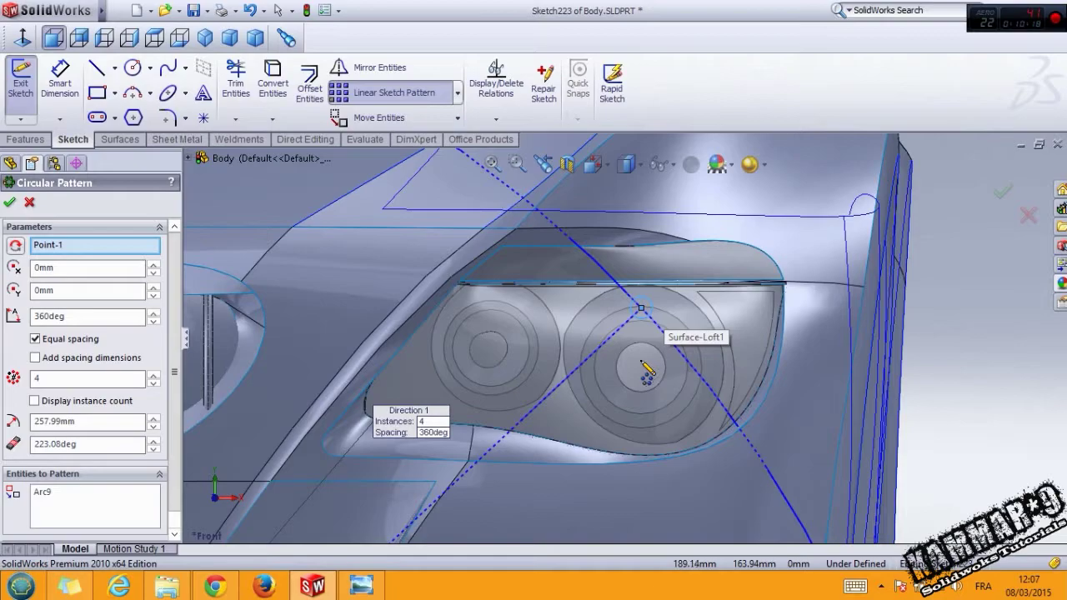
{"action": "scroll", "coordinate": [634, 363], "scroll_direction": "up", "scroll_amount": 2}
{"action": "scroll", "coordinate": [633, 367], "scroll_direction": "down", "scroll_amount": 2}
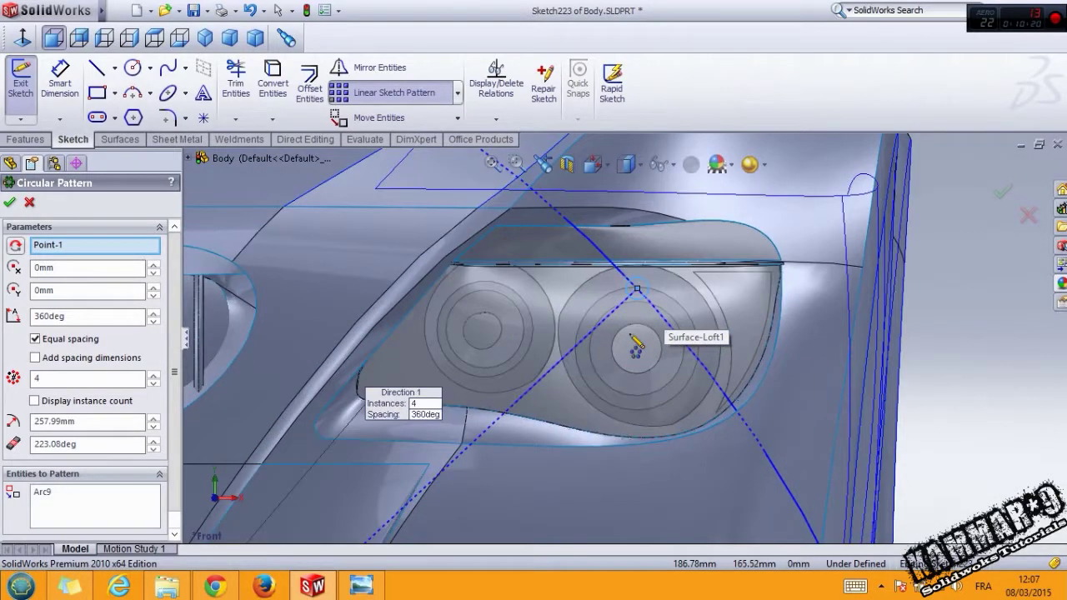
{"action": "right_click", "coordinate": [630, 329]}
{"action": "left_click", "coordinate": [639, 340]}
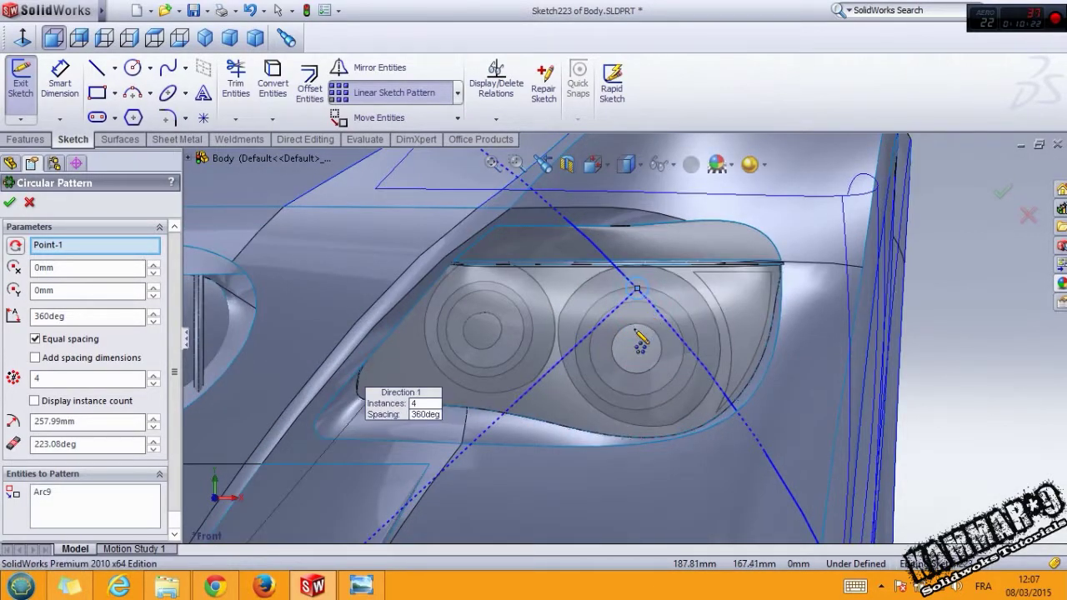
{"action": "scroll", "coordinate": [643, 327], "scroll_direction": "up", "scroll_amount": 2}
{"action": "scroll", "coordinate": [643, 327], "scroll_direction": "up", "scroll_amount": 3}
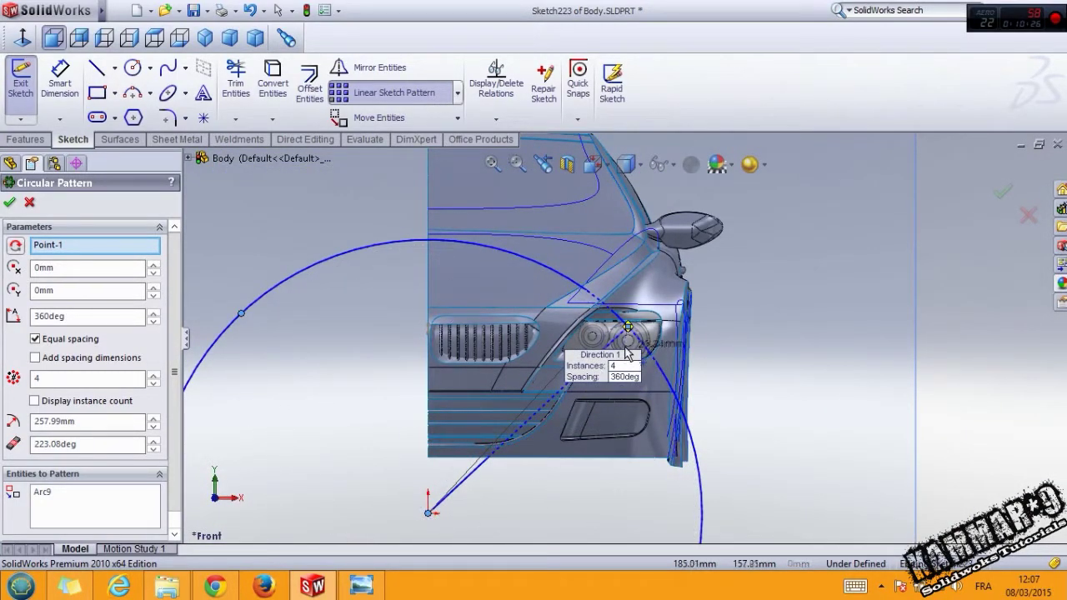
{"action": "left_click", "coordinate": [628, 340]}
{"action": "scroll", "coordinate": [628, 343], "scroll_direction": "down", "scroll_amount": 1}
{"action": "scroll", "coordinate": [627, 350], "scroll_direction": "down", "scroll_amount": 2}
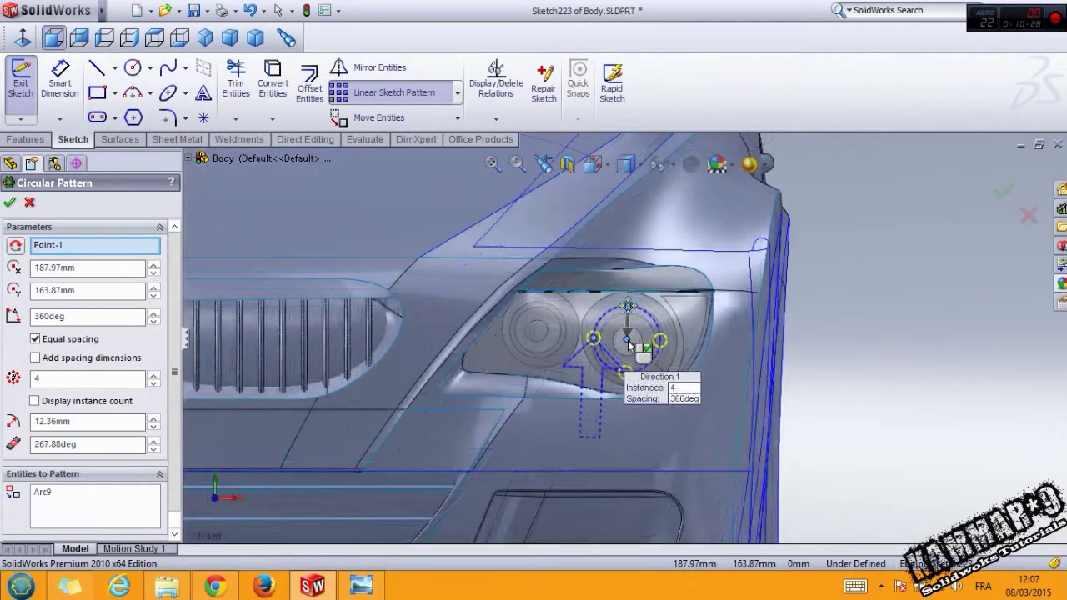
{"action": "scroll", "coordinate": [625, 358], "scroll_direction": "down", "scroll_amount": 2}
{"action": "scroll", "coordinate": [627, 354], "scroll_direction": "down", "scroll_amount": 3}
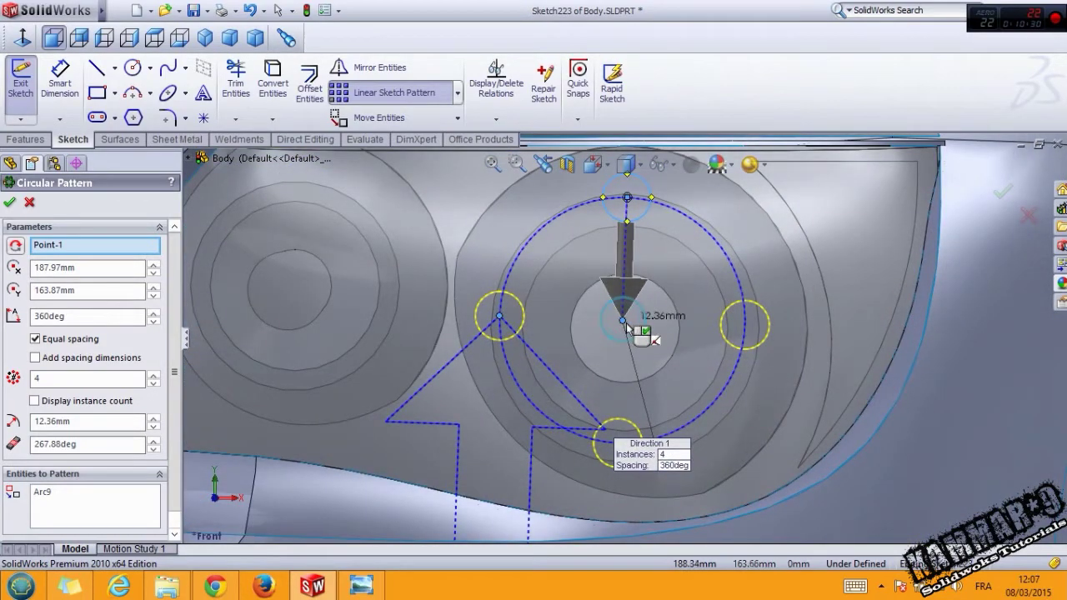
{"action": "left_click_drag", "start_coordinate": [628, 334], "coordinate": [629, 331]}
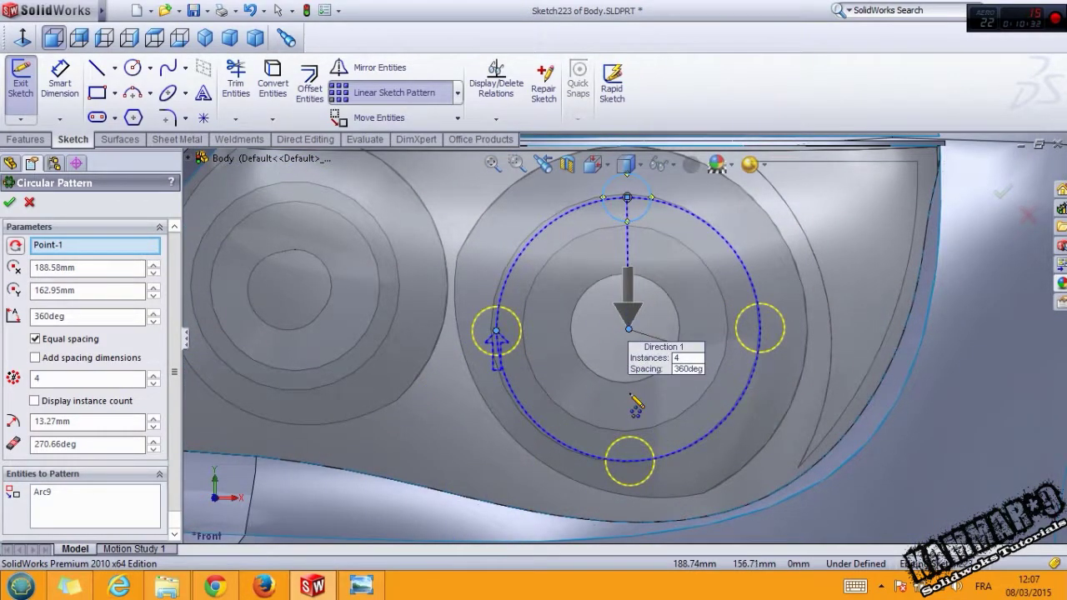
{"action": "scroll", "coordinate": [633, 403], "scroll_direction": "up", "scroll_amount": 3}
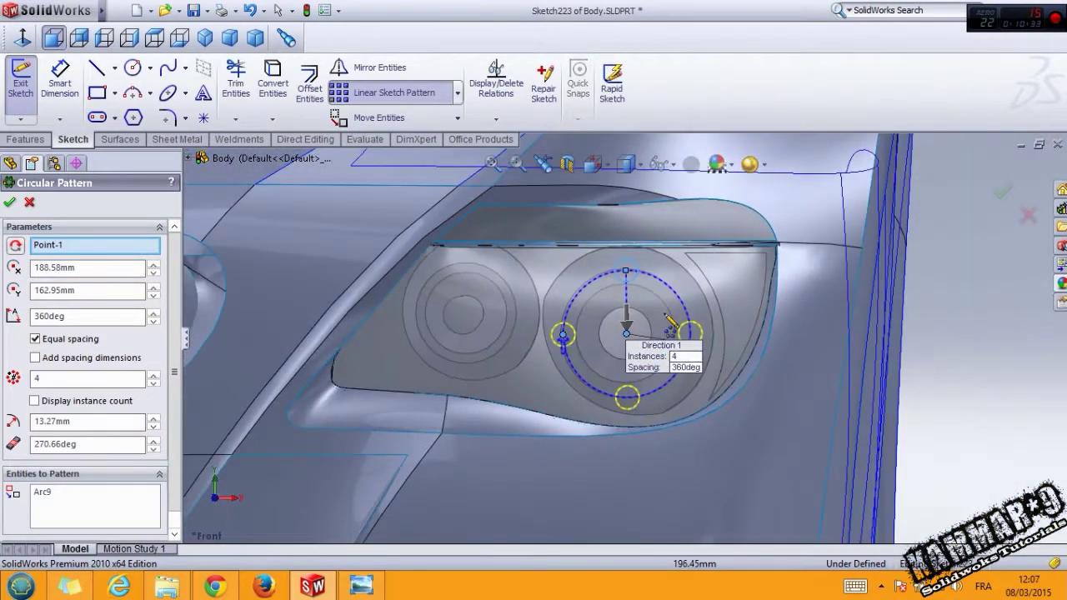
Step: Hide the glass cover body, re-centre the pattern on the inner ring edge, then cancel it
{"action": "left_click", "coordinate": [189, 160]}
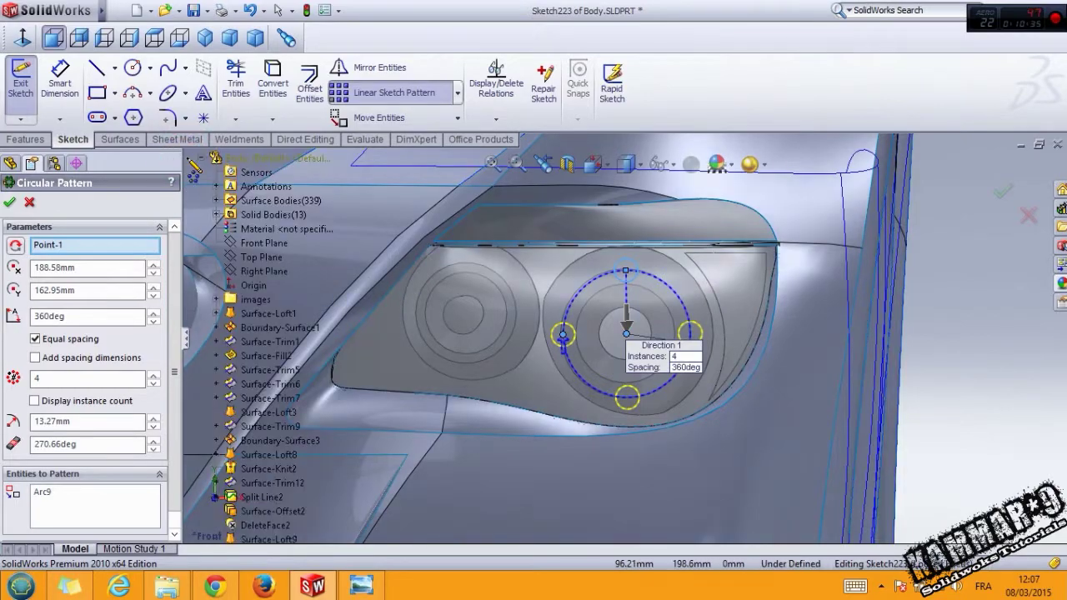
{"action": "left_click", "coordinate": [217, 215]}
{"action": "left_click", "coordinate": [254, 228]}
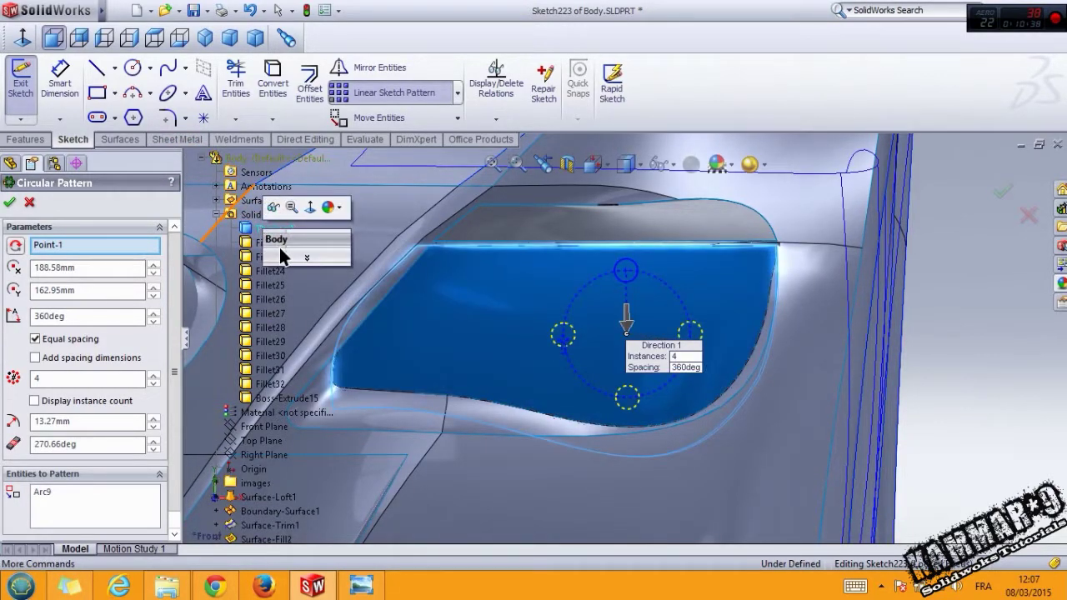
{"action": "left_click", "coordinate": [274, 207]}
{"action": "scroll", "coordinate": [641, 320], "scroll_direction": "down", "scroll_amount": 2}
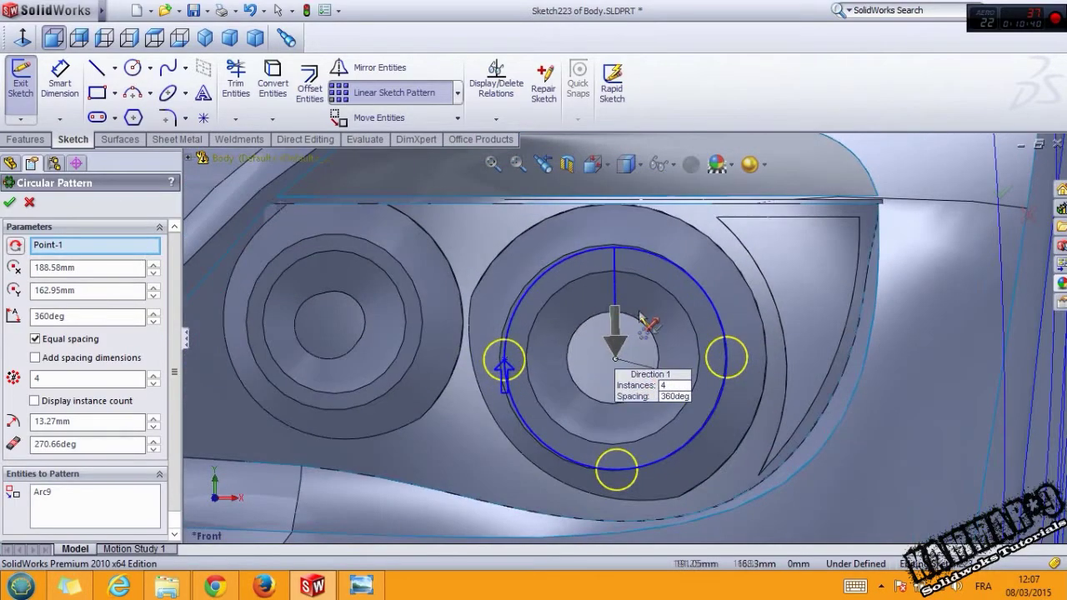
{"action": "left_click", "coordinate": [642, 278]}
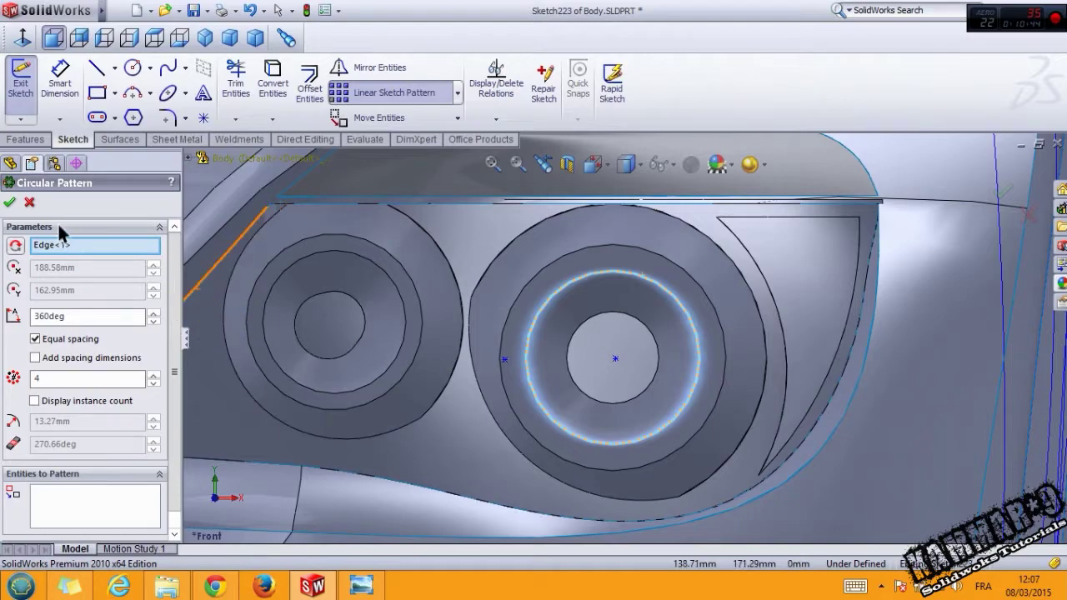
{"action": "left_click", "coordinate": [29, 203]}
Step: Draw a small hole circle on the right projector ring
{"action": "scroll", "coordinate": [618, 246], "scroll_direction": "up", "scroll_amount": 3}
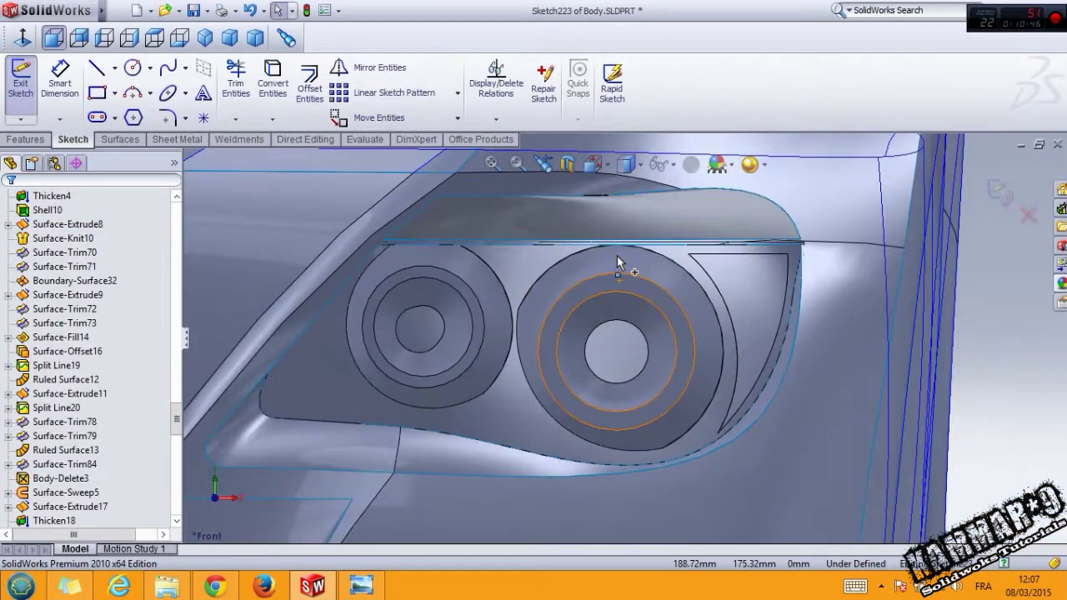
{"action": "scroll", "coordinate": [692, 333], "scroll_direction": "down", "scroll_amount": 1}
{"action": "scroll", "coordinate": [882, 384], "scroll_direction": "up", "scroll_amount": 2}
{"action": "scroll", "coordinate": [868, 389], "scroll_direction": "up", "scroll_amount": 2}
{"action": "scroll", "coordinate": [861, 390], "scroll_direction": "up", "scroll_amount": 1}
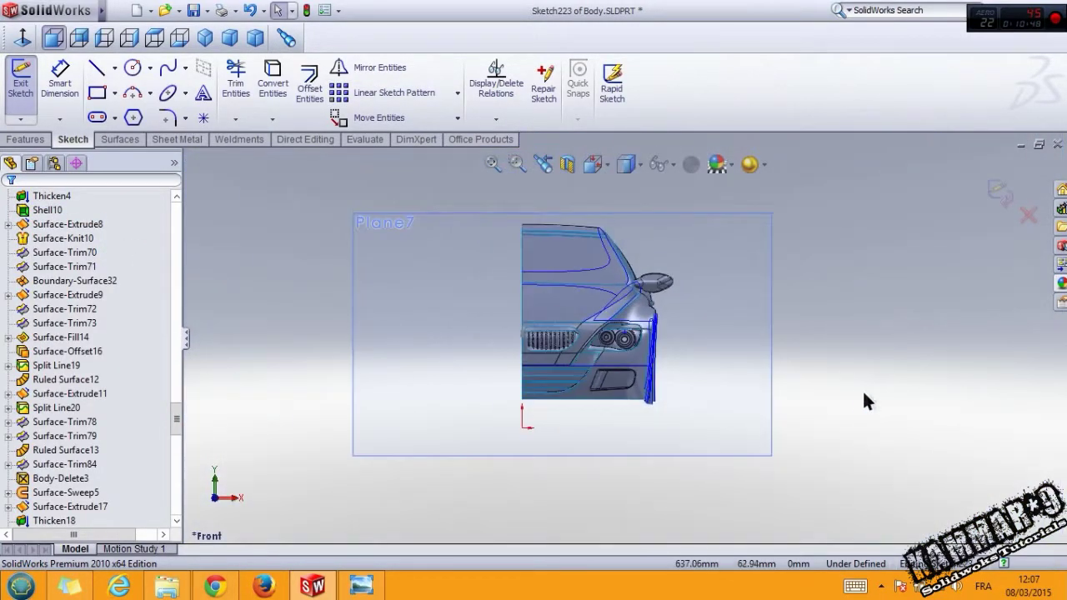
{"action": "scroll", "coordinate": [538, 330], "scroll_direction": "down", "scroll_amount": 1}
{"action": "scroll", "coordinate": [538, 330], "scroll_direction": "down", "scroll_amount": 2}
{"action": "scroll", "coordinate": [484, 288], "scroll_direction": "down", "scroll_amount": 2}
{"action": "scroll", "coordinate": [491, 287], "scroll_direction": "down", "scroll_amount": 1}
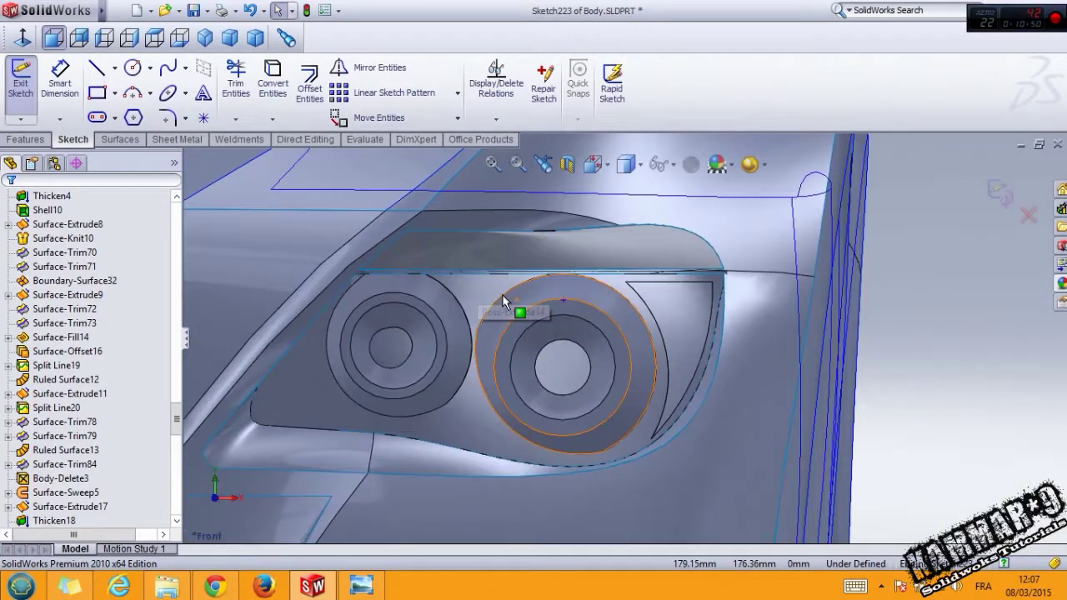
{"action": "left_click", "coordinate": [131, 70]}
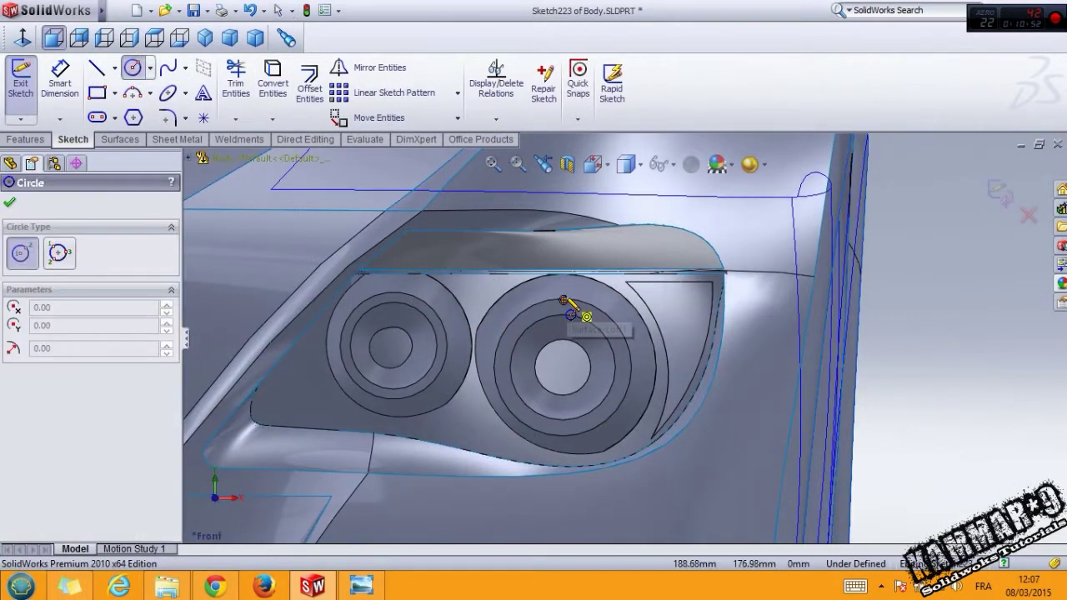
{"action": "left_click", "coordinate": [571, 319]}
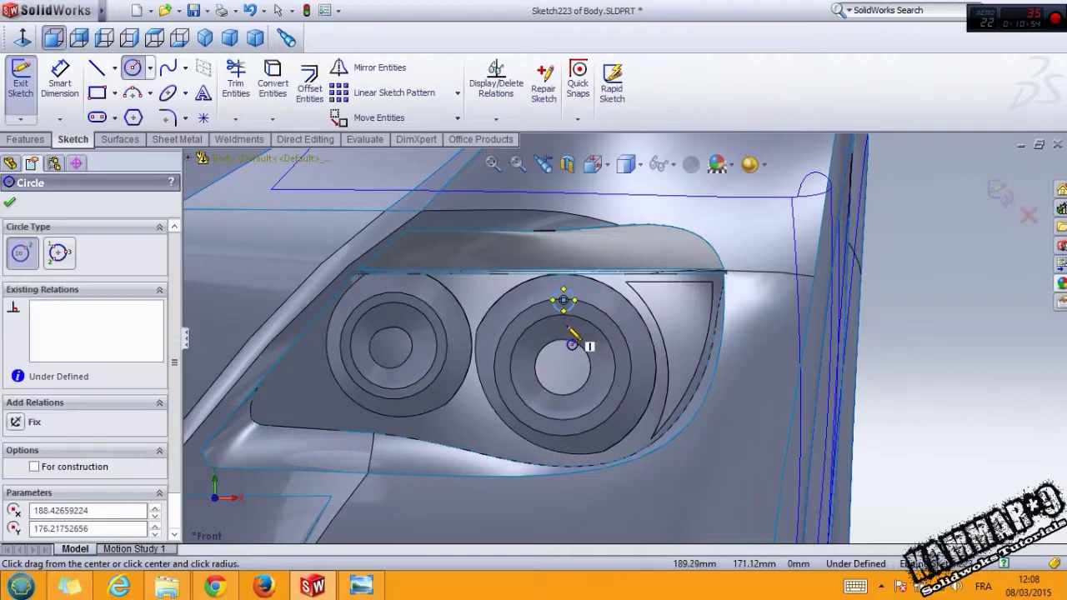
Step: Pattern the circle into 5 equal instances around the ring edge and rebuild
{"action": "scroll", "coordinate": [590, 342], "scroll_direction": "down", "scroll_amount": 2}
{"action": "left_click", "coordinate": [457, 93]}
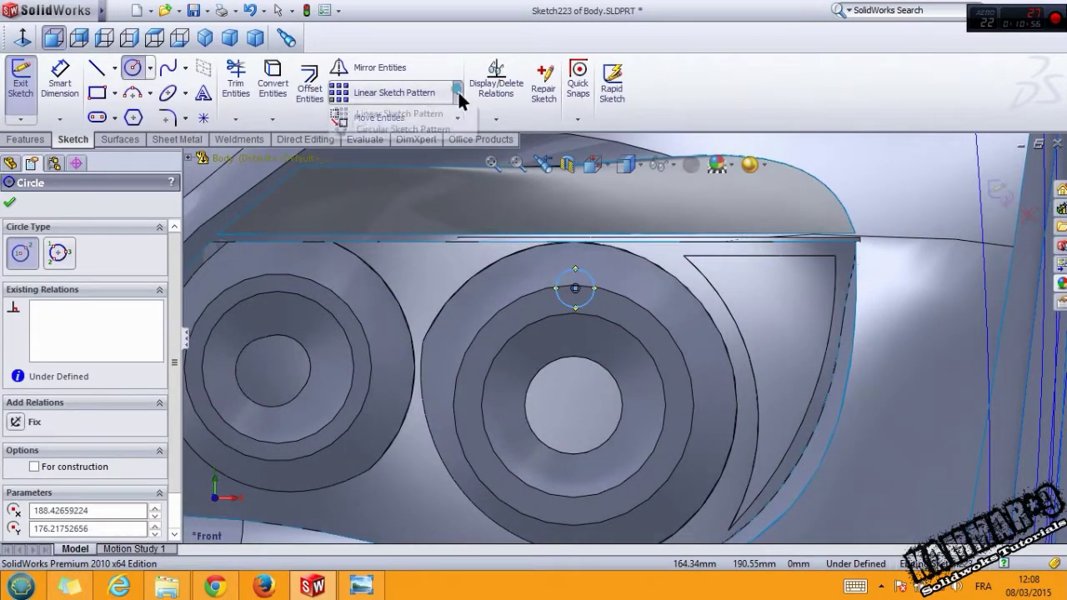
{"action": "left_click", "coordinate": [428, 131]}
{"action": "left_click", "coordinate": [604, 293]}
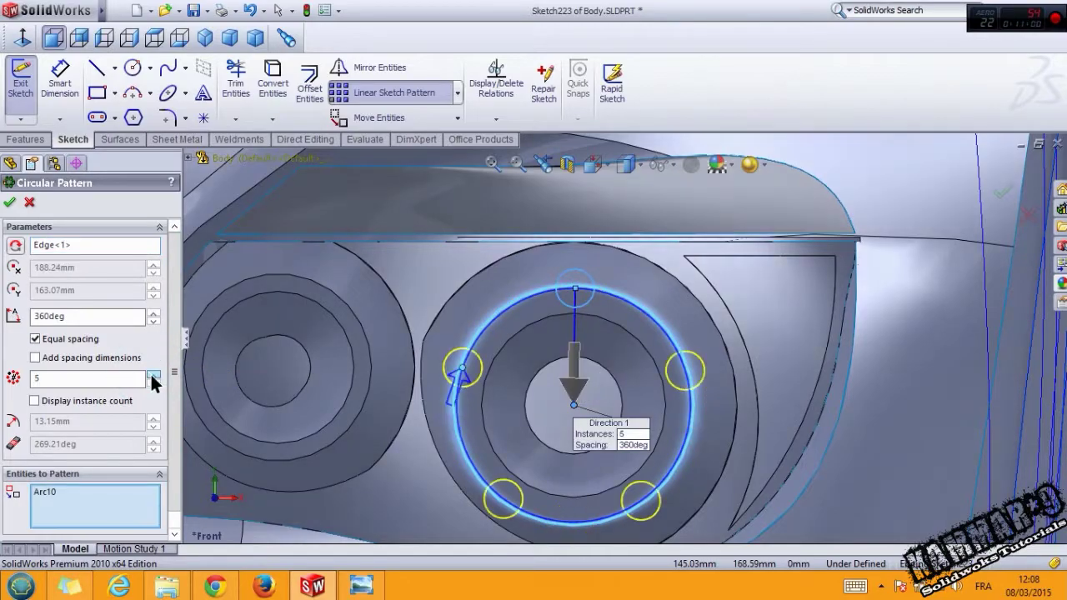
{"action": "left_click", "coordinate": [9, 201]}
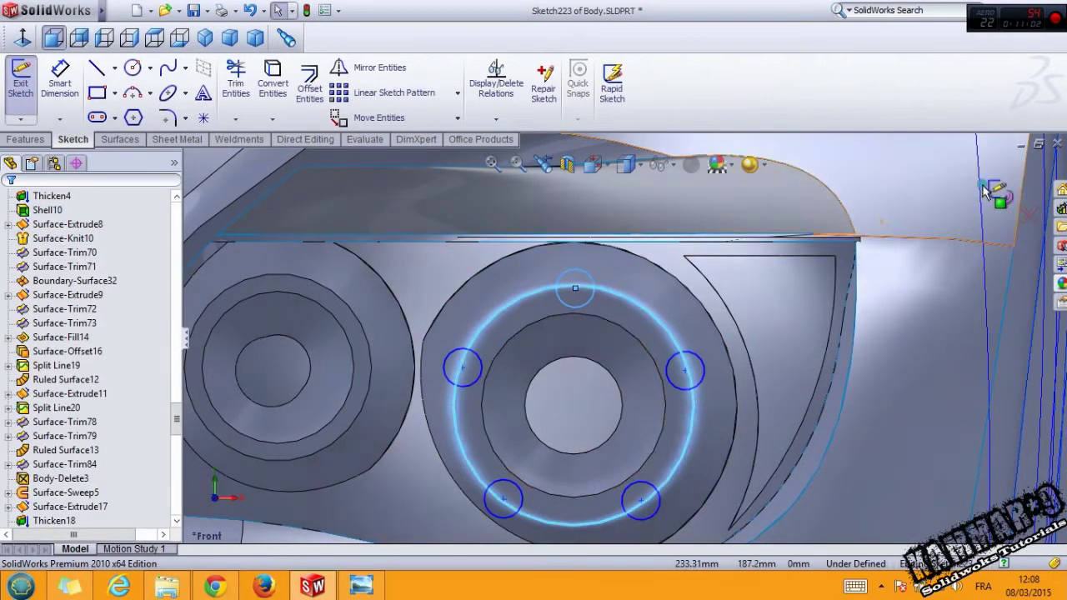
{"action": "left_click", "coordinate": [20, 82]}
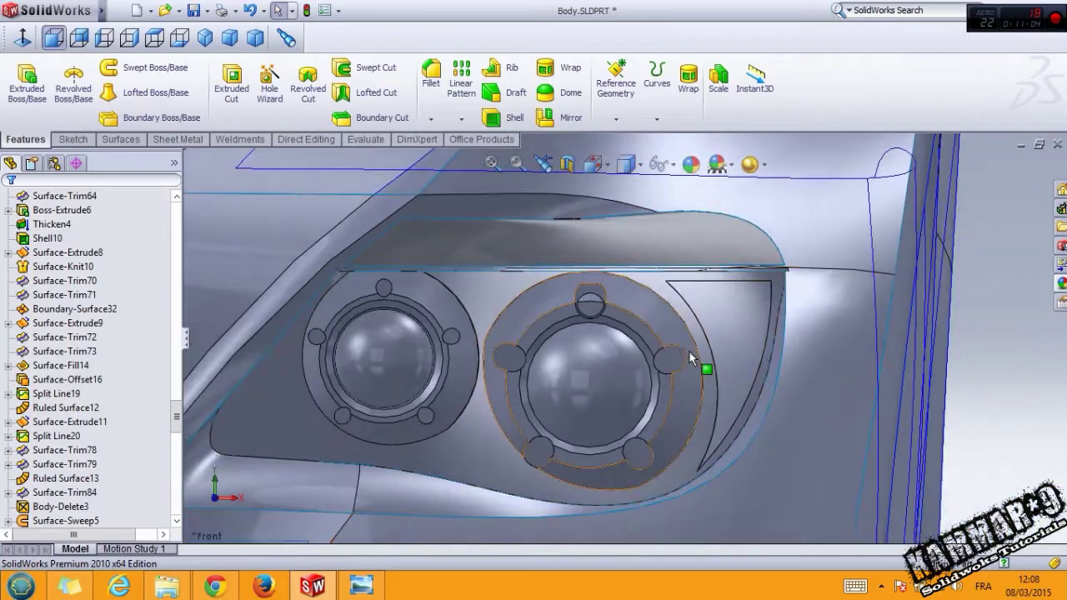
{"action": "mouse_move", "coordinate": [584, 350]}
{"action": "middle_mouse_down"}
{"action": "mouse_move", "coordinate": [660, 349]}
{"action": "mouse_move", "coordinate": [557, 308]}
{"action": "middle_mouse_up"}
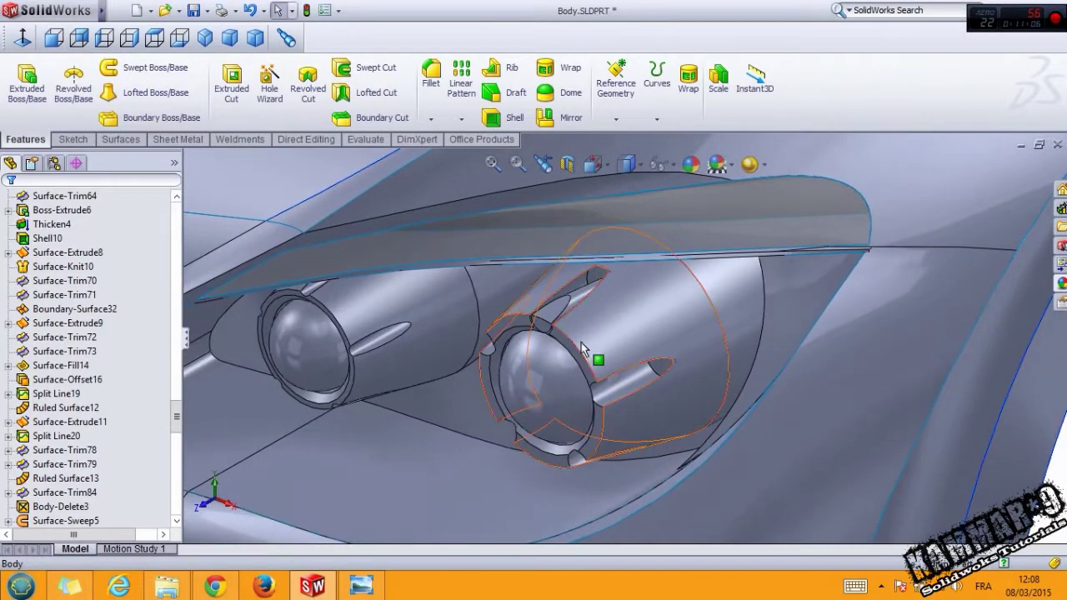
Step: Undo to restore the second headlamp and zoom in on a right projector ring pin
{"action": "left_click", "coordinate": [557, 307]}
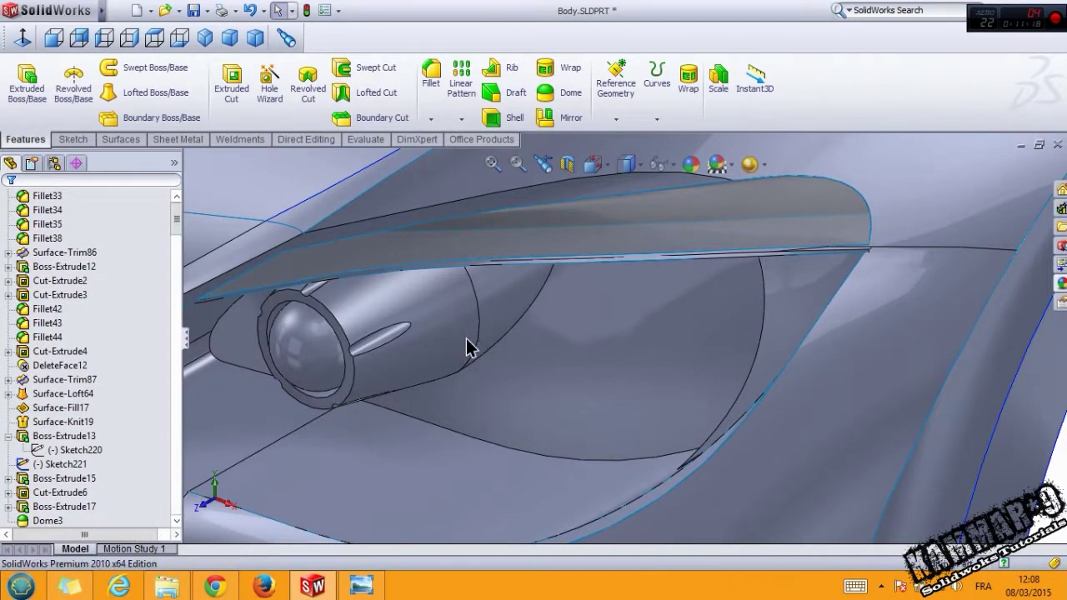
{"action": "key", "text": "ctrl+z"}
{"action": "scroll", "coordinate": [561, 348], "scroll_direction": "up", "scroll_amount": 5}
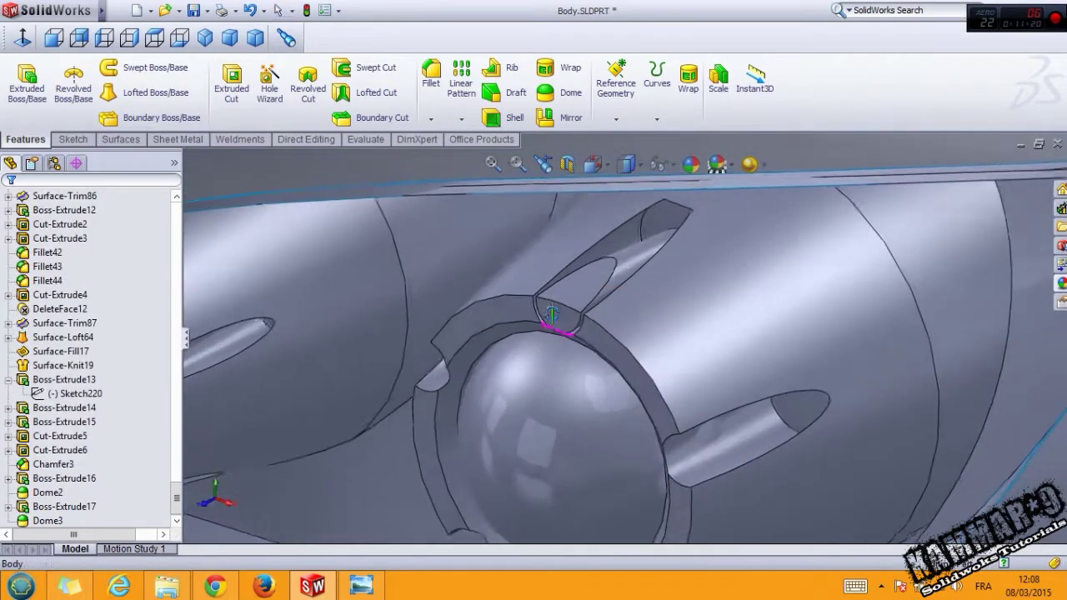
{"action": "mouse_move", "coordinate": [562, 348]}
{"action": "middle_mouse_down"}
{"action": "mouse_move", "coordinate": [625, 273]}
{"action": "mouse_move", "coordinate": [566, 313]}
{"action": "middle_mouse_up"}
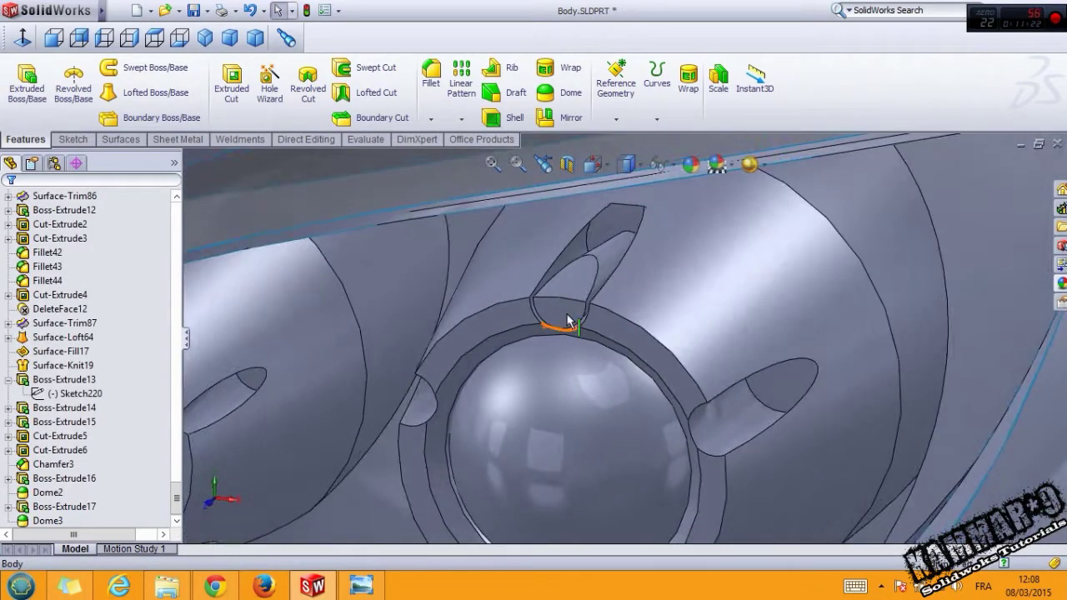
Step: Open Sketch223, Cut-Extrude5's pin circle sketch, for editing from the FeatureManager tree
{"action": "left_click", "coordinate": [79, 423]}
{"action": "left_click", "coordinate": [67, 434]}
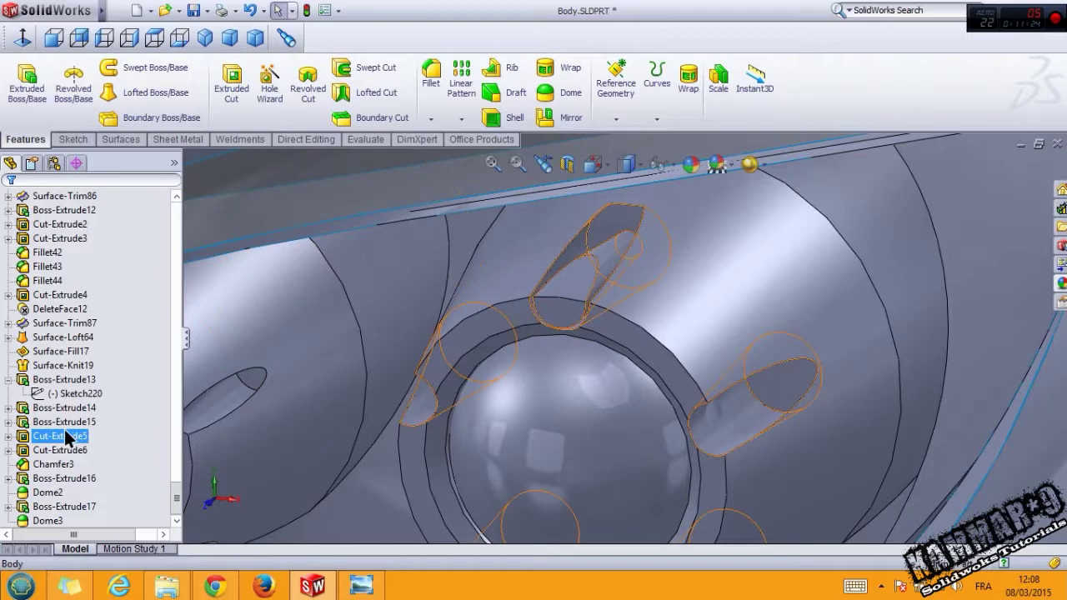
{"action": "left_click", "coordinate": [64, 422], "text": "ctrl"}
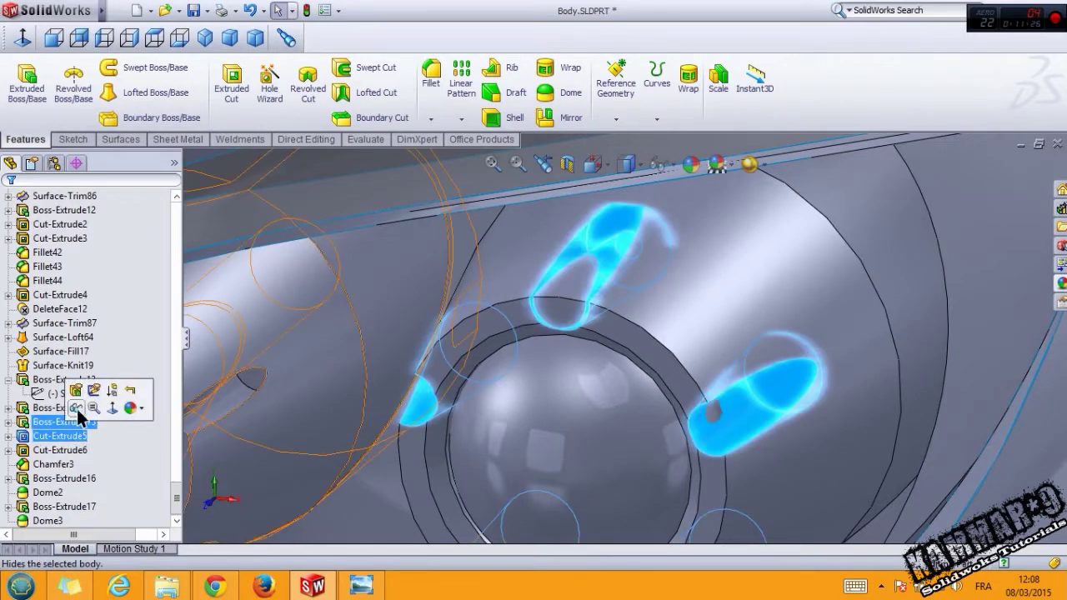
{"action": "left_click", "coordinate": [212, 392]}
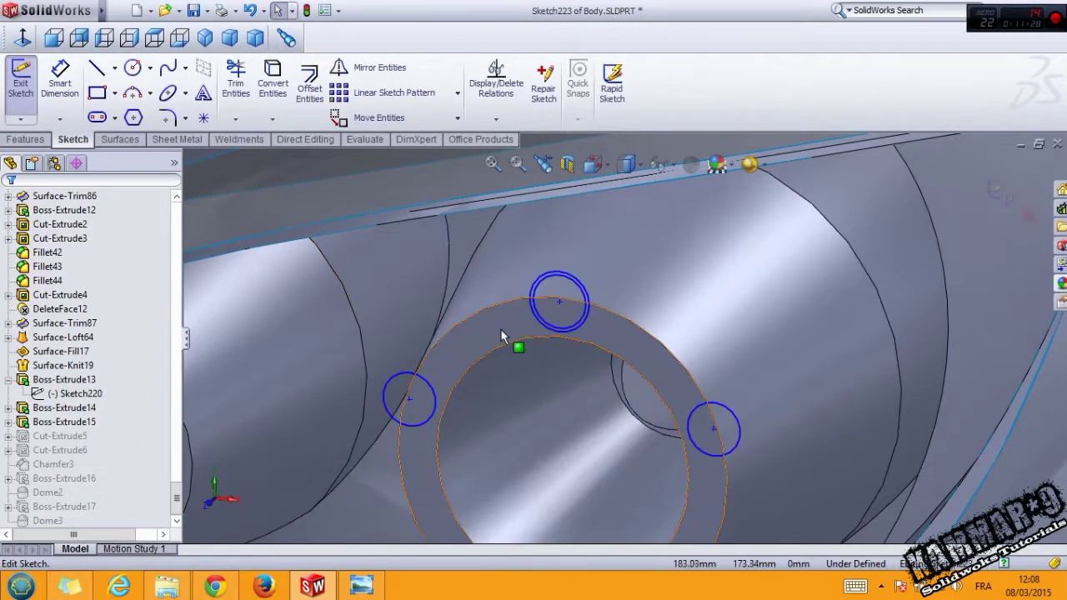
Step: Exit the pin circle sketch so the pin bosses rebuild around the right projector ring
{"action": "left_click", "coordinate": [570, 332]}
{"action": "key", "text": "Escape"}
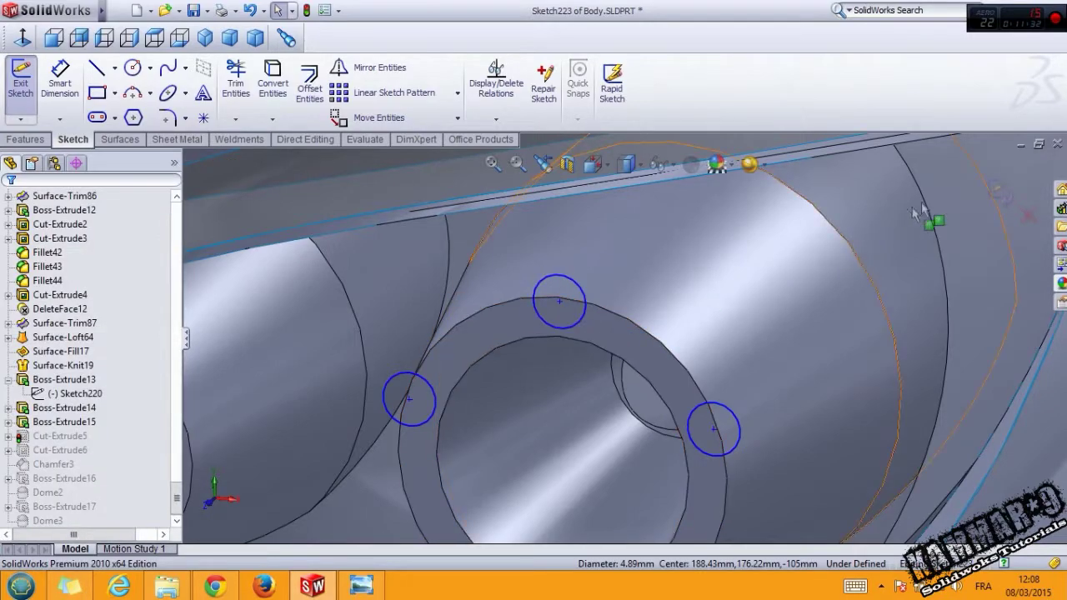
{"action": "left_click", "coordinate": [998, 191]}
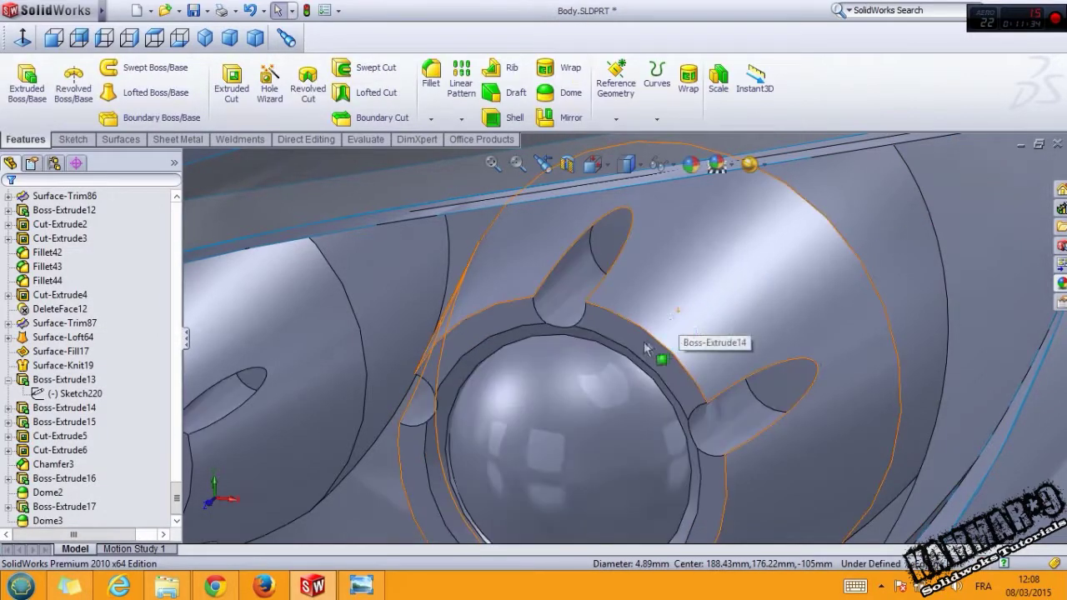
Step: Orbit and zoom around the right headlamp to inspect the rebuilt projector pins
{"action": "scroll", "coordinate": [644, 342], "scroll_direction": "up", "scroll_amount": 5}
{"action": "mouse_move", "coordinate": [638, 424]}
{"action": "middle_mouse_down"}
{"action": "mouse_move", "coordinate": [674, 398]}
{"action": "mouse_move", "coordinate": [587, 414]}
{"action": "middle_mouse_up"}
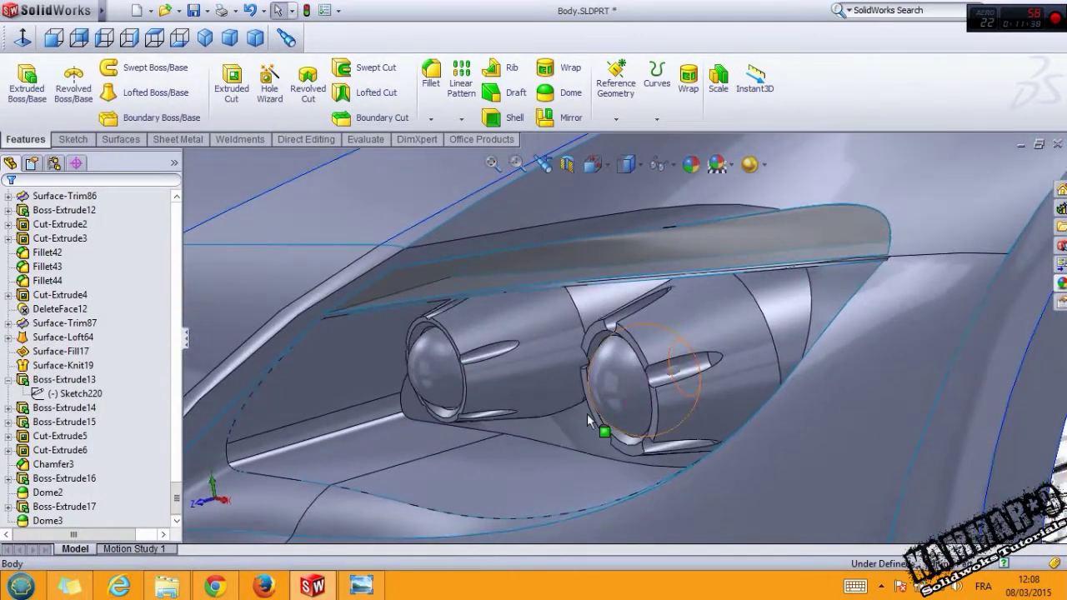
{"action": "scroll", "coordinate": [654, 417], "scroll_direction": "down", "scroll_amount": 3}
{"action": "scroll", "coordinate": [666, 392], "scroll_direction": "down", "scroll_amount": 3}
{"action": "scroll", "coordinate": [691, 366], "scroll_direction": "down", "scroll_amount": 2}
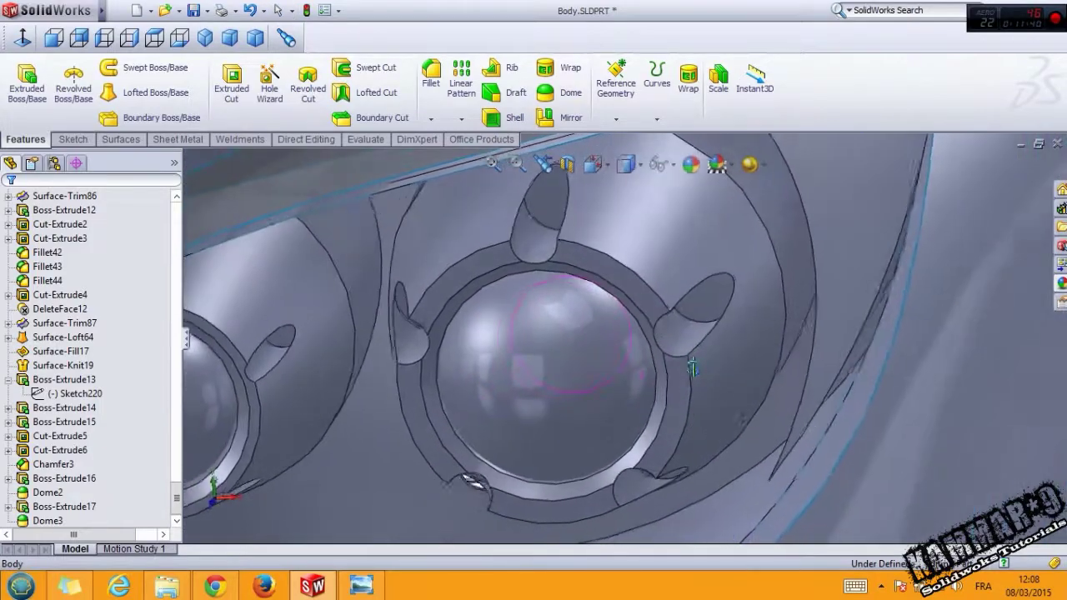
{"action": "scroll", "coordinate": [692, 366], "scroll_direction": "up", "scroll_amount": 5}
{"action": "mouse_move", "coordinate": [642, 492]}
{"action": "middle_mouse_down"}
{"action": "mouse_move", "coordinate": [598, 337]}
{"action": "mouse_move", "coordinate": [745, 302]}
{"action": "mouse_move", "coordinate": [700, 243]}
{"action": "mouse_move", "coordinate": [704, 274]}
{"action": "middle_mouse_up"}
{"action": "scroll", "coordinate": [598, 337], "scroll_direction": "up", "scroll_amount": 3}
{"action": "scroll", "coordinate": [745, 302], "scroll_direction": "down", "scroll_amount": 3}
Step: Scroll the solid bodies list down to Thicken4, then orbit out to view the grille and headlamps
{"action": "middle_click_drag", "start_coordinate": [200, 415], "coordinate": [185, 383]}
{"action": "left_click_drag", "start_coordinate": [176, 497], "coordinate": [175, 218]}
{"action": "left_click", "coordinate": [63, 266]}
{"action": "key", "text": "Escape"}
{"action": "mouse_move", "coordinate": [536, 388]}
{"action": "middle_mouse_down"}
{"action": "mouse_move", "coordinate": [631, 333]}
{"action": "mouse_move", "coordinate": [786, 424]}
{"action": "middle_mouse_up"}
{"action": "scroll", "coordinate": [962, 420], "scroll_direction": "up", "scroll_amount": 5}
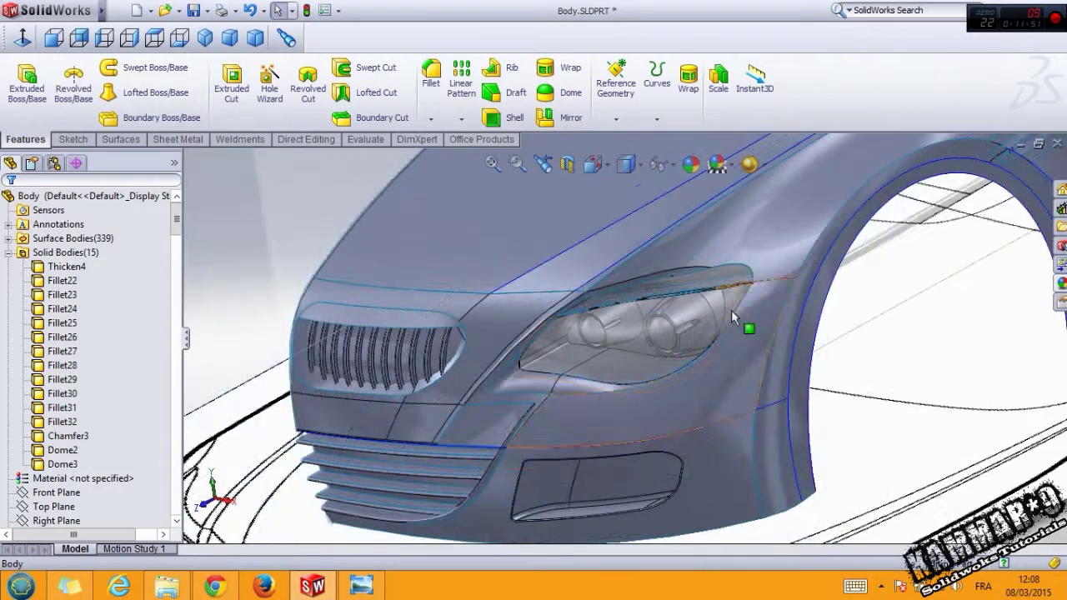
{"action": "middle_click_drag", "start_coordinate": [738, 309], "coordinate": [715, 287]}
{"action": "scroll", "coordinate": [704, 300], "scroll_direction": "down", "scroll_amount": 2}
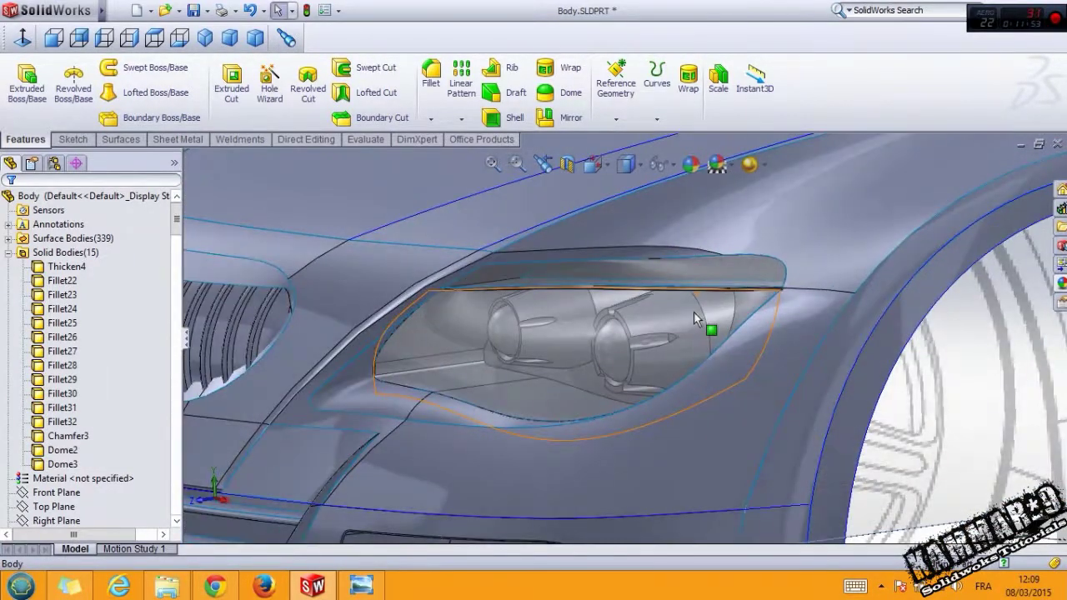
{"action": "scroll", "coordinate": [679, 325], "scroll_direction": "up", "scroll_amount": 3}
{"action": "scroll", "coordinate": [679, 325], "scroll_direction": "up", "scroll_amount": 3}
{"action": "scroll", "coordinate": [679, 325], "scroll_direction": "up", "scroll_amount": 3}
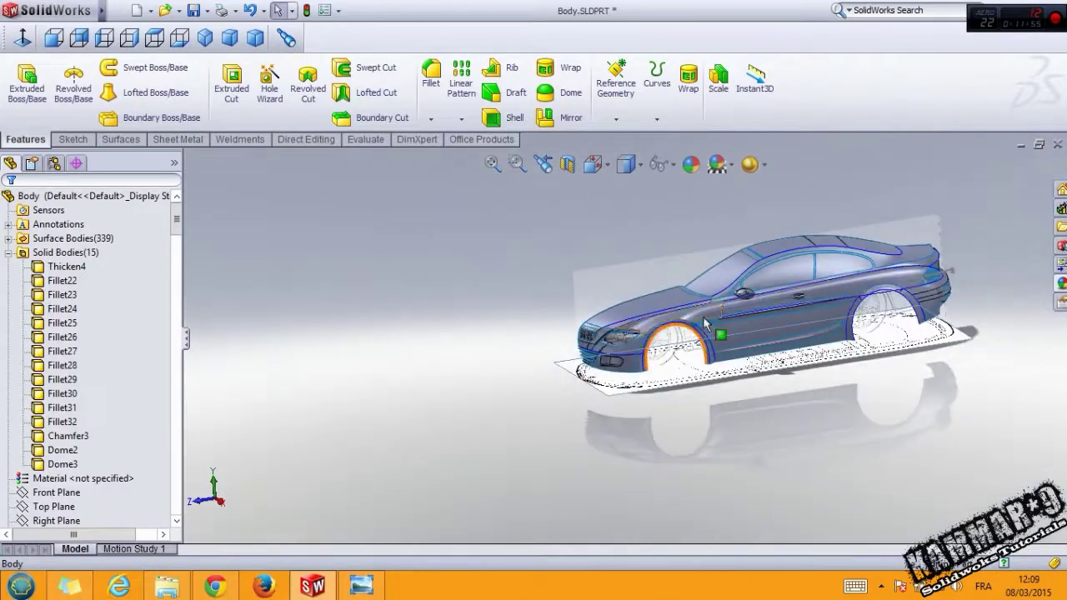
{"action": "scroll", "coordinate": [896, 272], "scroll_direction": "down", "scroll_amount": 3}
{"action": "scroll", "coordinate": [867, 303], "scroll_direction": "down", "scroll_amount": 2}
{"action": "scroll", "coordinate": [845, 298], "scroll_direction": "down", "scroll_amount": 2}
{"action": "scroll", "coordinate": [846, 297], "scroll_direction": "down", "scroll_amount": 2}
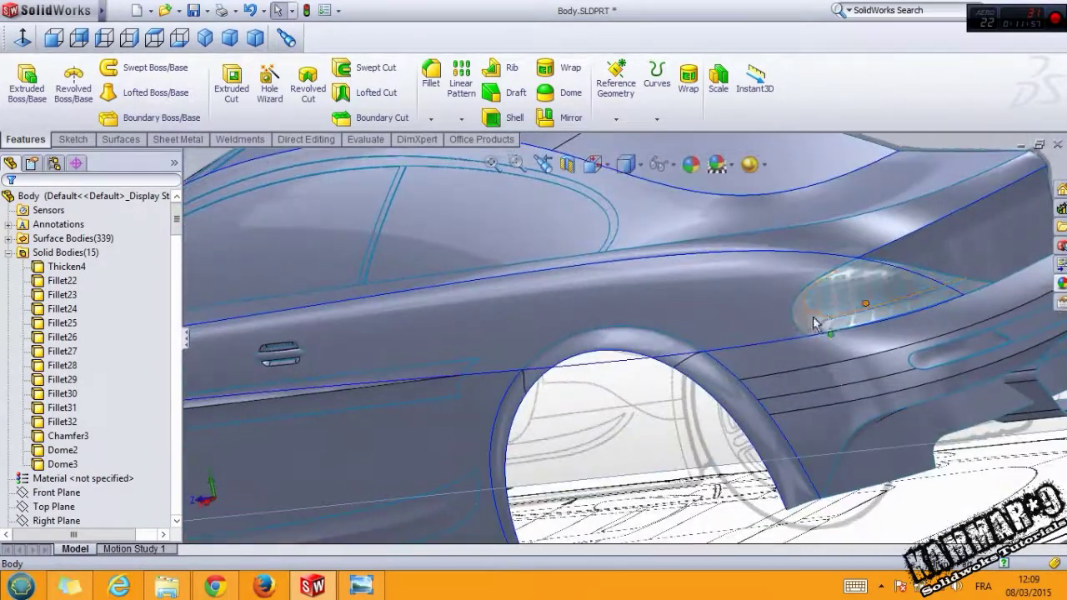
{"action": "scroll", "coordinate": [857, 310], "scroll_direction": "down", "scroll_amount": 2}
{"action": "scroll", "coordinate": [856, 311], "scroll_direction": "down", "scroll_amount": 1}
{"action": "scroll", "coordinate": [829, 425], "scroll_direction": "down", "scroll_amount": 2}
{"action": "scroll", "coordinate": [829, 425], "scroll_direction": "up", "scroll_amount": 3}
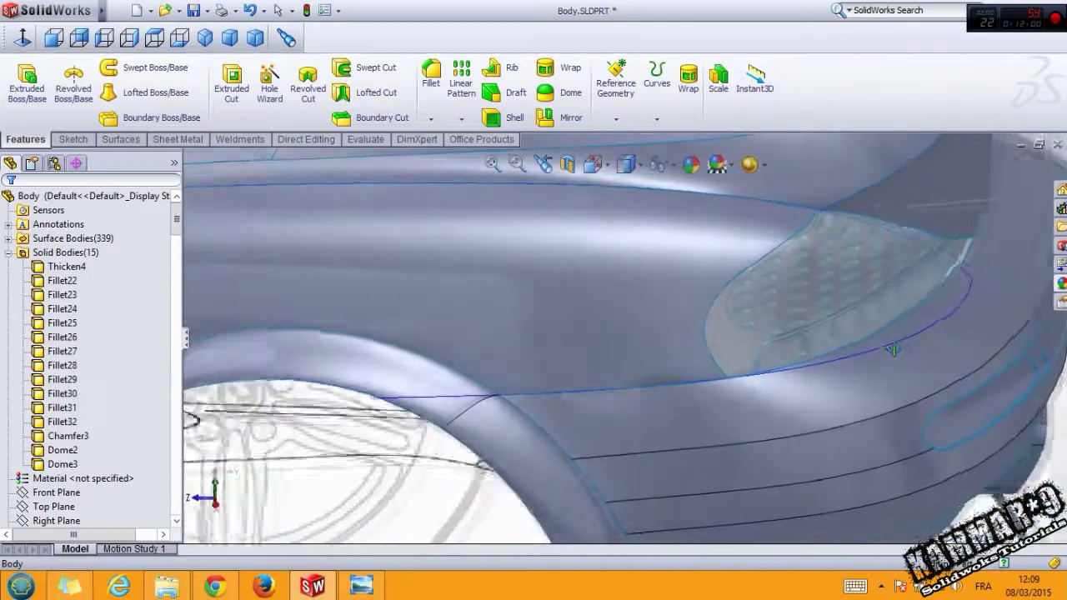
{"action": "mouse_move", "coordinate": [866, 350]}
{"action": "middle_mouse_down"}
{"action": "mouse_move", "coordinate": [958, 230]}
{"action": "mouse_move", "coordinate": [901, 293]}
{"action": "middle_mouse_up"}
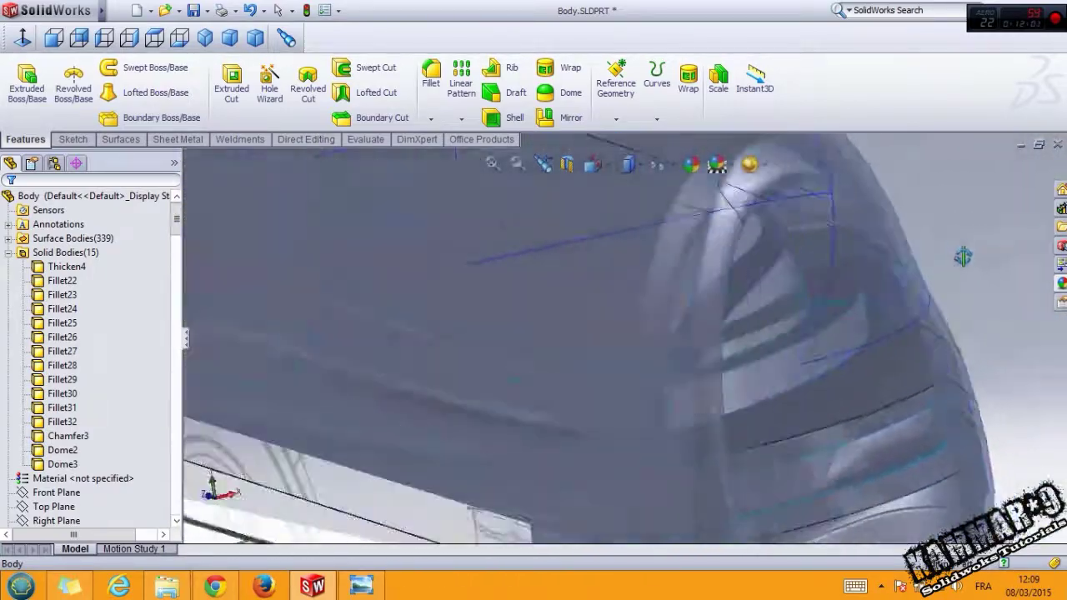
{"action": "key", "text": "ctrl+2"}
{"action": "scroll", "coordinate": [900, 294], "scroll_direction": "up", "scroll_amount": 3}
{"action": "scroll", "coordinate": [630, 387], "scroll_direction": "up", "scroll_amount": 3}
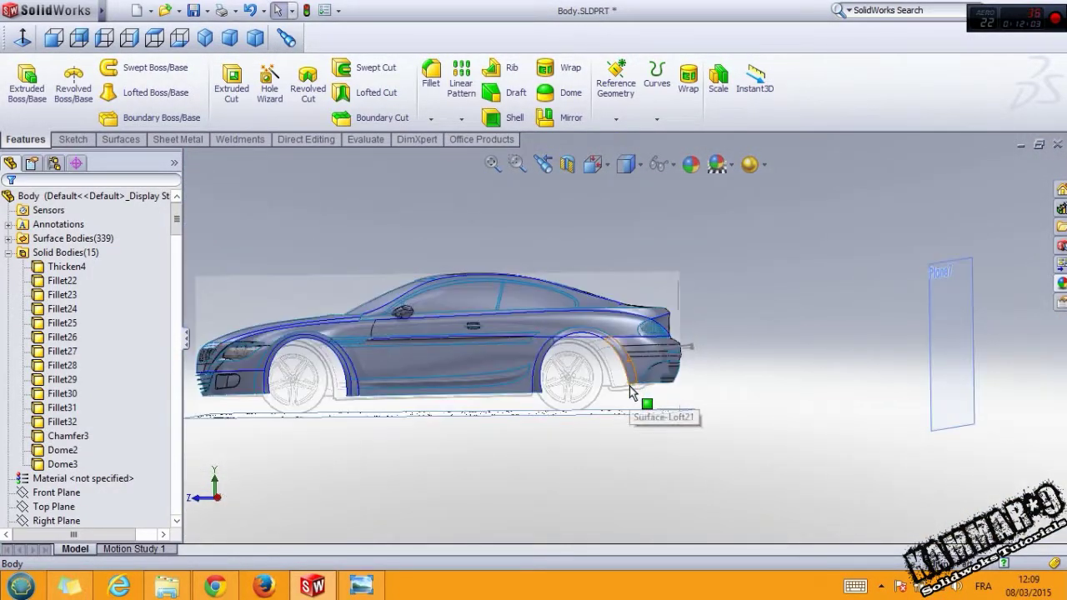
{"action": "scroll", "coordinate": [400, 351], "scroll_direction": "down", "scroll_amount": 2}
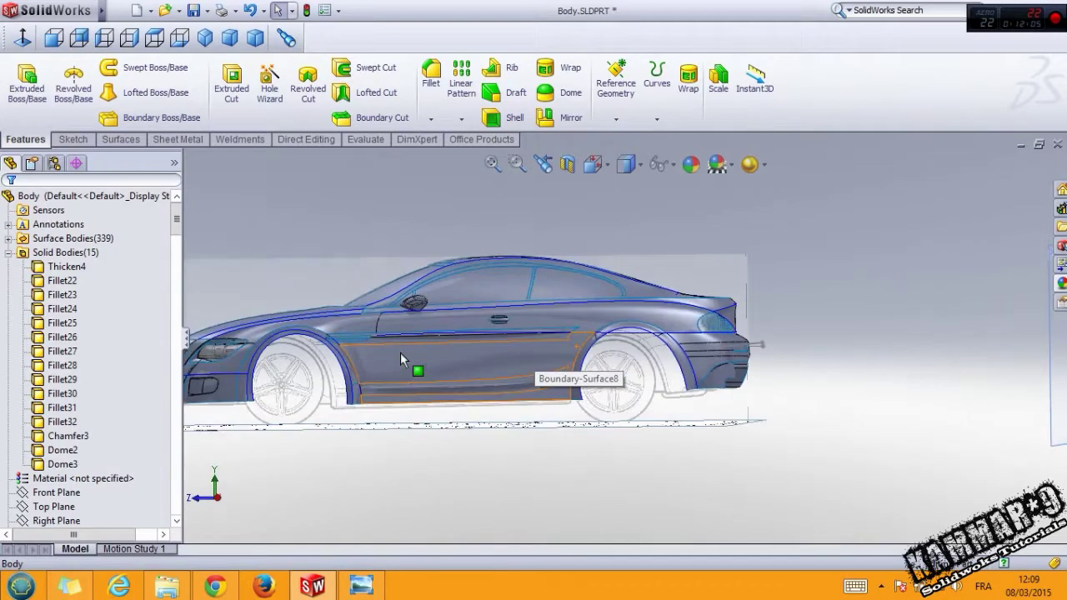
{"action": "scroll", "coordinate": [400, 352], "scroll_direction": "down", "scroll_amount": 2}
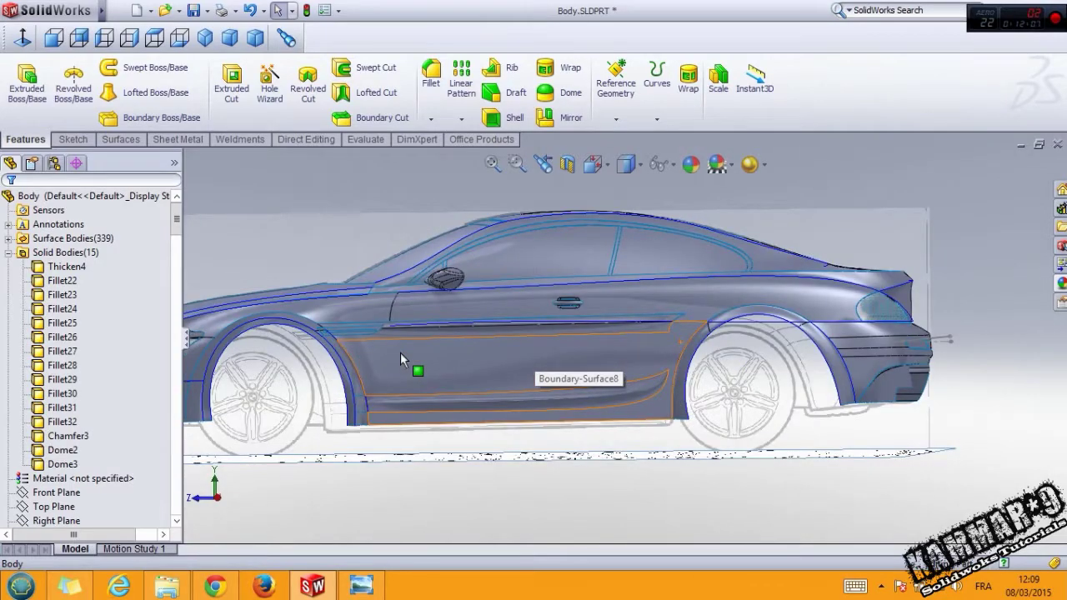
{"action": "scroll", "coordinate": [541, 304], "scroll_direction": "down", "scroll_amount": 2}
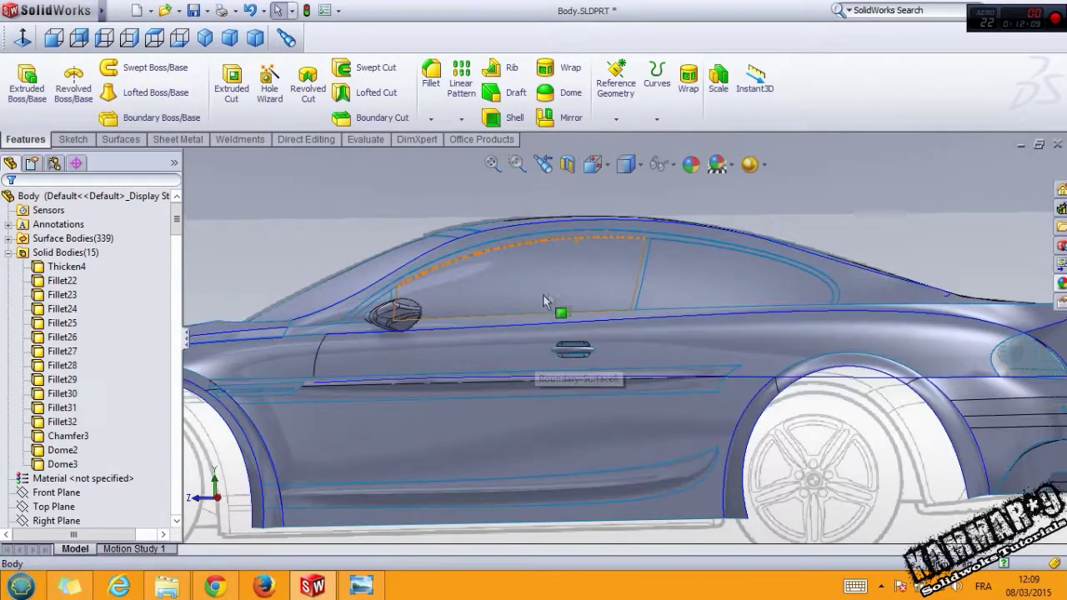
{"action": "scroll", "coordinate": [550, 379], "scroll_direction": "up", "scroll_amount": 2}
{"action": "scroll", "coordinate": [580, 372], "scroll_direction": "up", "scroll_amount": 1}
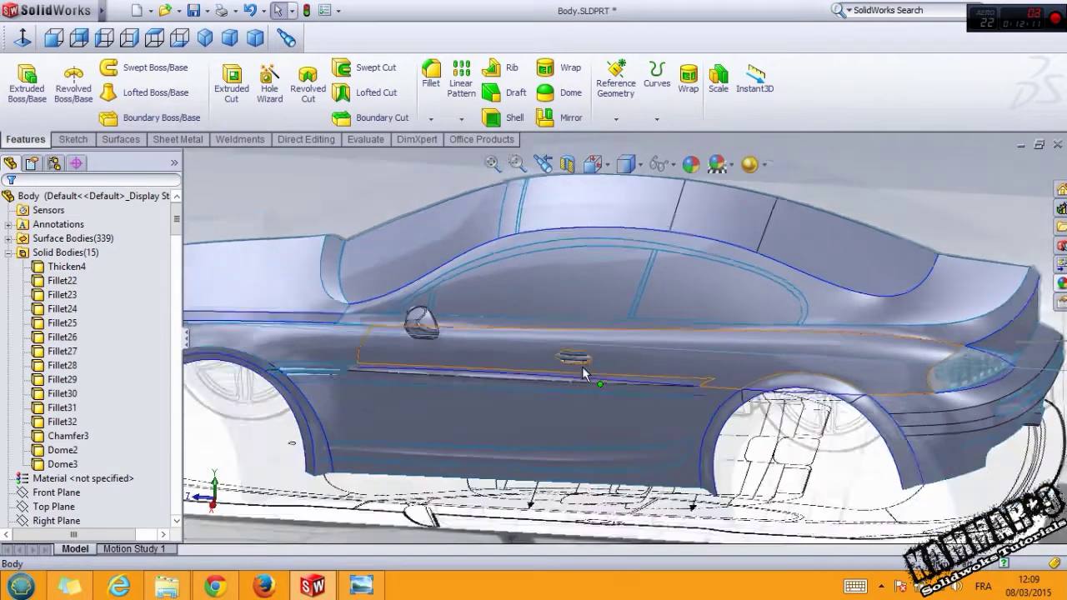
{"action": "scroll", "coordinate": [571, 362], "scroll_direction": "up", "scroll_amount": 1}
{"action": "scroll", "coordinate": [620, 381], "scroll_direction": "up", "scroll_amount": 2}
{"action": "middle_click_drag", "start_coordinate": [634, 387], "coordinate": [632, 401]}
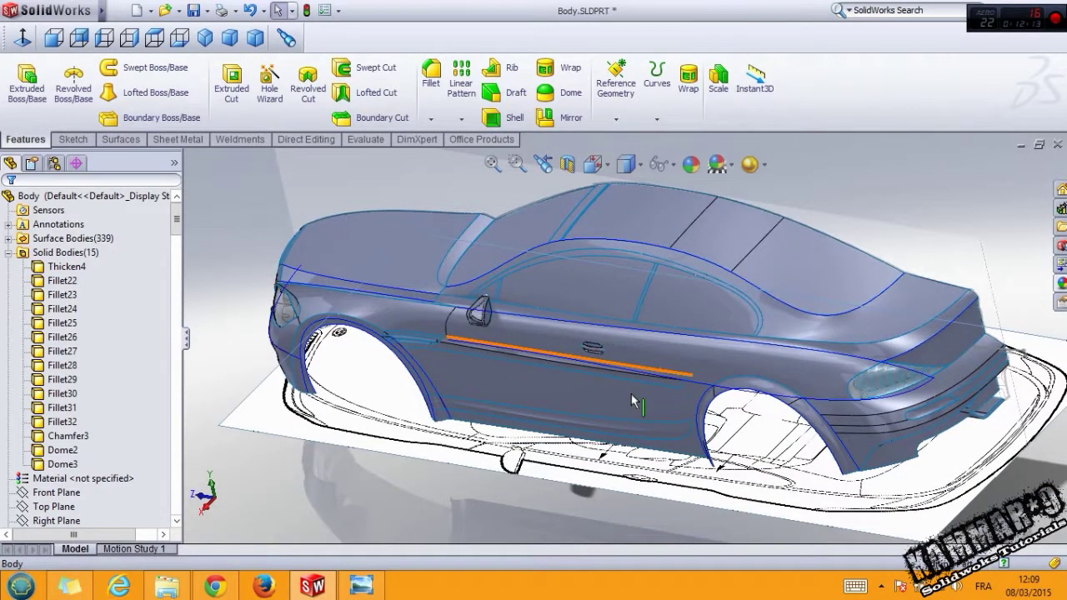
{"action": "scroll", "coordinate": [409, 381], "scroll_direction": "down", "scroll_amount": 2}
{"action": "scroll", "coordinate": [397, 358], "scroll_direction": "down", "scroll_amount": 1}
{"action": "scroll", "coordinate": [405, 332], "scroll_direction": "down", "scroll_amount": 2}
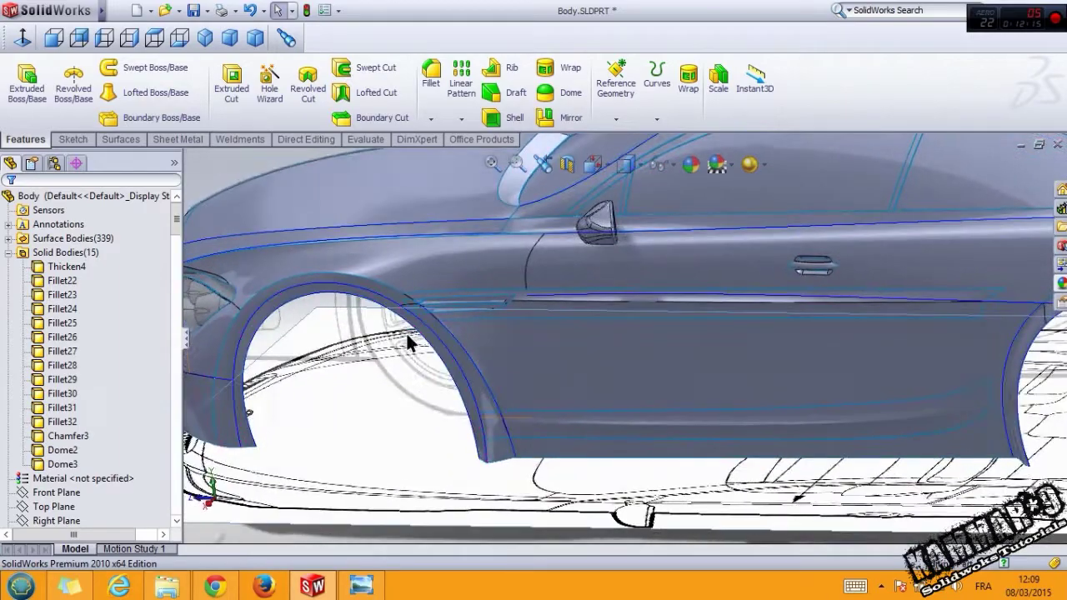